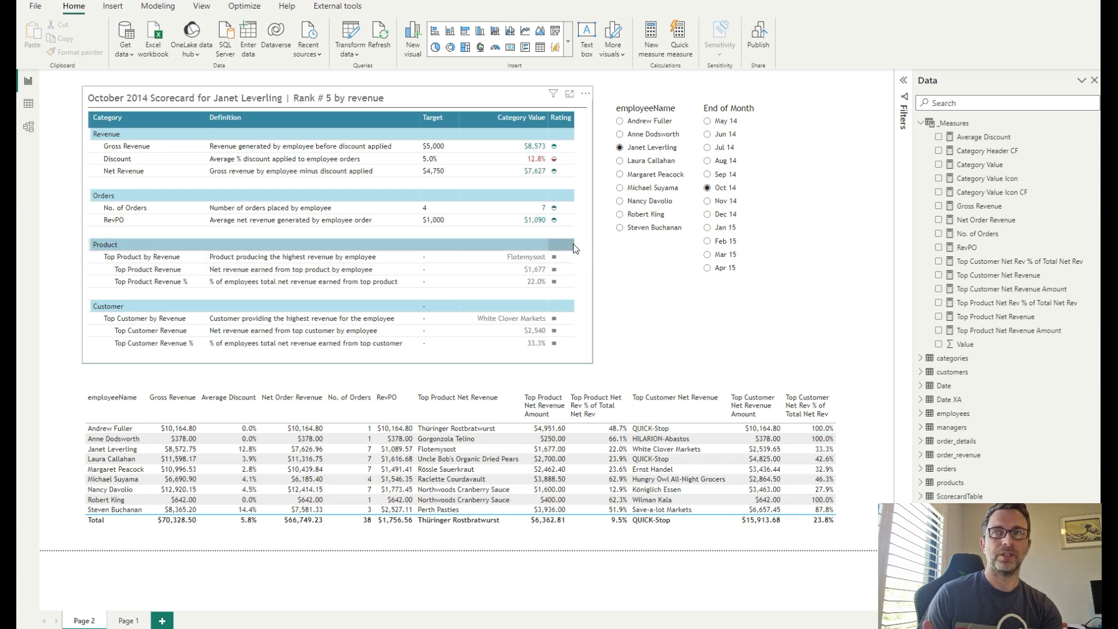
- Filter the scorecard to employee Margaret Peacock and the month Jan 15 using the slicers
click(620, 188)
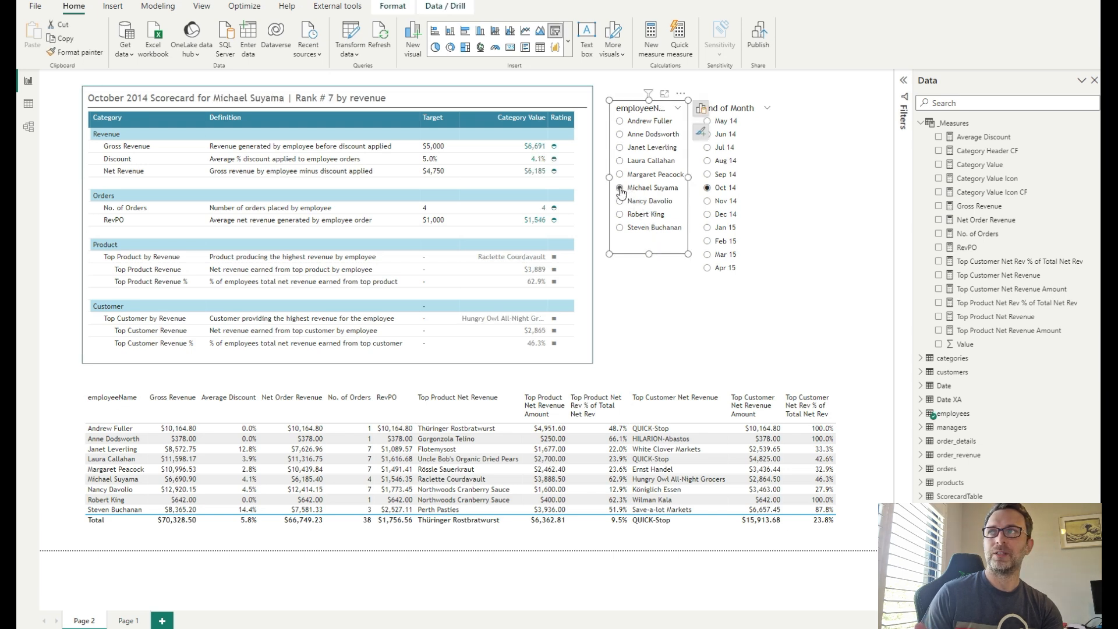
click(620, 174)
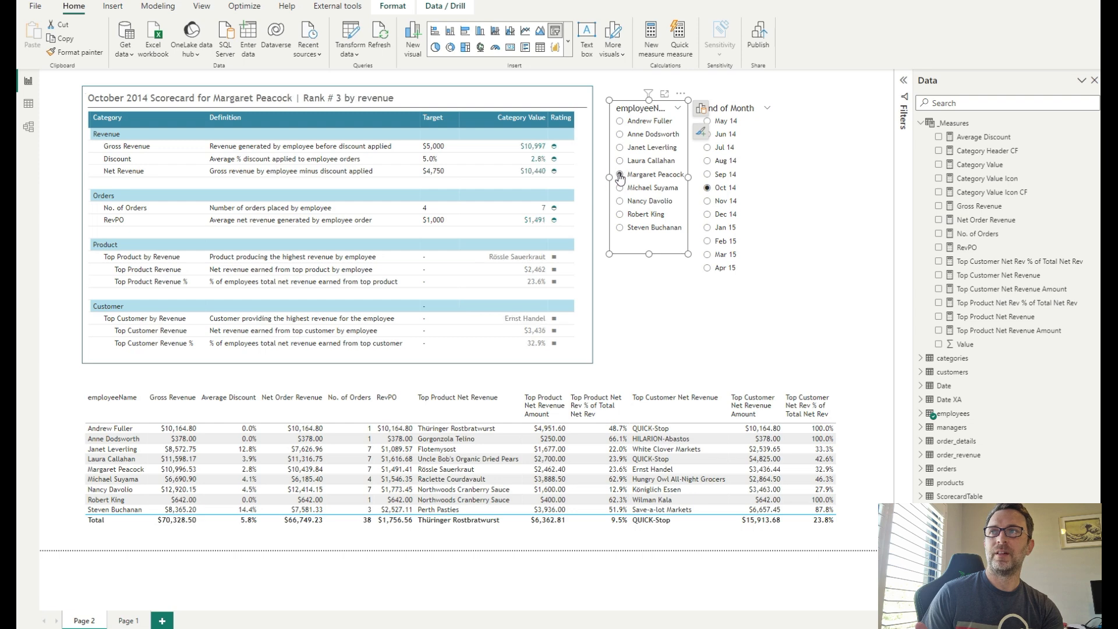
click(708, 228)
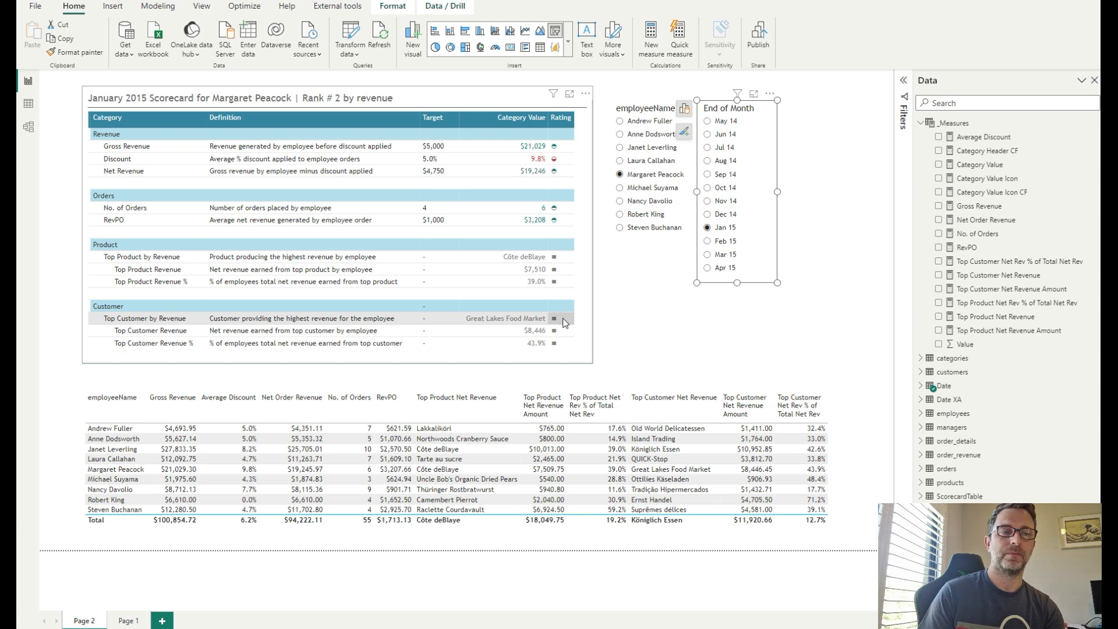
- Select the scorecard visual and open the ScorecardTable in data view
click(833, 290)
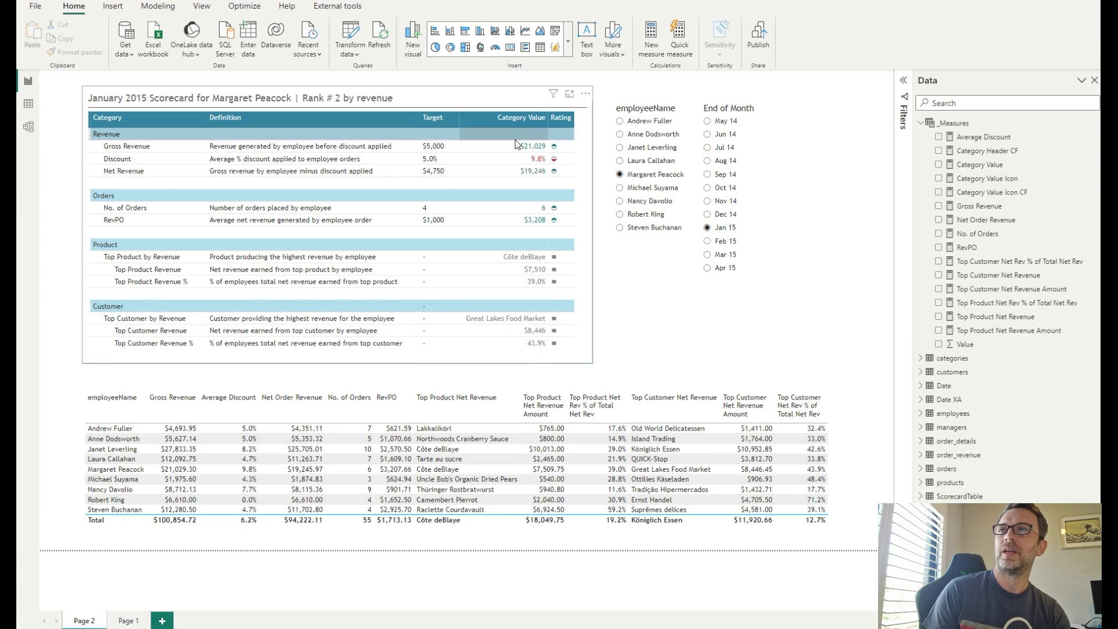
click(587, 203)
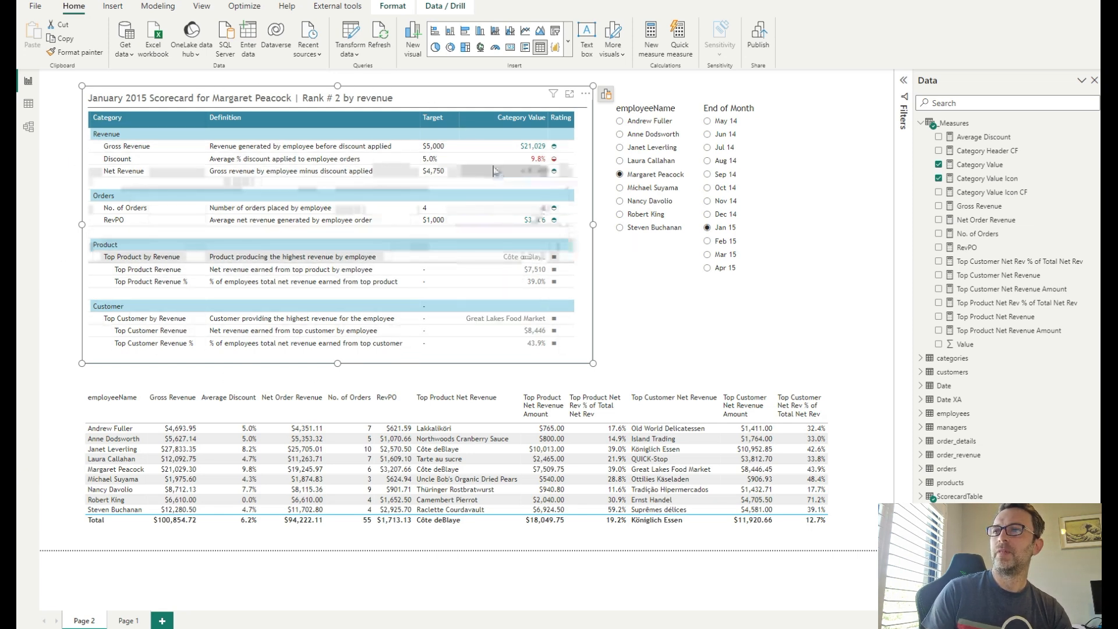
click(28, 104)
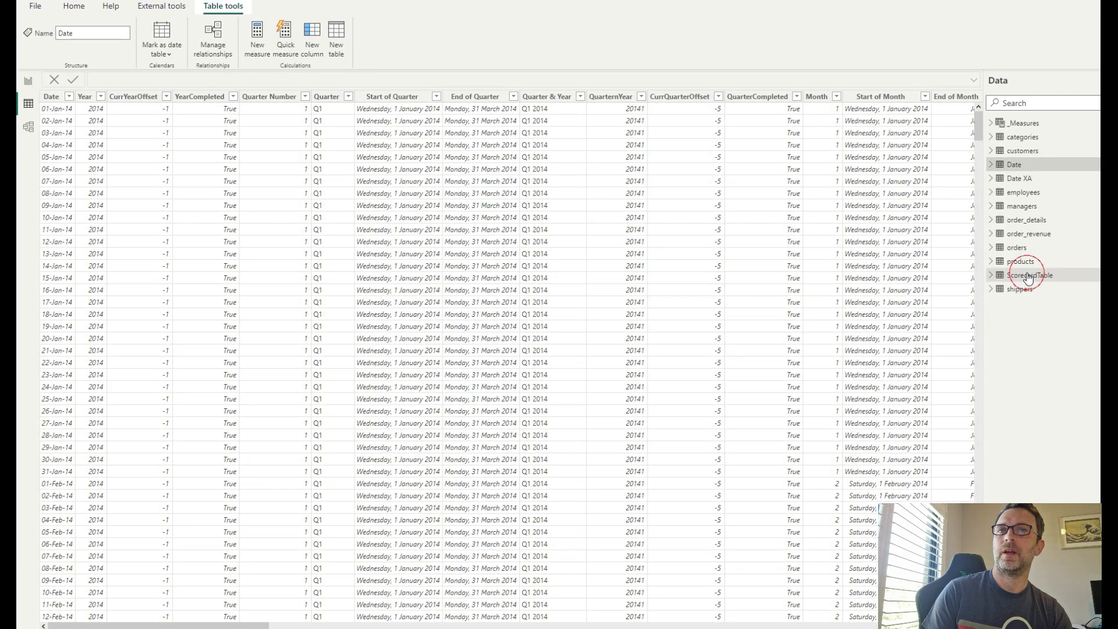
click(1028, 277)
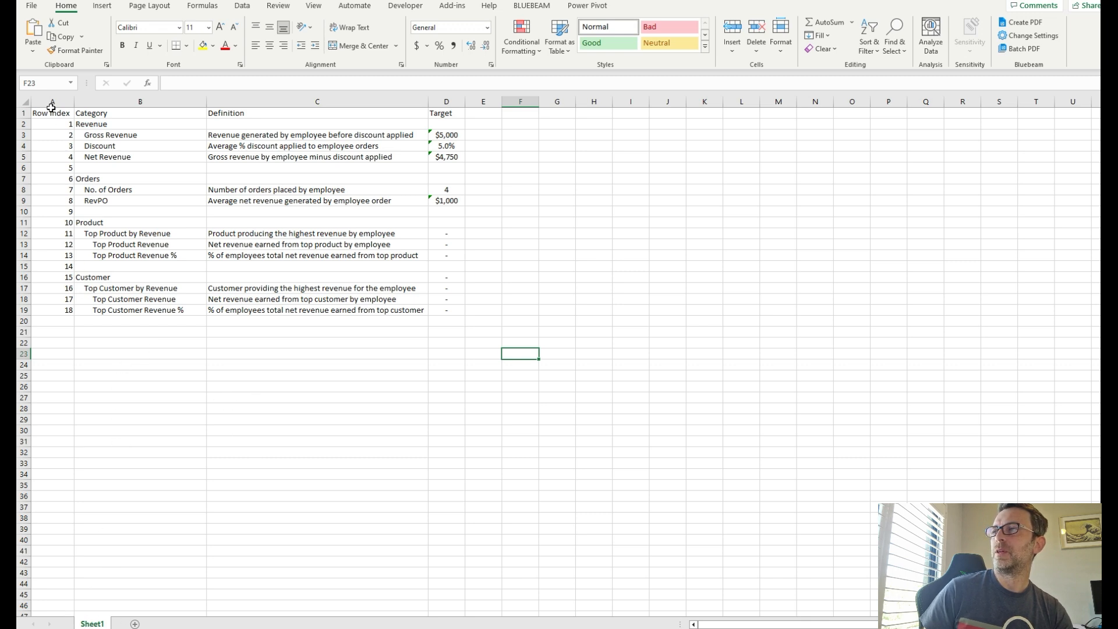
- Inspect the Row Index and Category columns of the scorecard sheet in Excel
drag(53, 112, 65, 310)
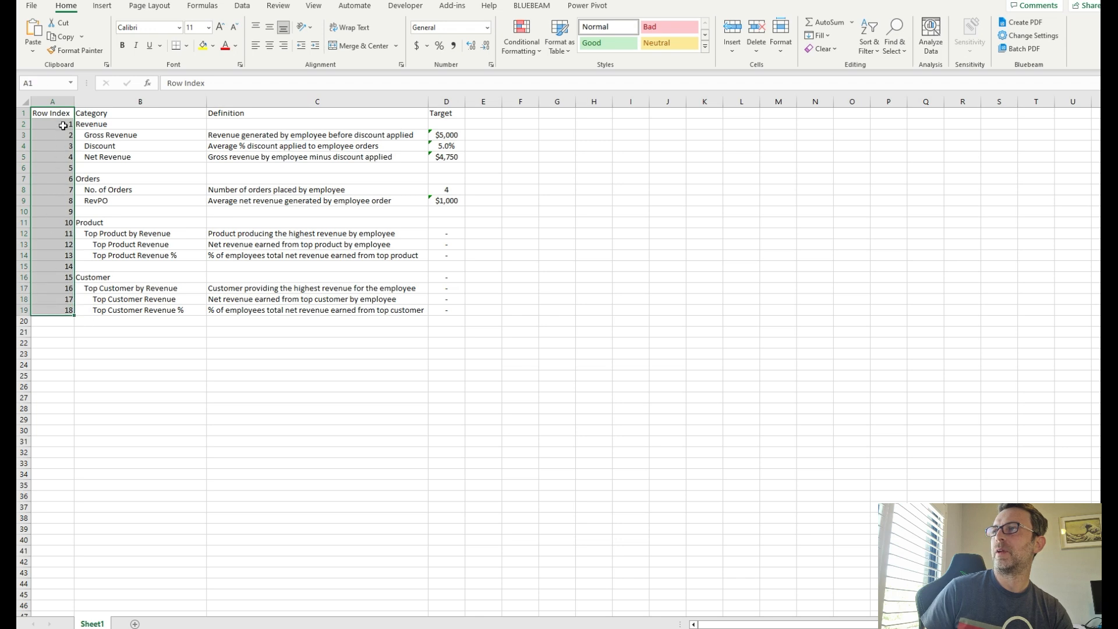
drag(63, 125, 65, 310)
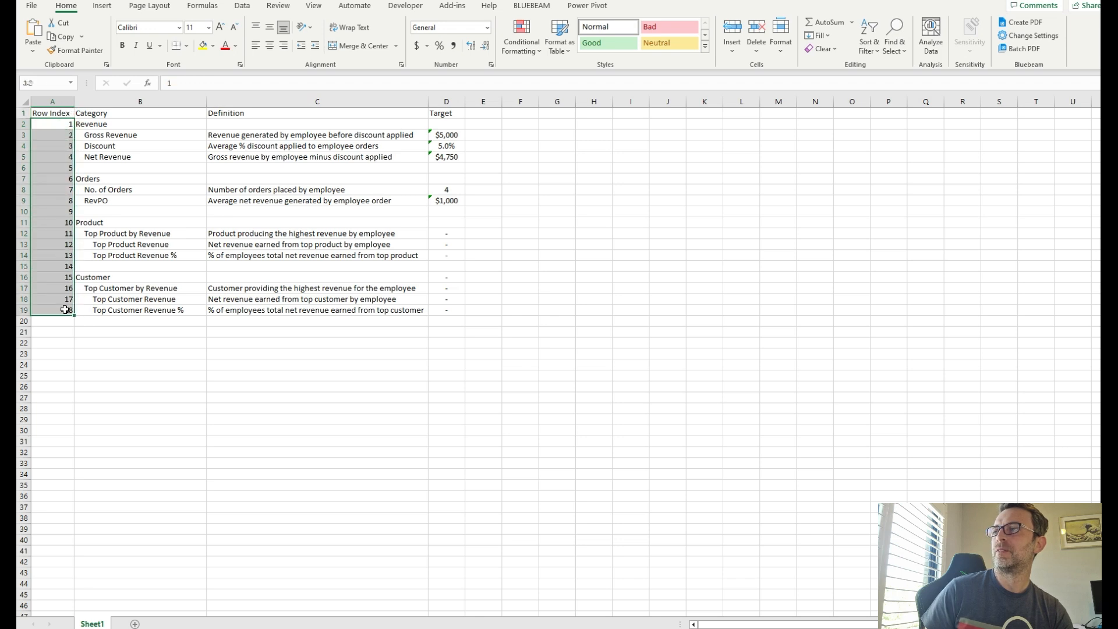
click(110, 113)
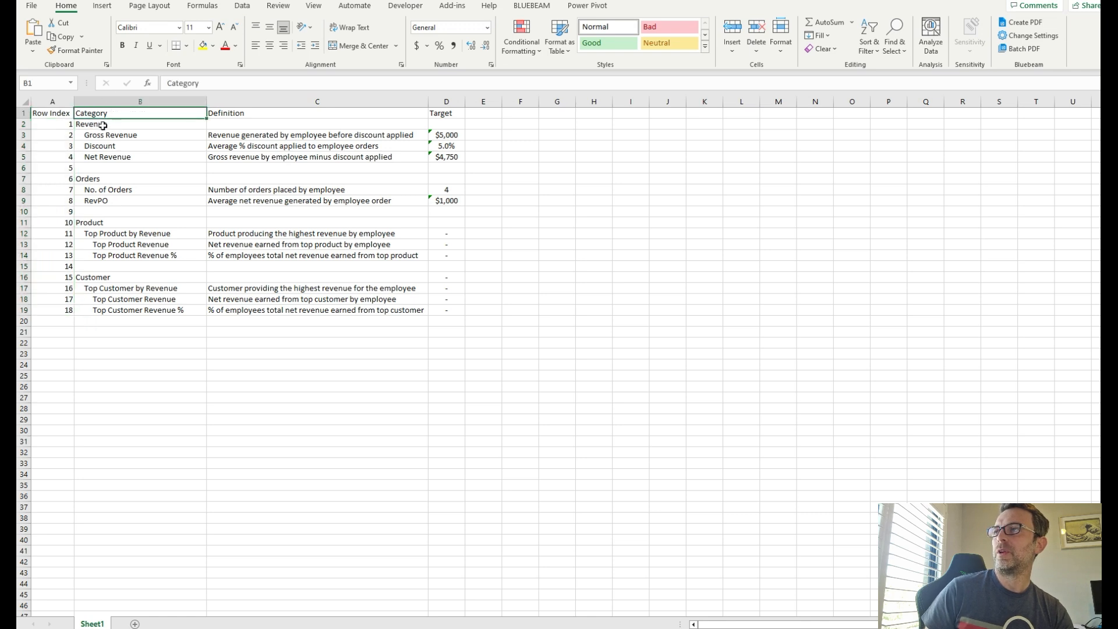
click(85, 135)
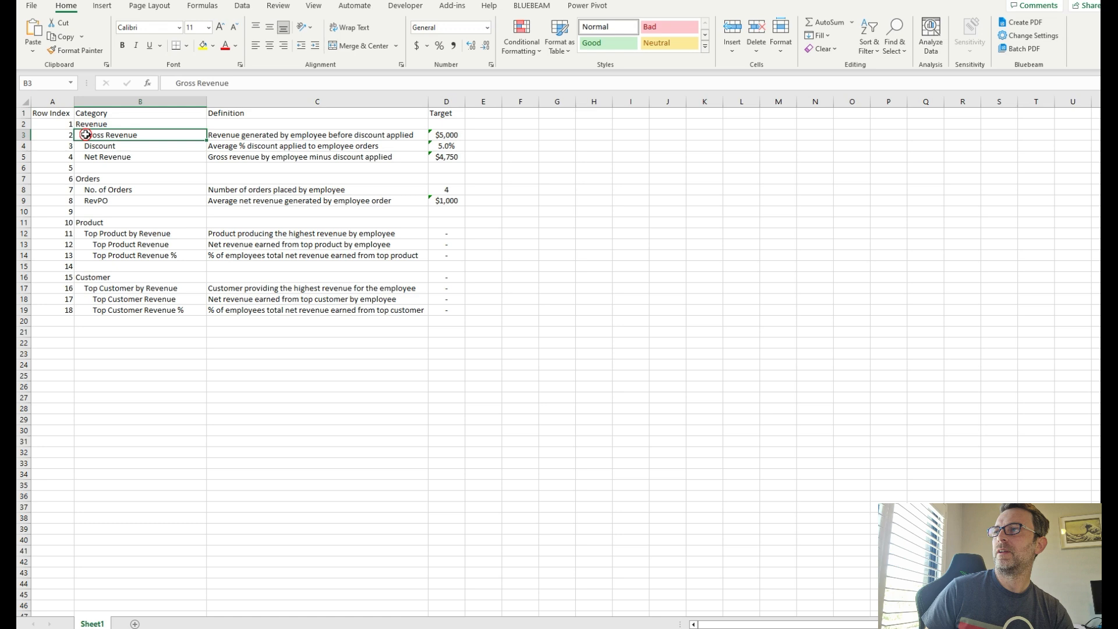
click(173, 83)
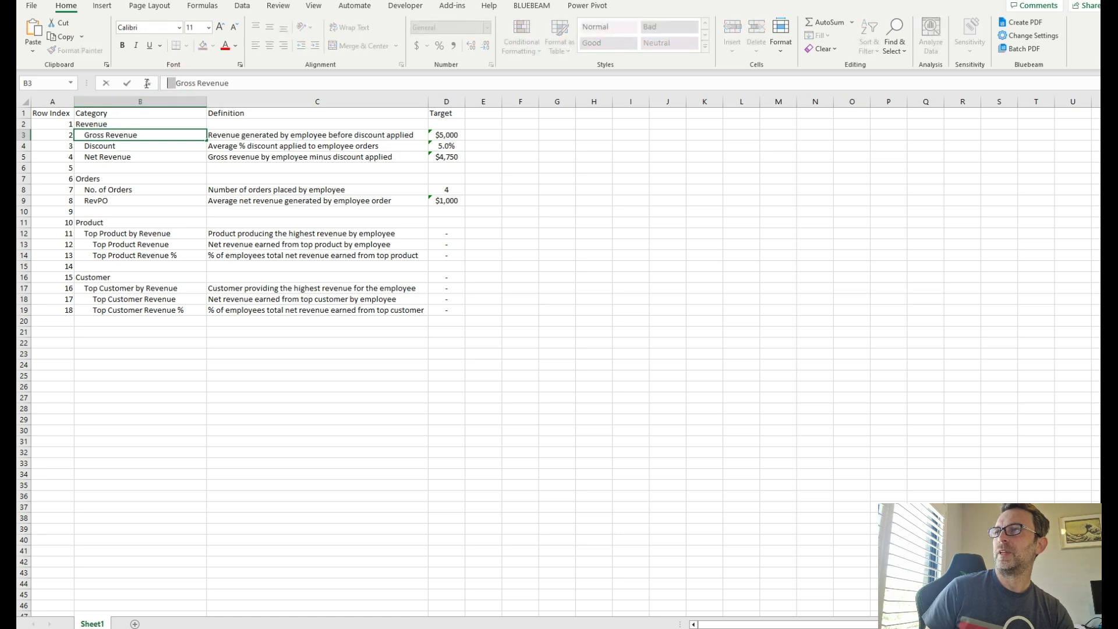
click(99, 322)
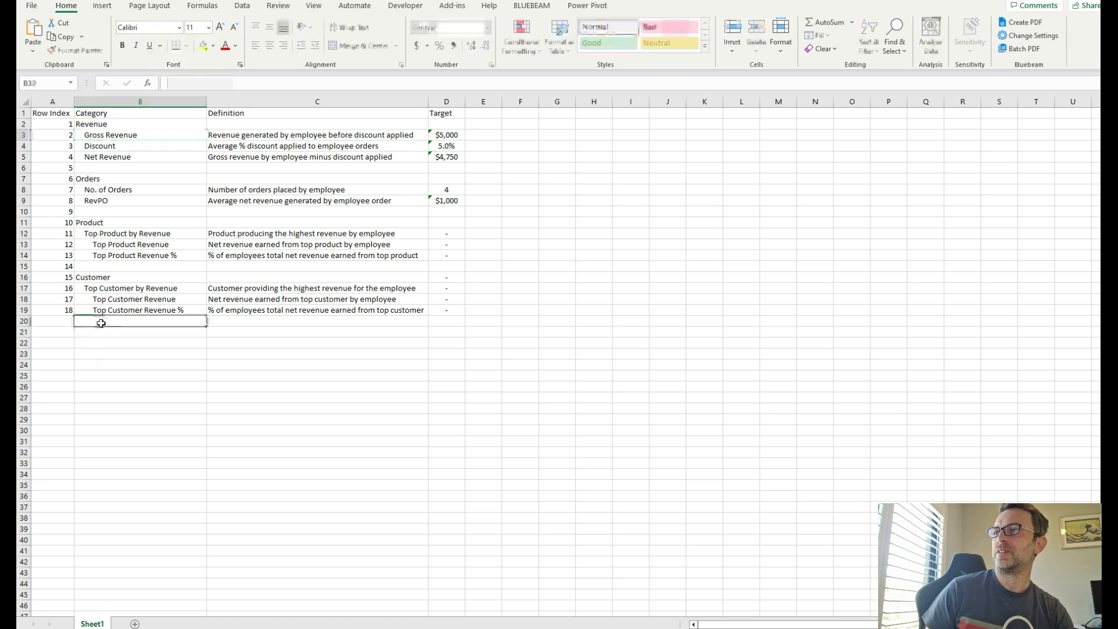
- Enter Gross Revenue in the empty cell below the last category and delete it again
double_click(96, 322)
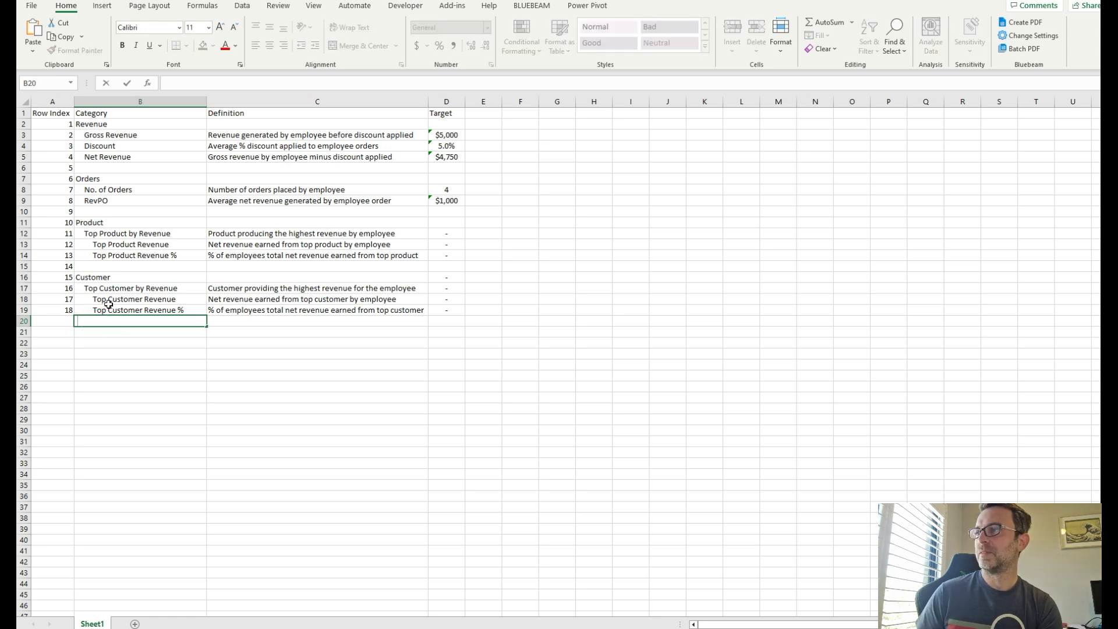
text(Gross Revenue)
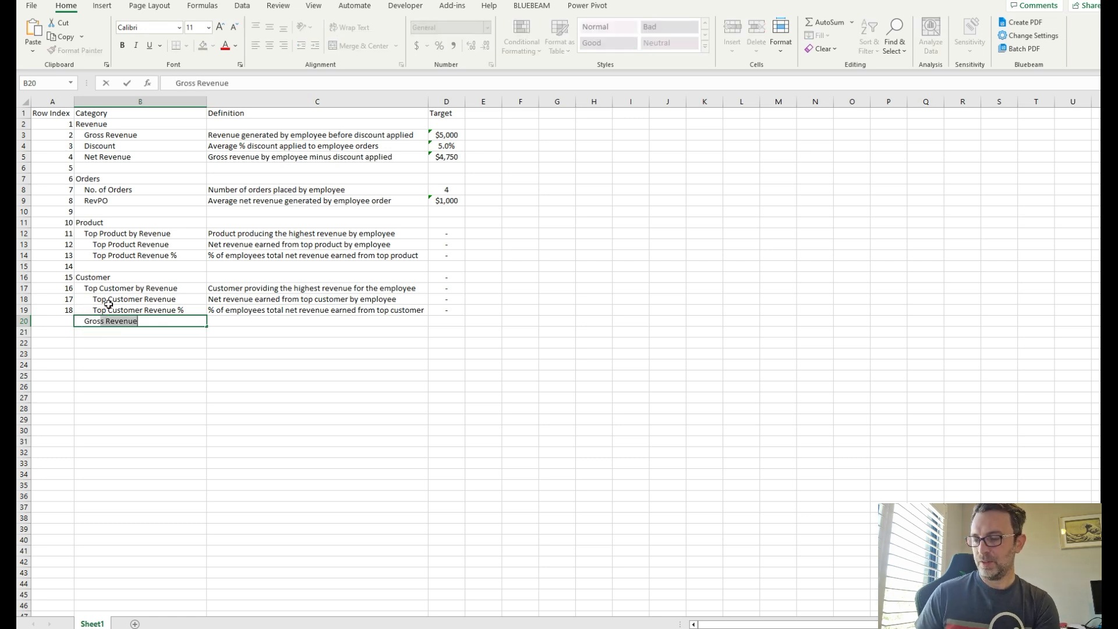
key(Return)
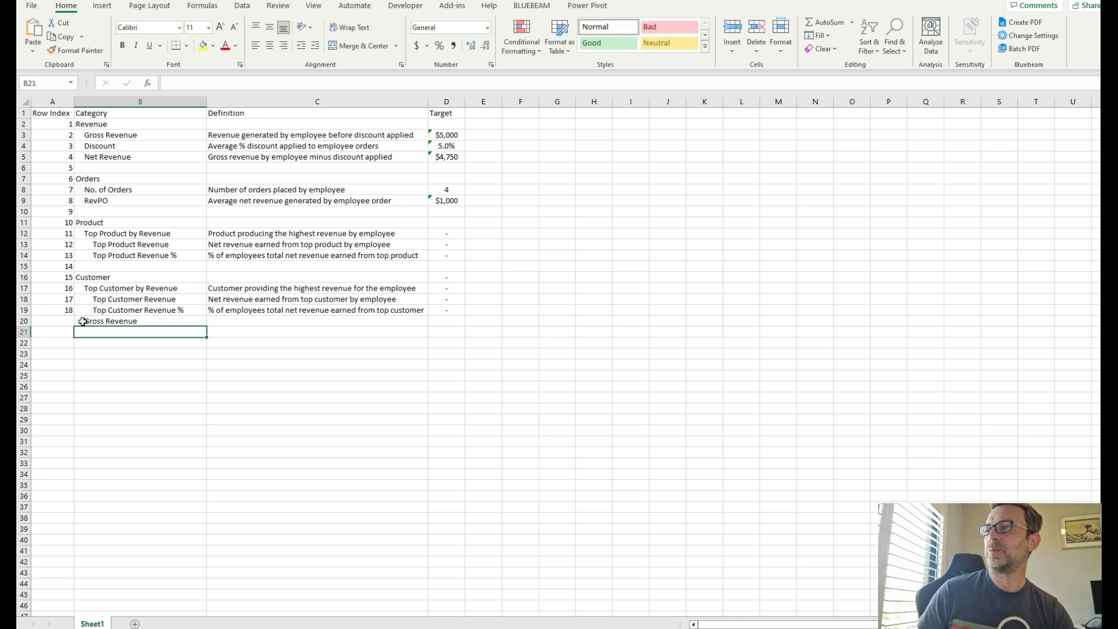
click(121, 320)
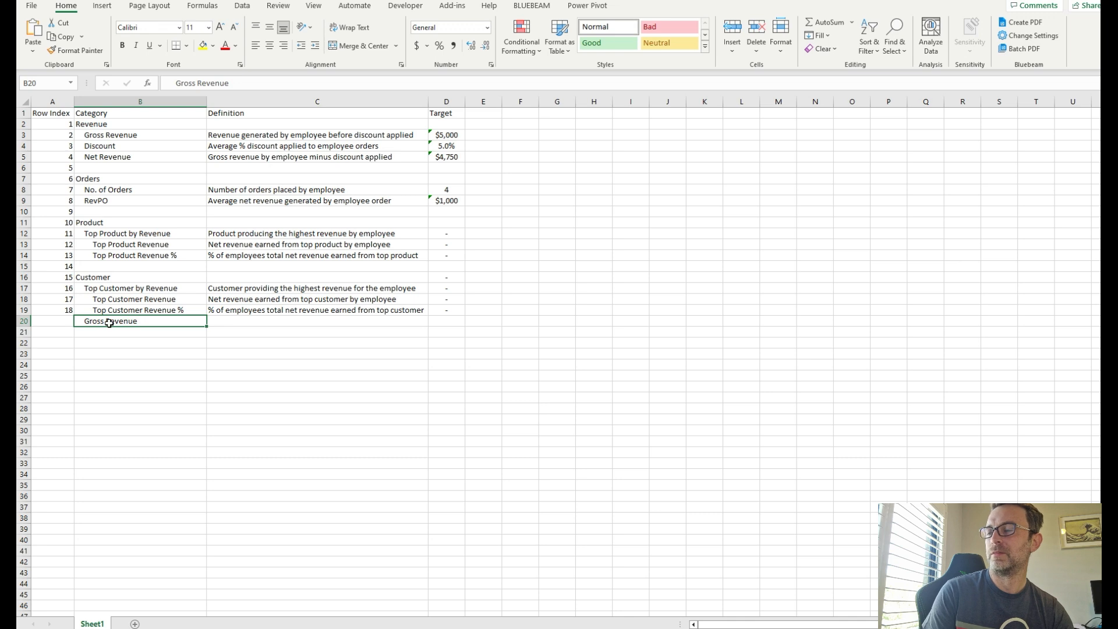
key(Delete)
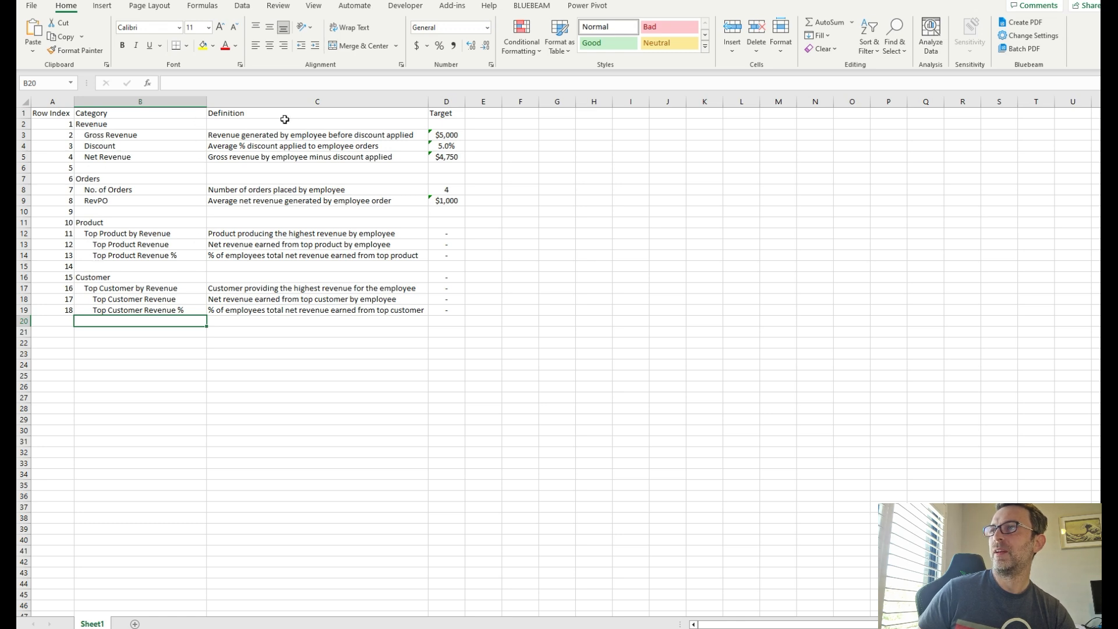
- Inspect the number format of the Gross Revenue and Discount targets and select the whole scorecard range
click(274, 312)
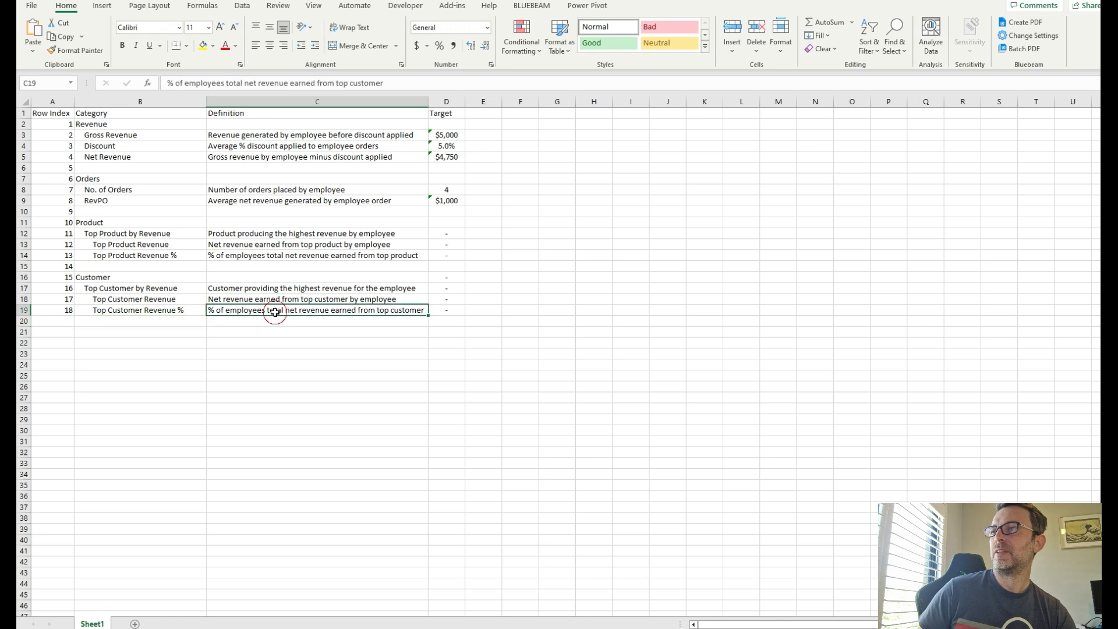
click(445, 112)
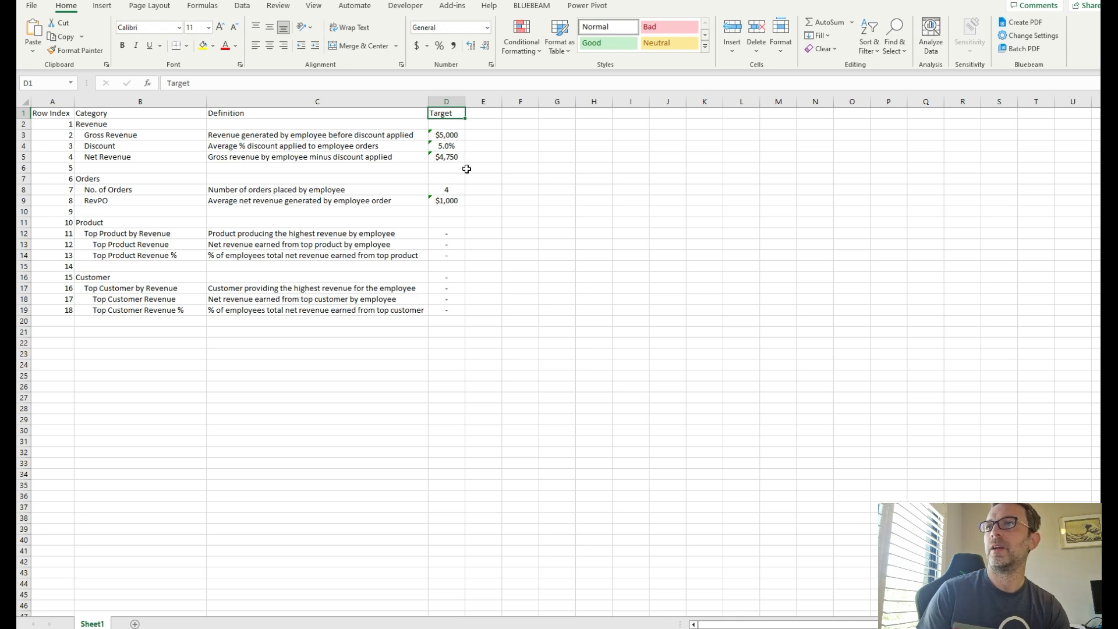
click(450, 136)
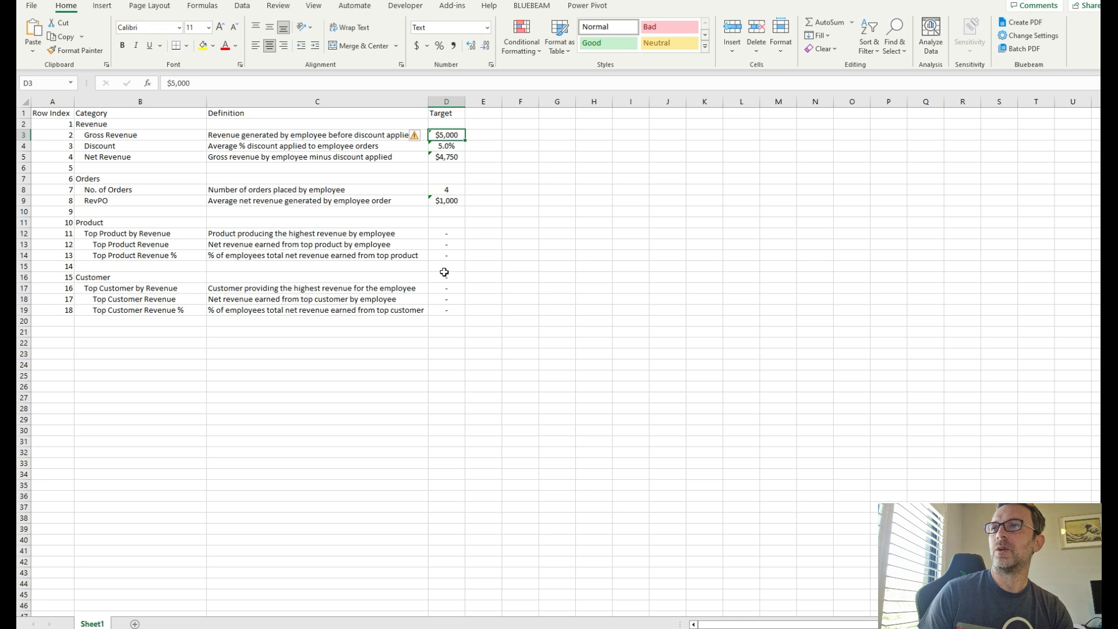
right_click(451, 136)
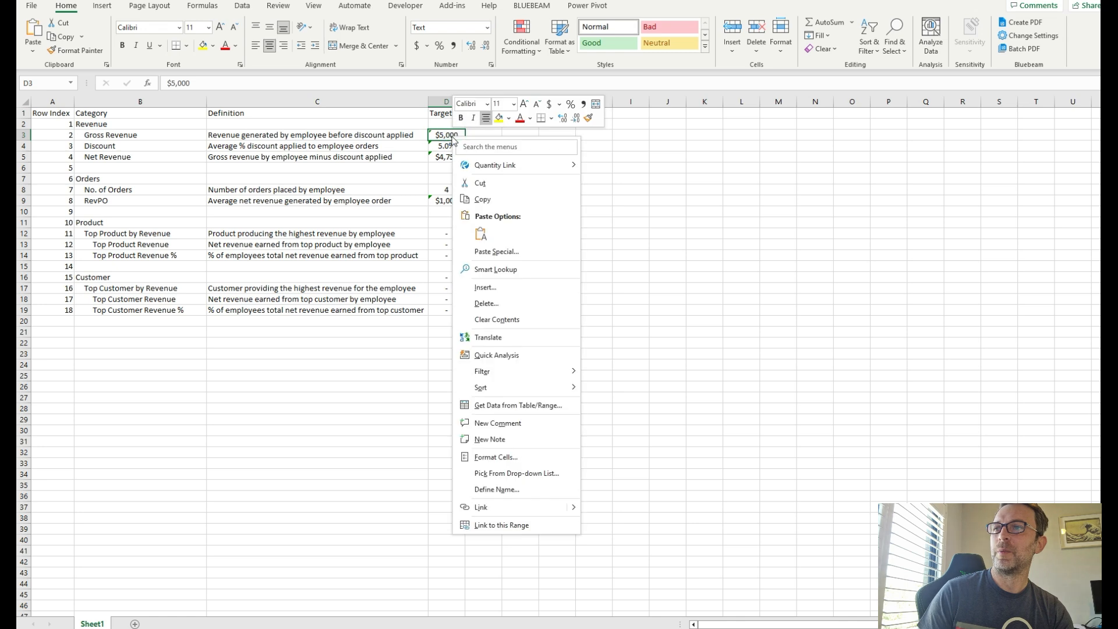
click(516, 458)
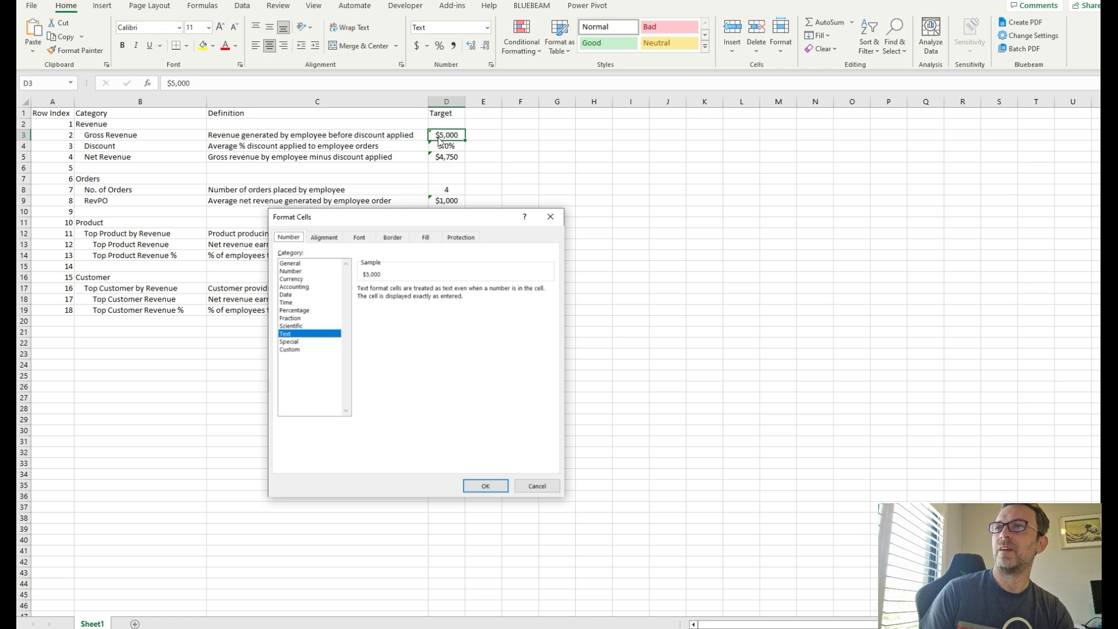
click(532, 486)
click(450, 145)
right_click(451, 146)
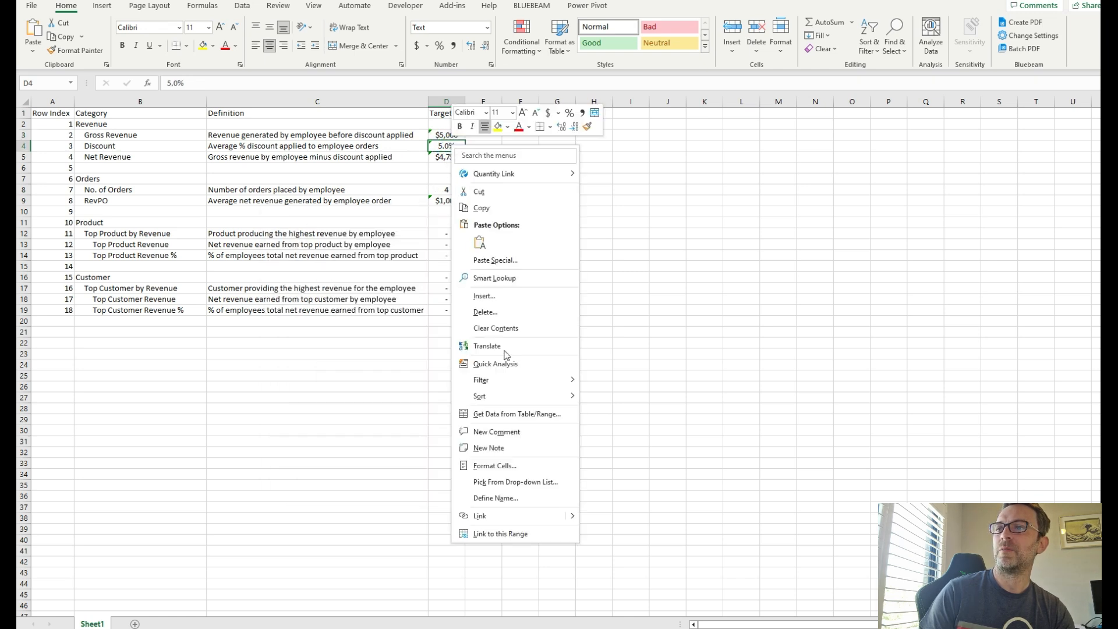
click(518, 467)
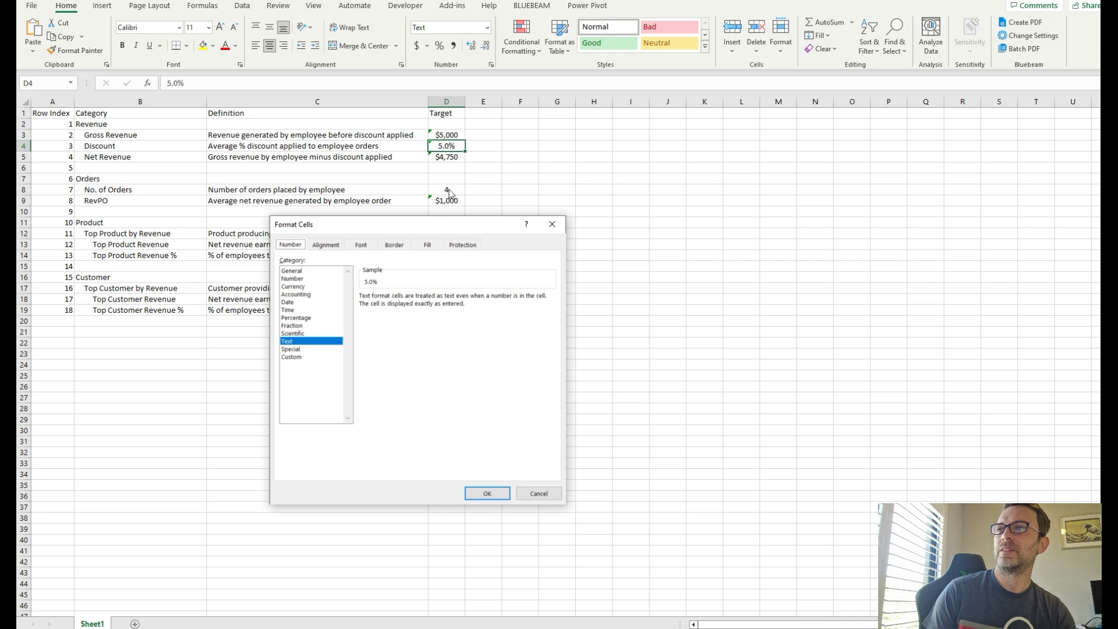
click(531, 494)
drag(43, 111, 446, 308)
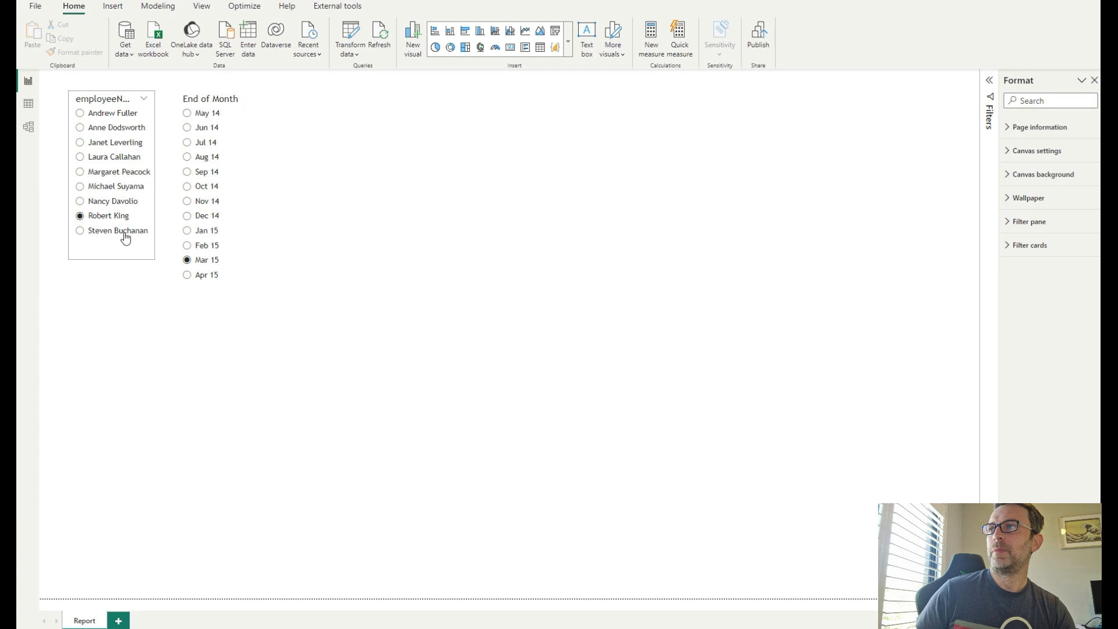
- Examine the fields behind the employee and End of Month slicers, then open ScorecardTable in data view
click(105, 258)
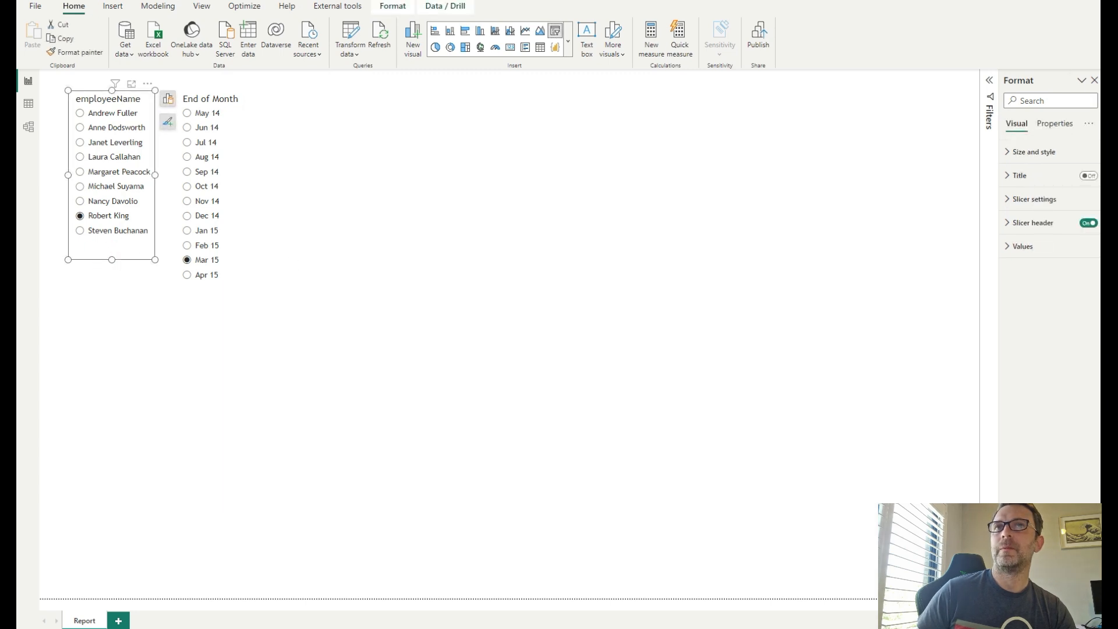
click(1108, 80)
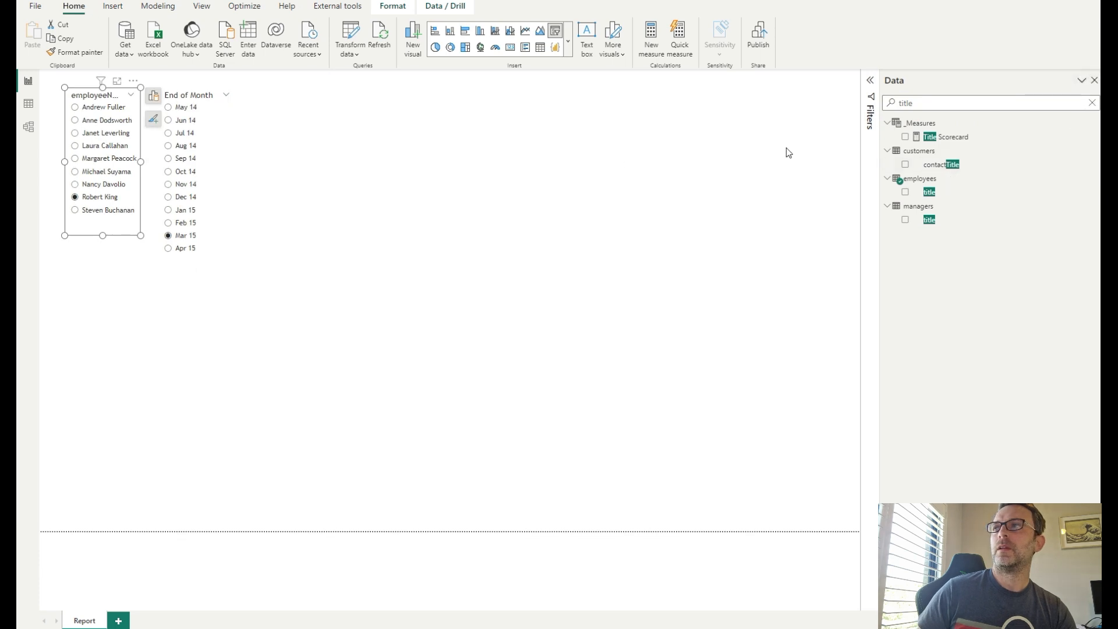
click(1093, 103)
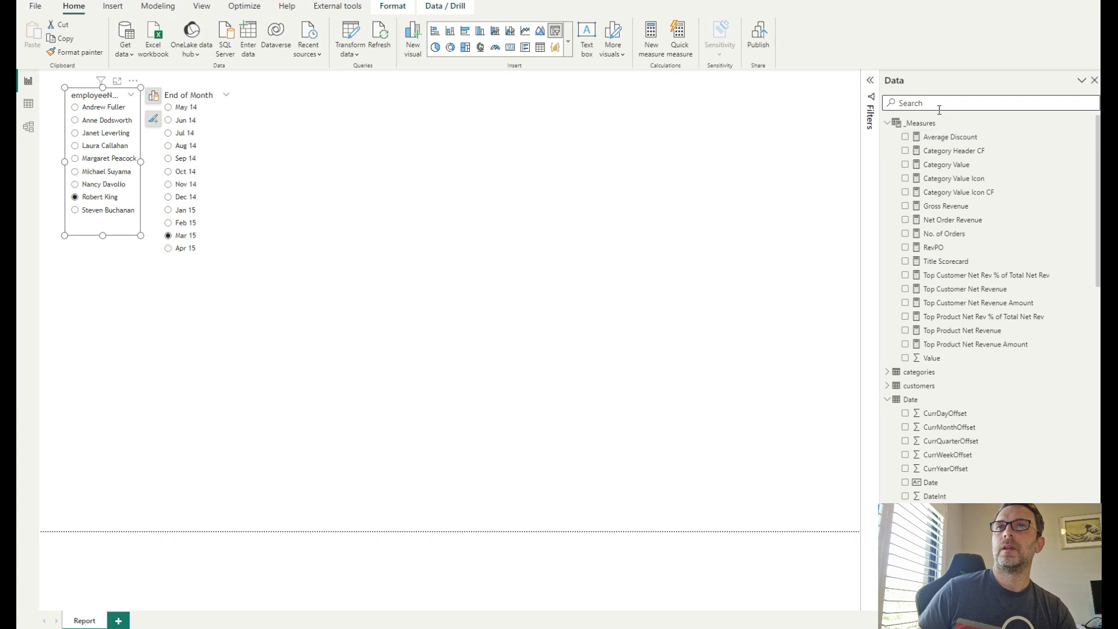
scroll(944, 387, down, 10)
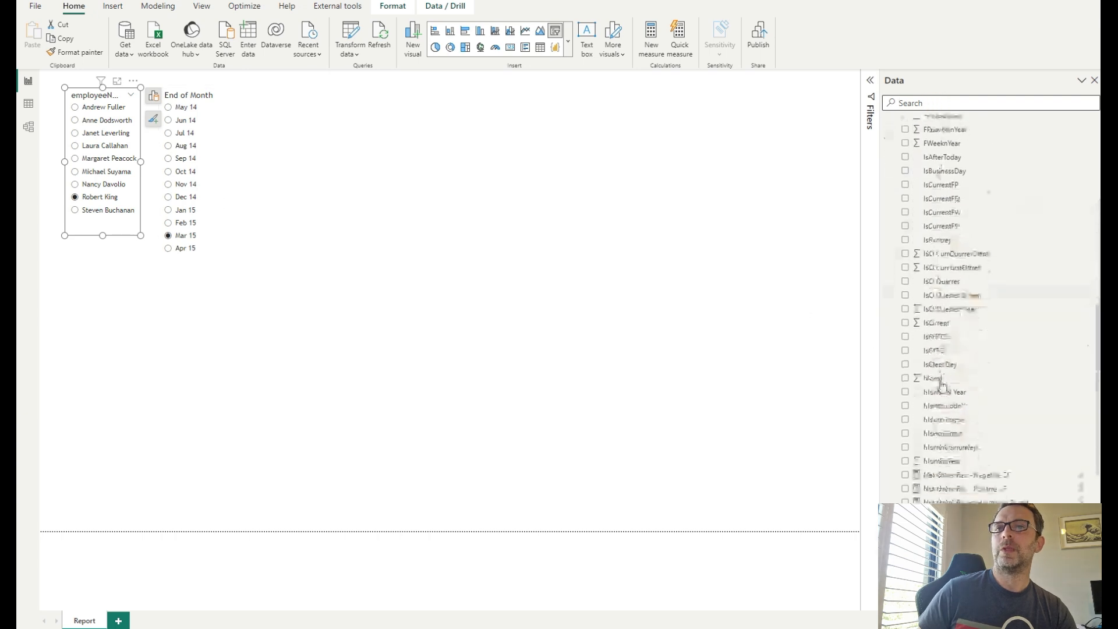
scroll(946, 388, down, 5)
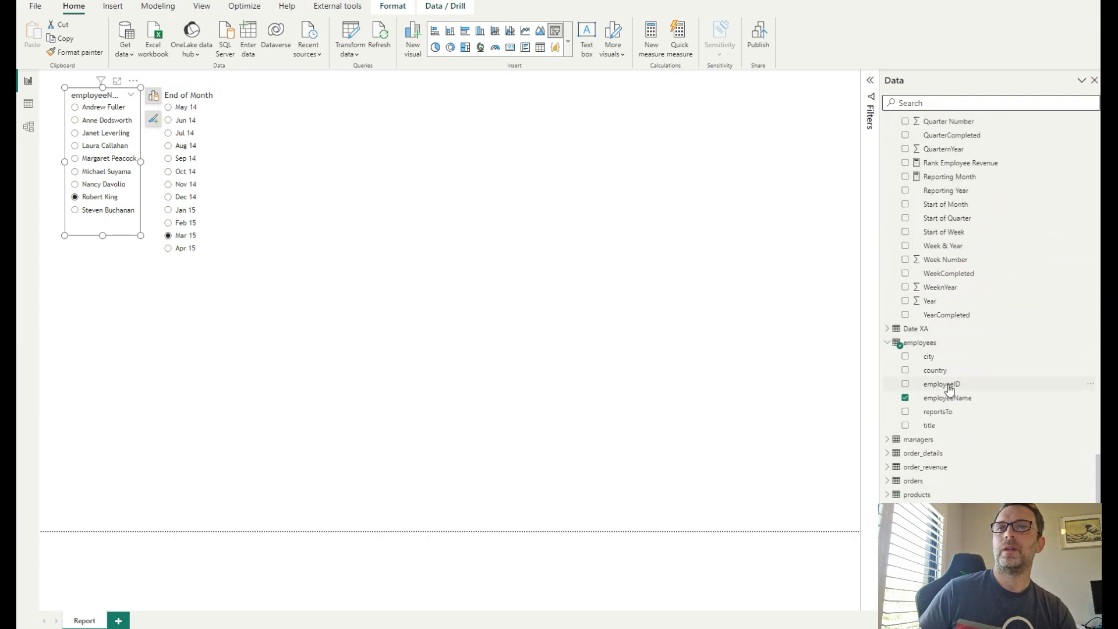
click(223, 208)
scroll(970, 377, up, 10)
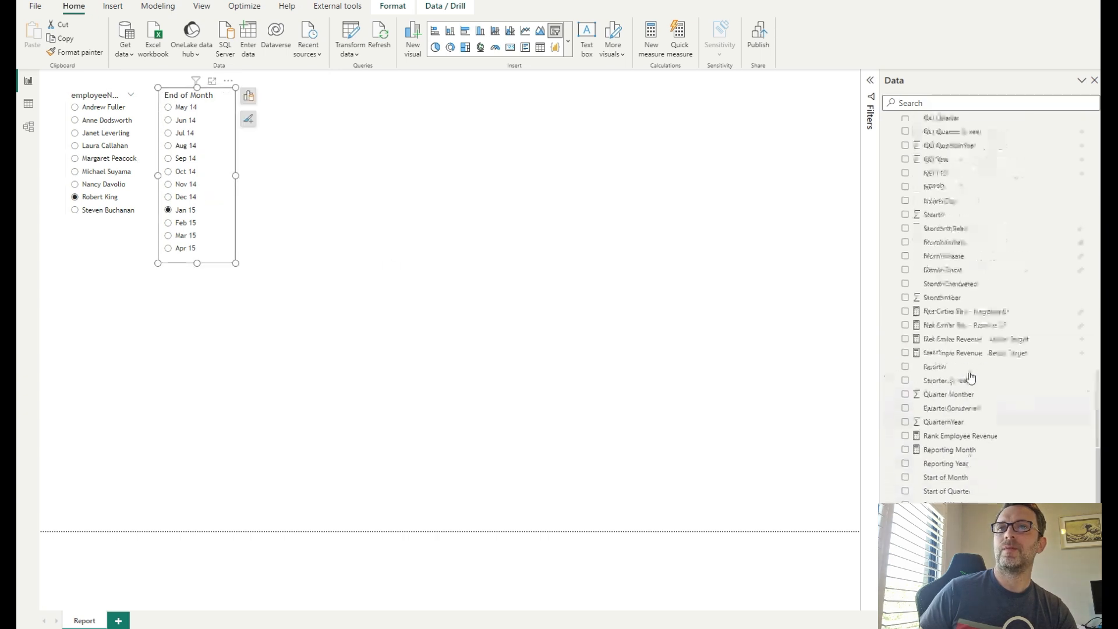
scroll(971, 376, up, 3)
scroll(951, 287, down, 2)
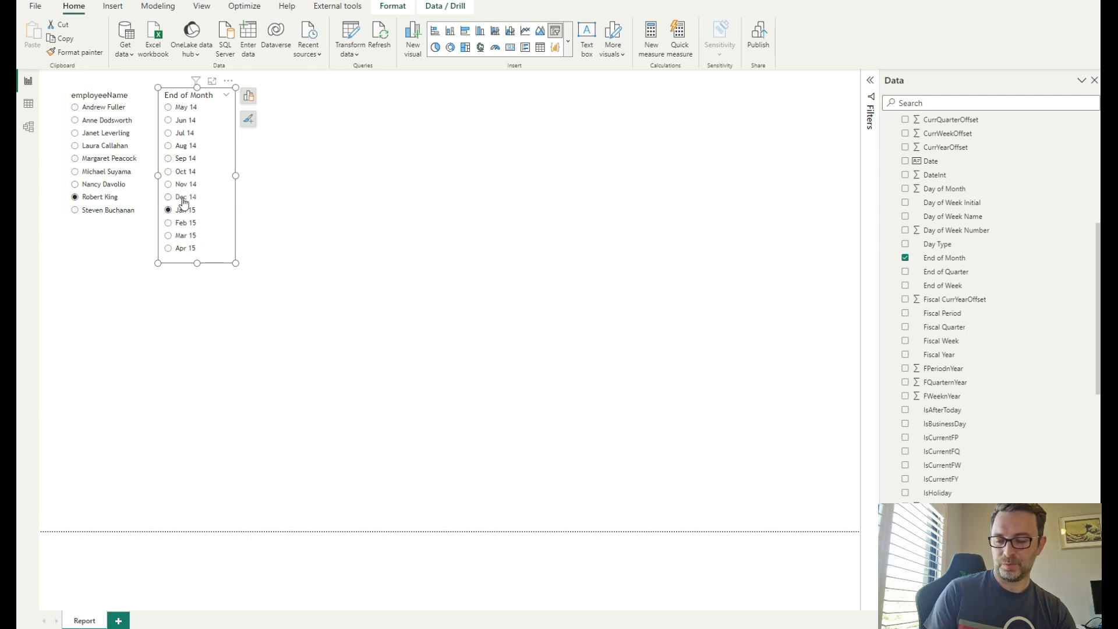
click(262, 214)
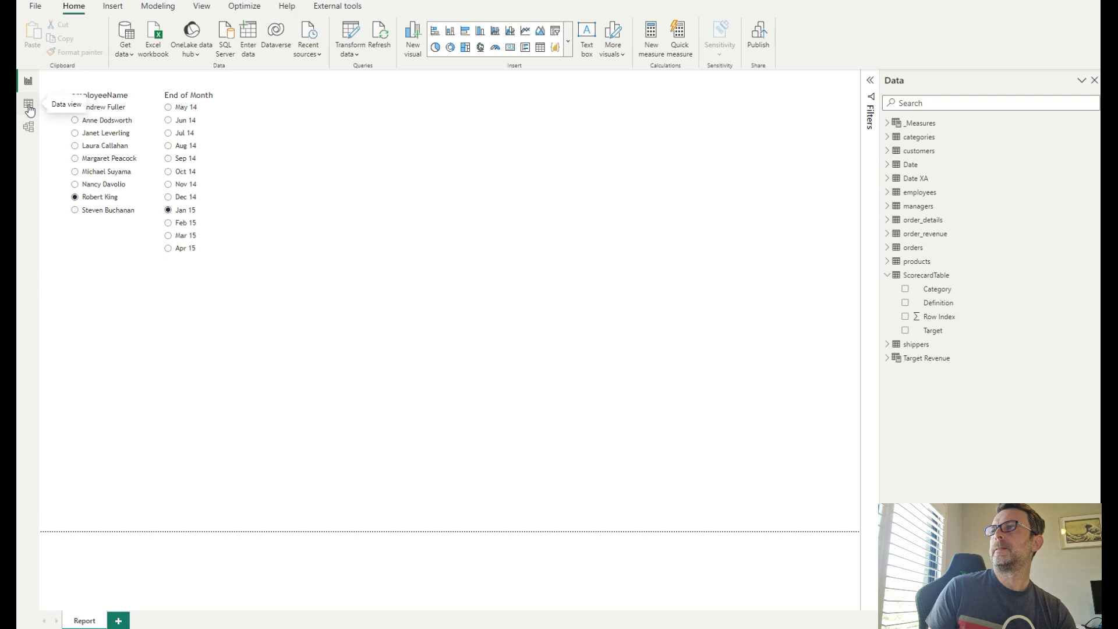
click(28, 104)
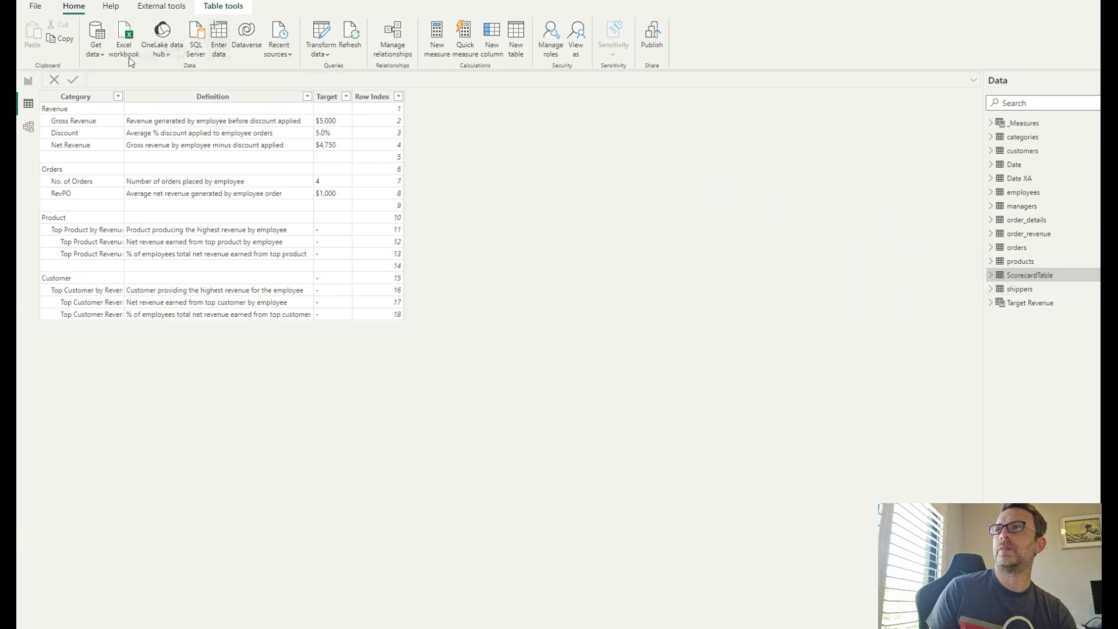
click(97, 49)
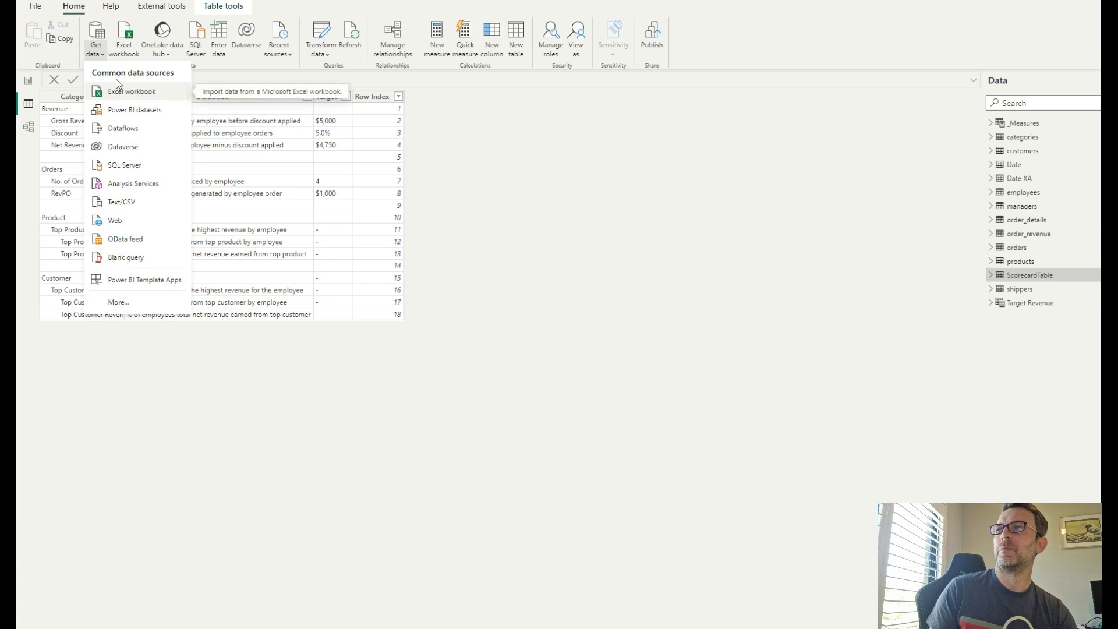
click(96, 35)
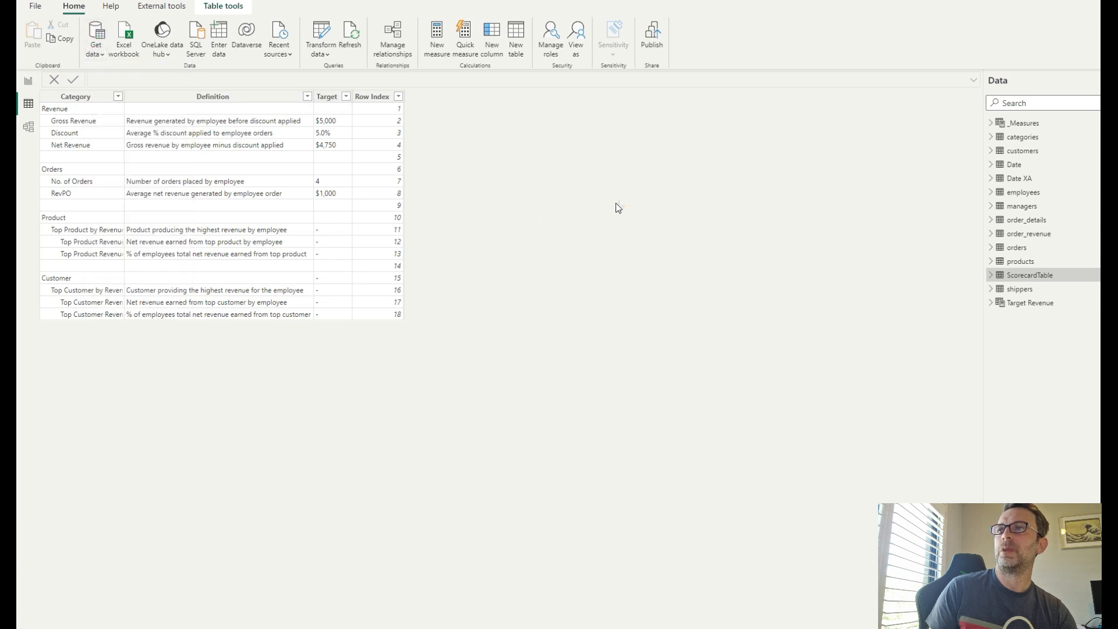
click(729, 480)
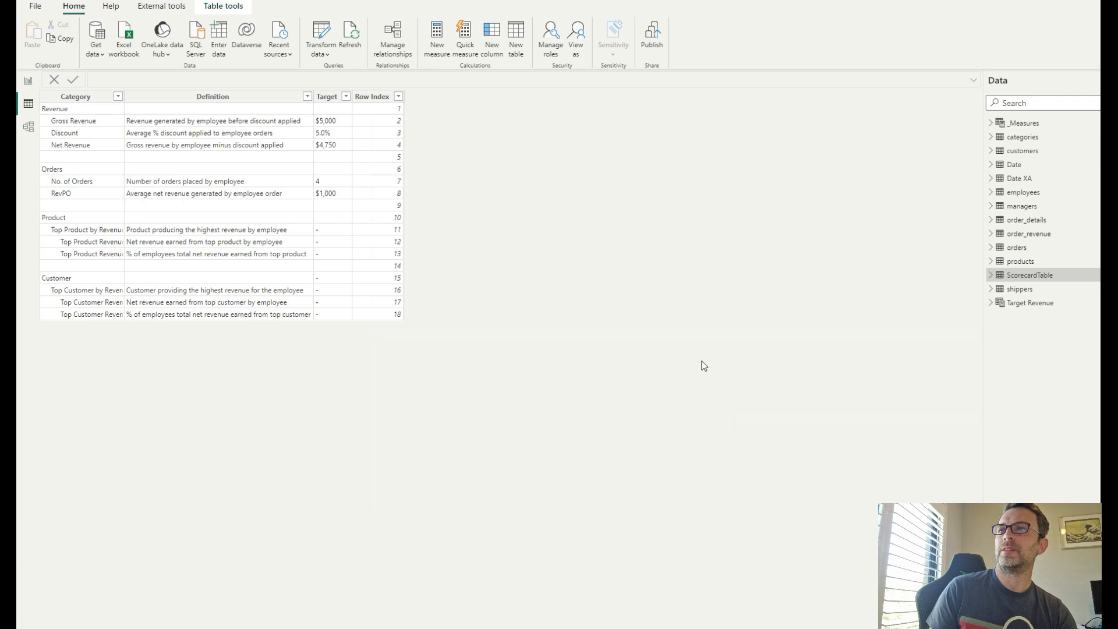
- Insert a table visual on the report page to the right of the employee and End of Month slicers
click(30, 81)
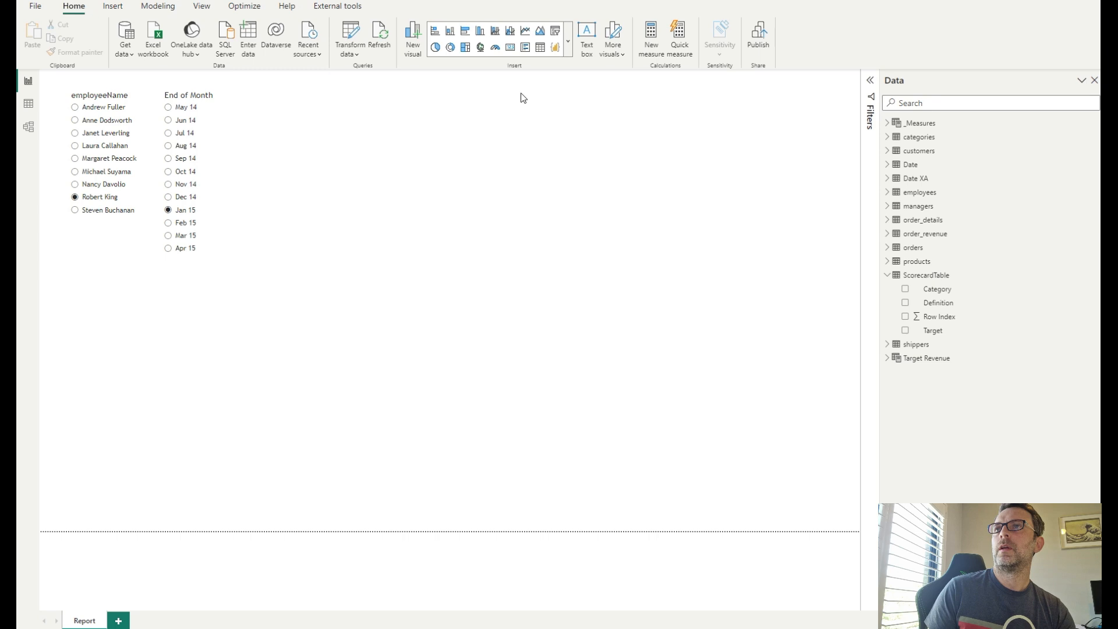
click(539, 47)
drag(102, 332, 319, 178)
drag(355, 250, 789, 457)
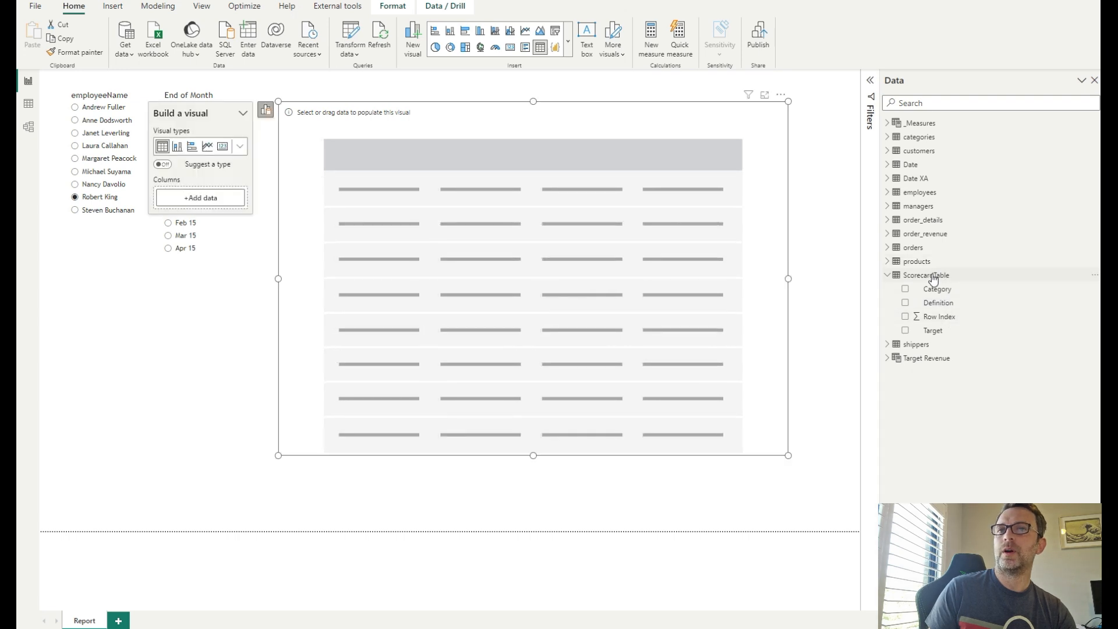
- Add ScorecardTable's Row Index to the table's columns and set it to Don't summarize
drag(939, 316, 205, 202)
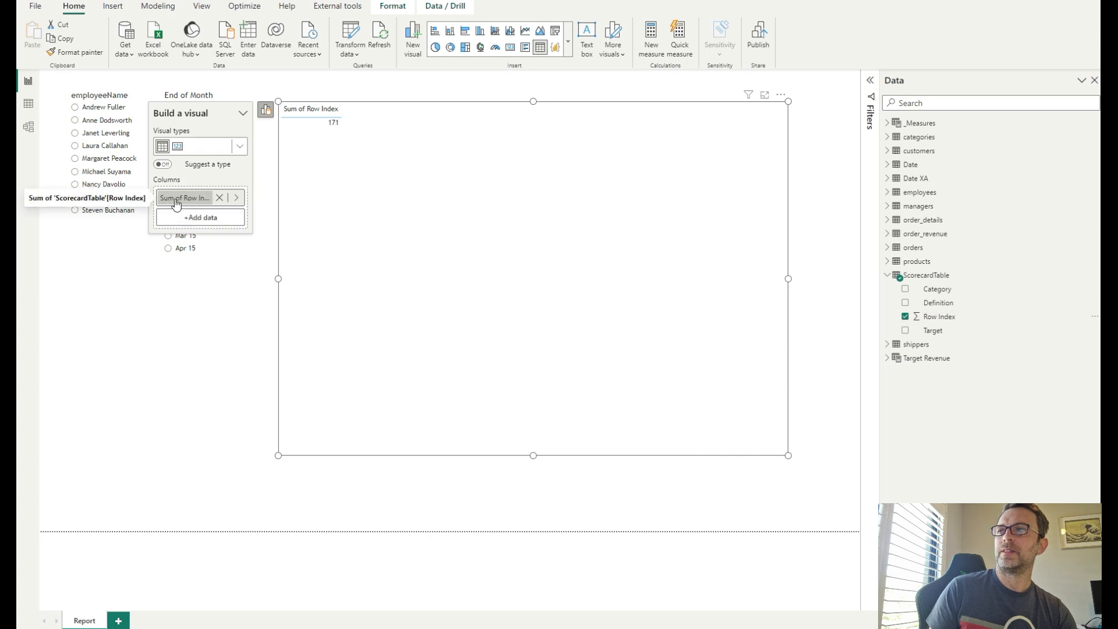
right_click(198, 201)
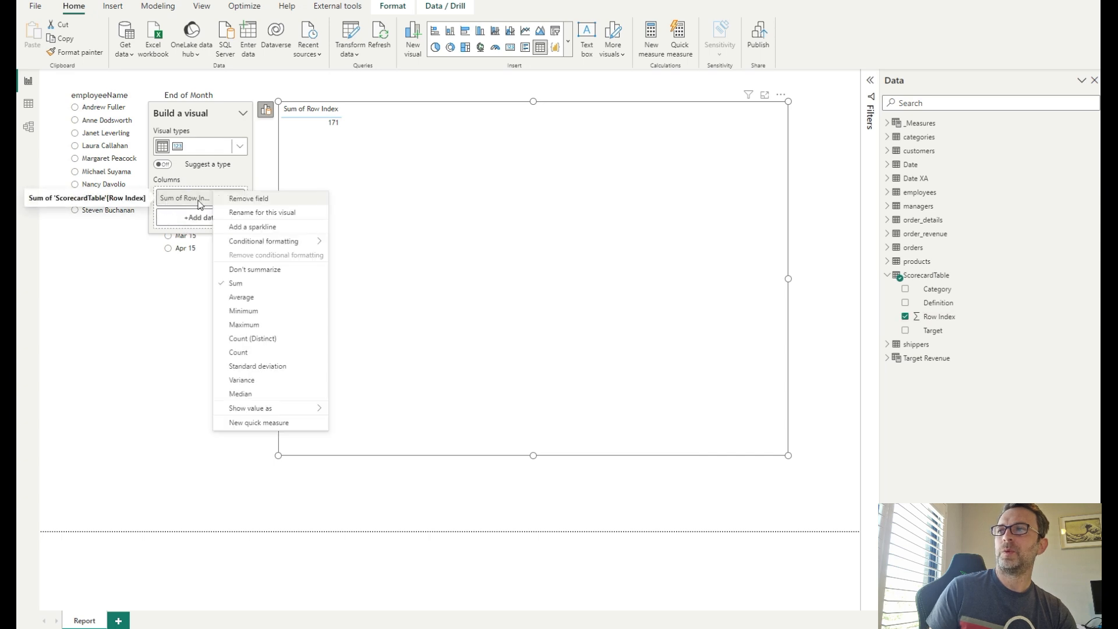
click(268, 272)
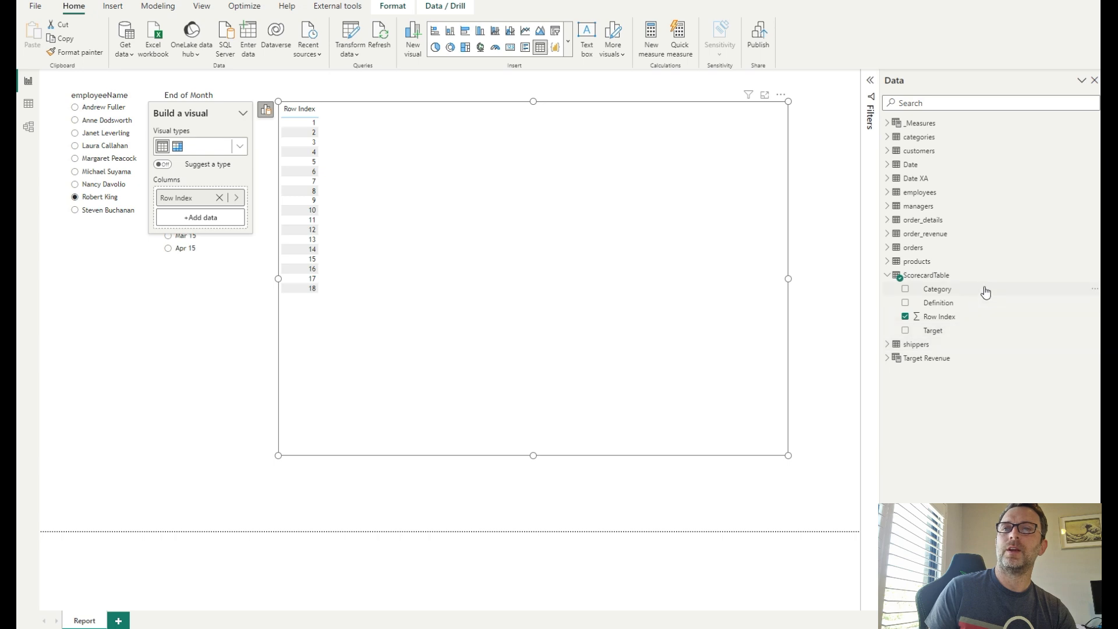
- Add the Category, Definition and Target fields to the table's columns
drag(948, 291, 200, 222)
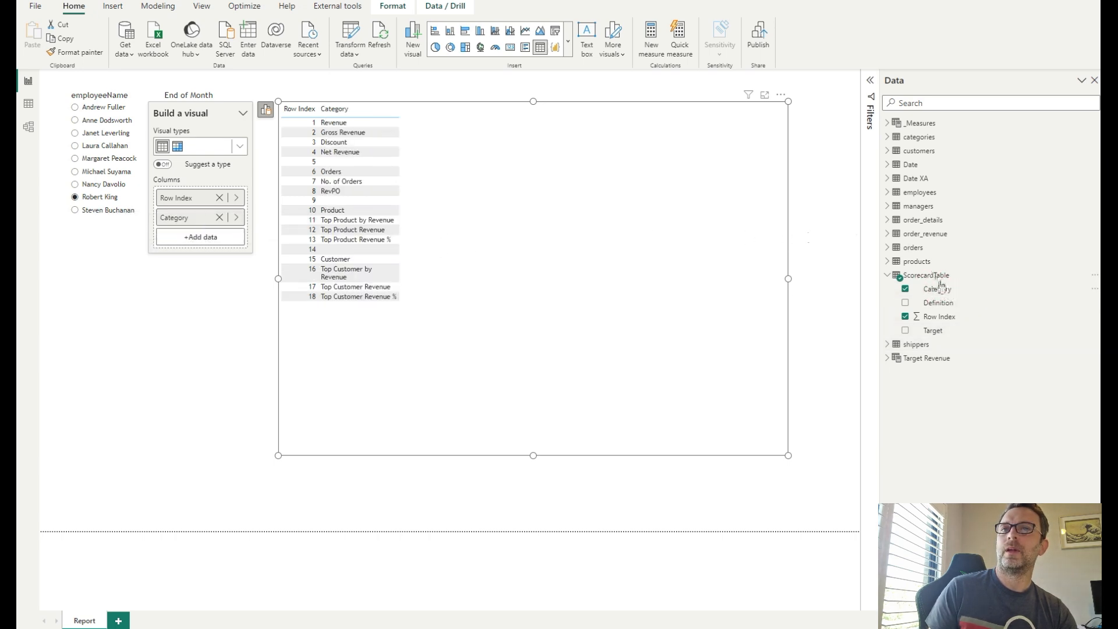
drag(938, 302, 198, 243)
drag(932, 330, 197, 259)
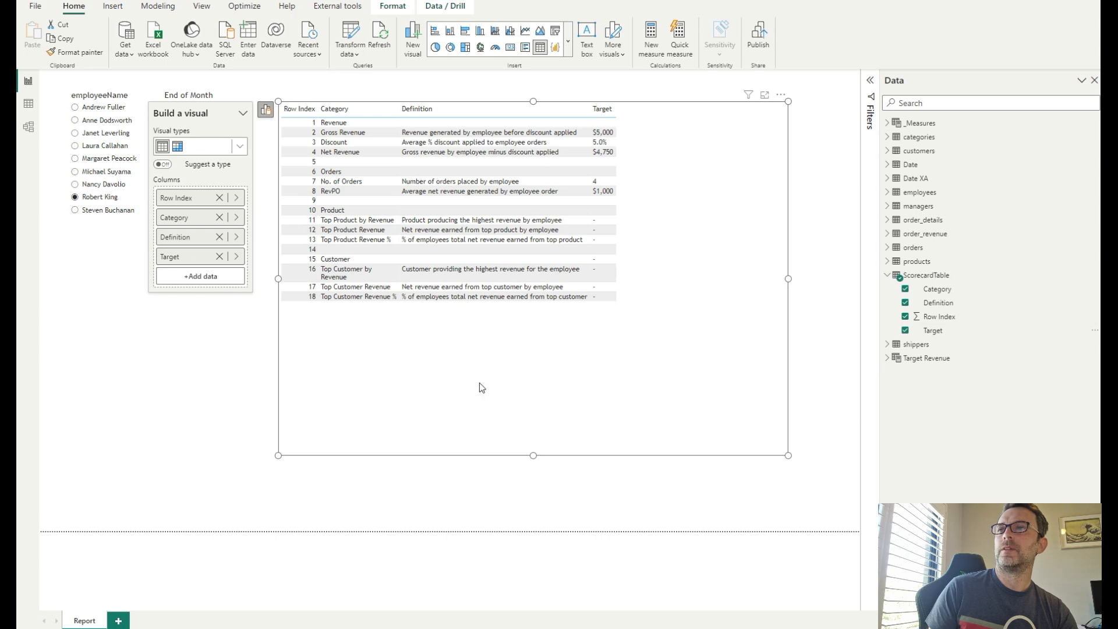
click(487, 473)
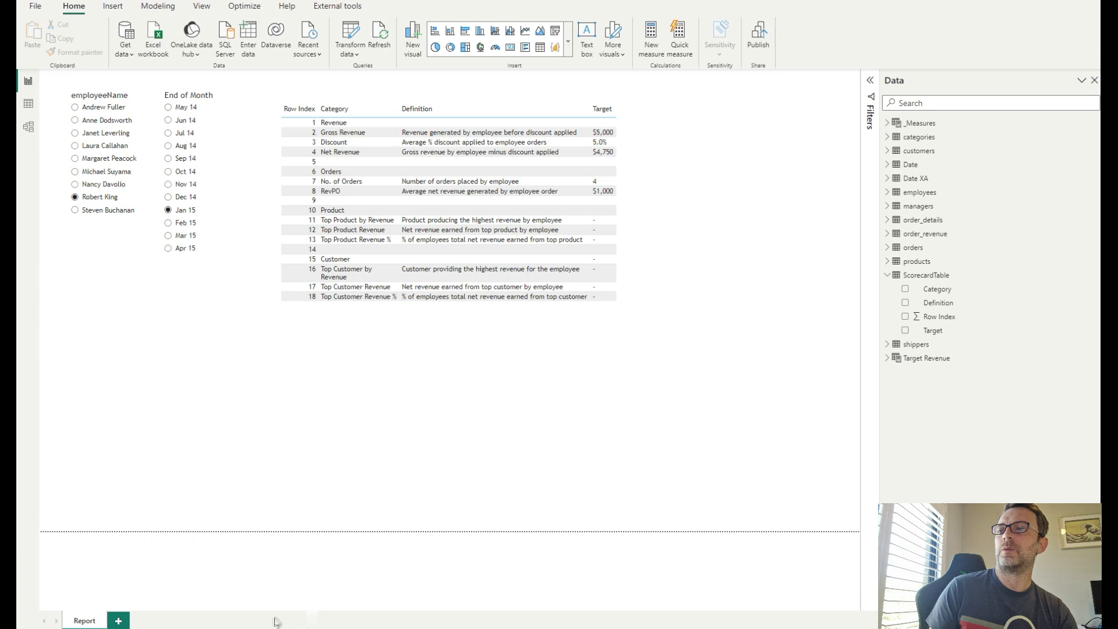
- Switch briefly to the Excel scorecard workbook and return to Power BI
mouse_move(200, 628)
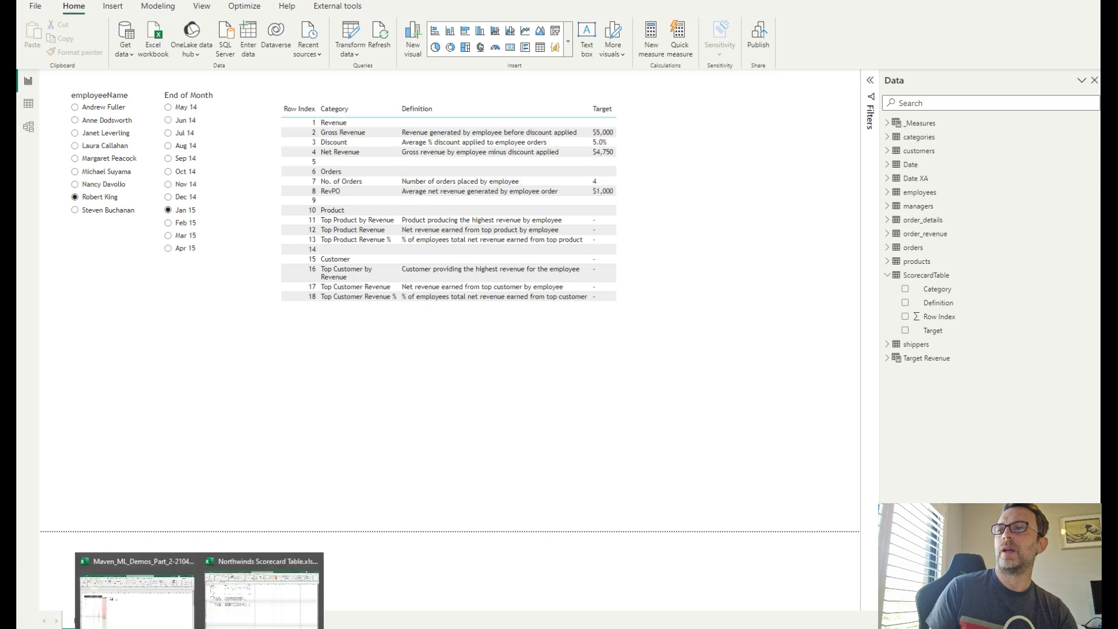
click(267, 624)
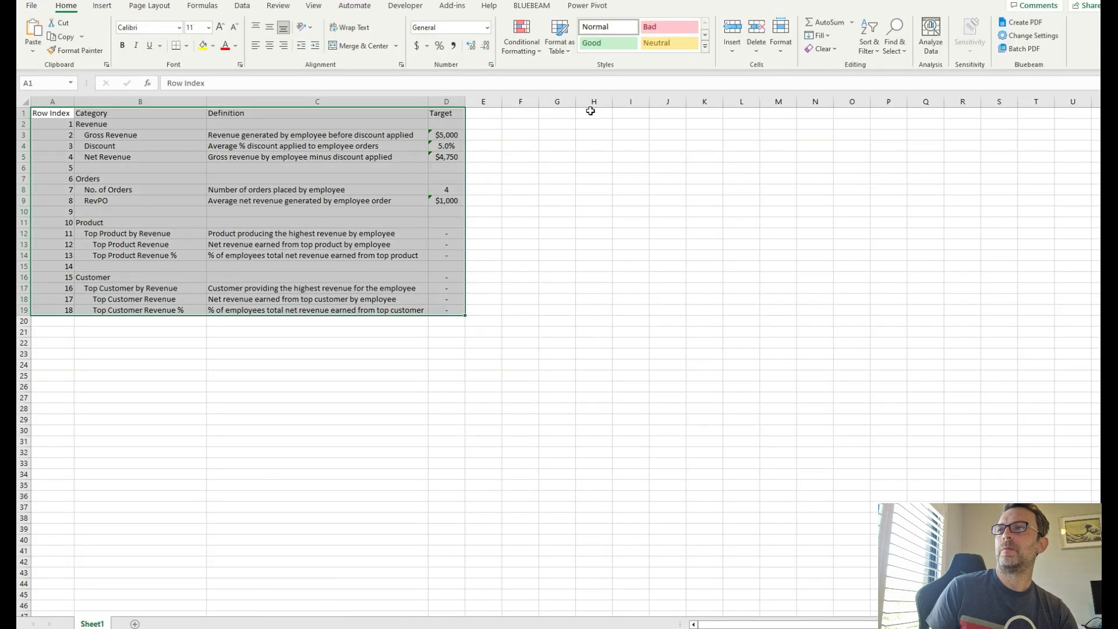
key(alt+Tab)
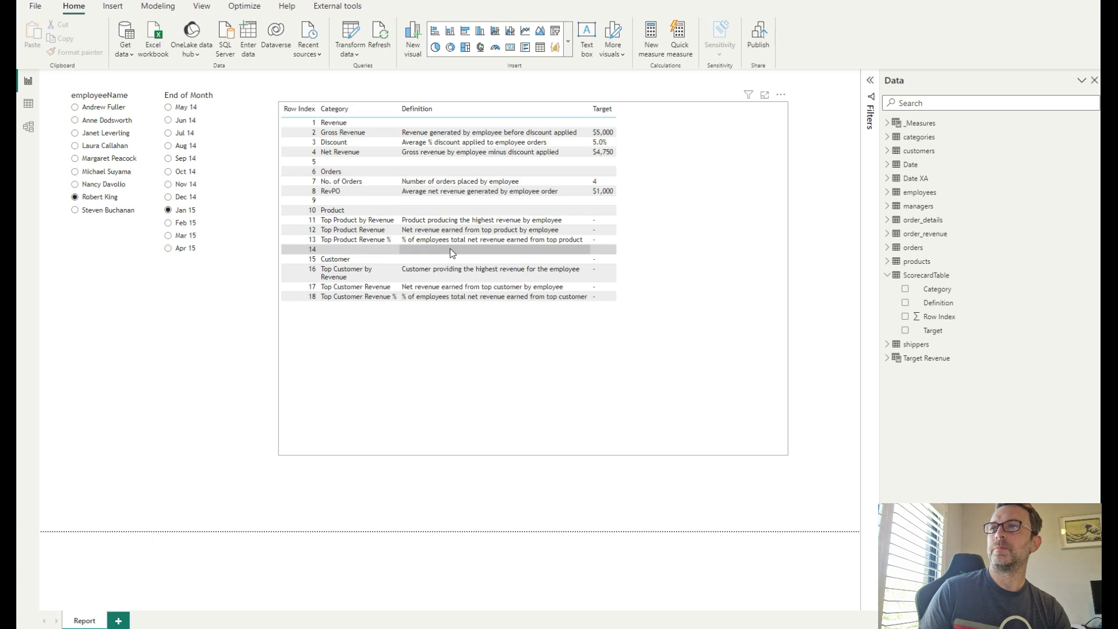
- Open the table visual's format settings and apply the Minimal style preset
click(750, 215)
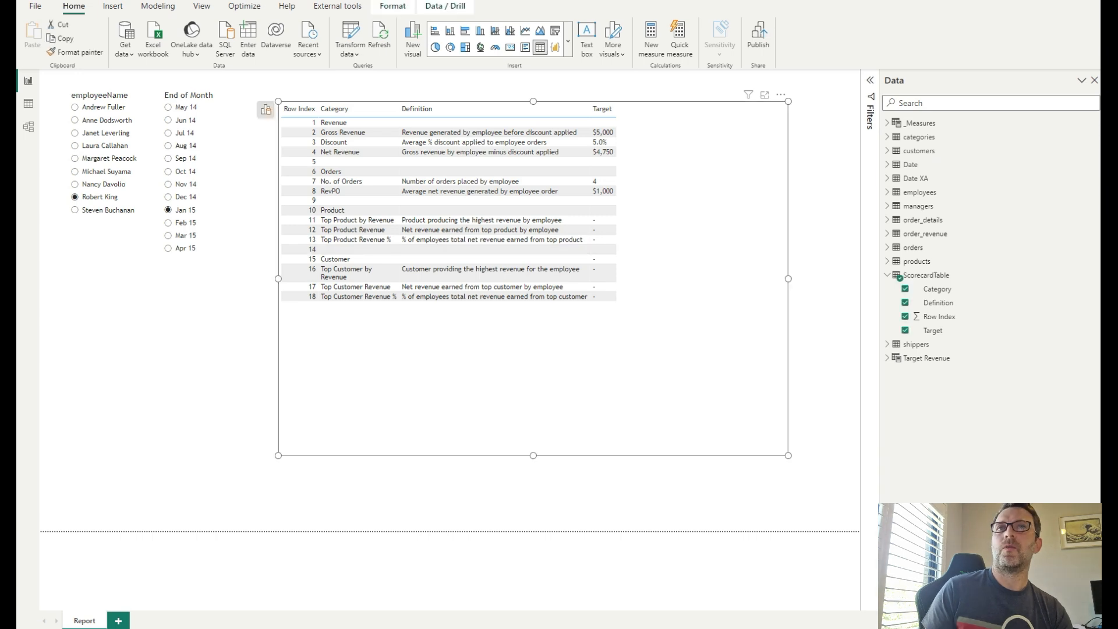
click(1095, 81)
click(1109, 80)
click(1109, 126)
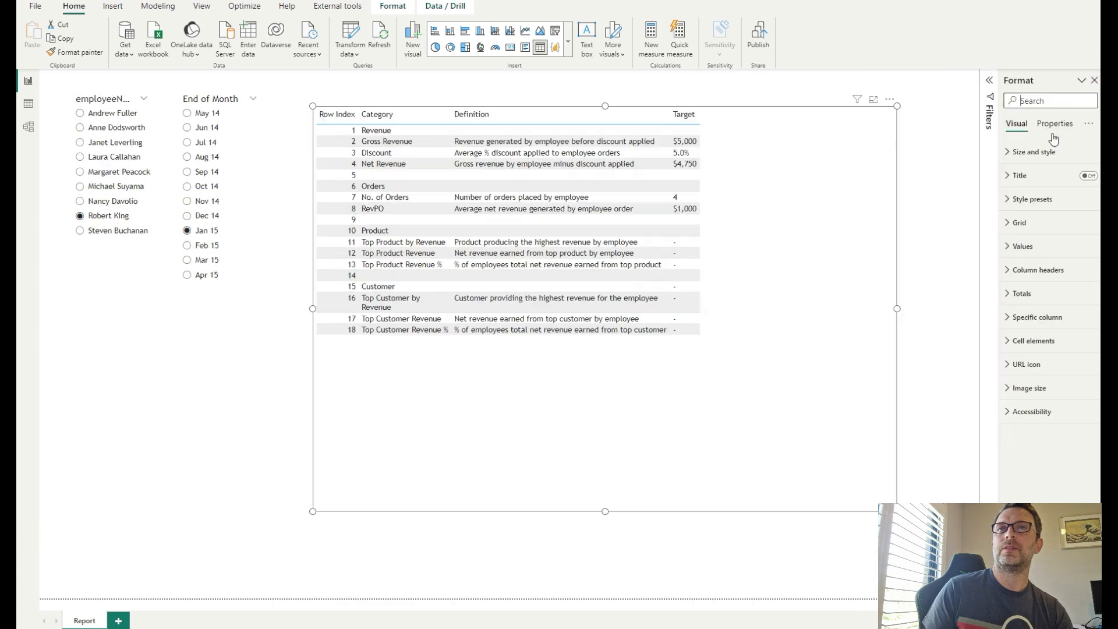
click(1037, 199)
click(1033, 227)
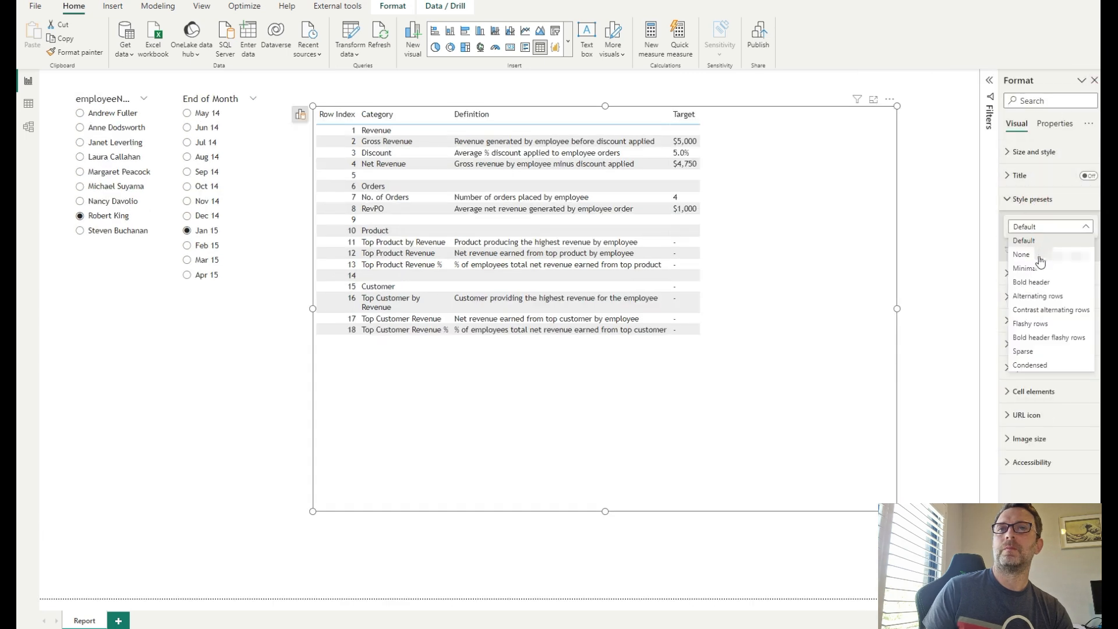
click(1038, 268)
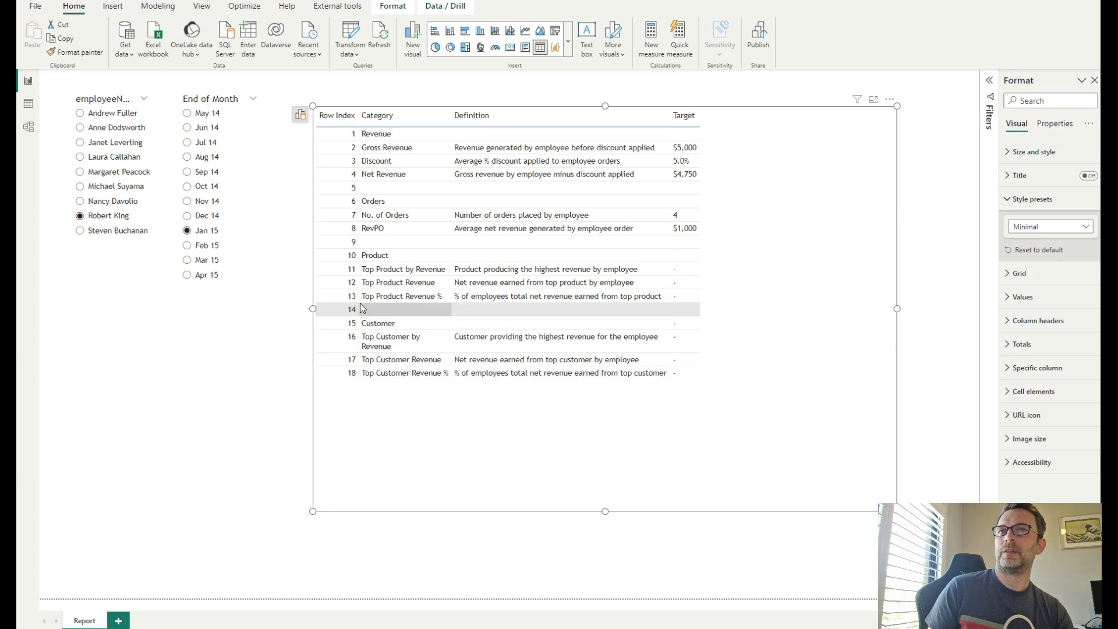
click(1032, 201)
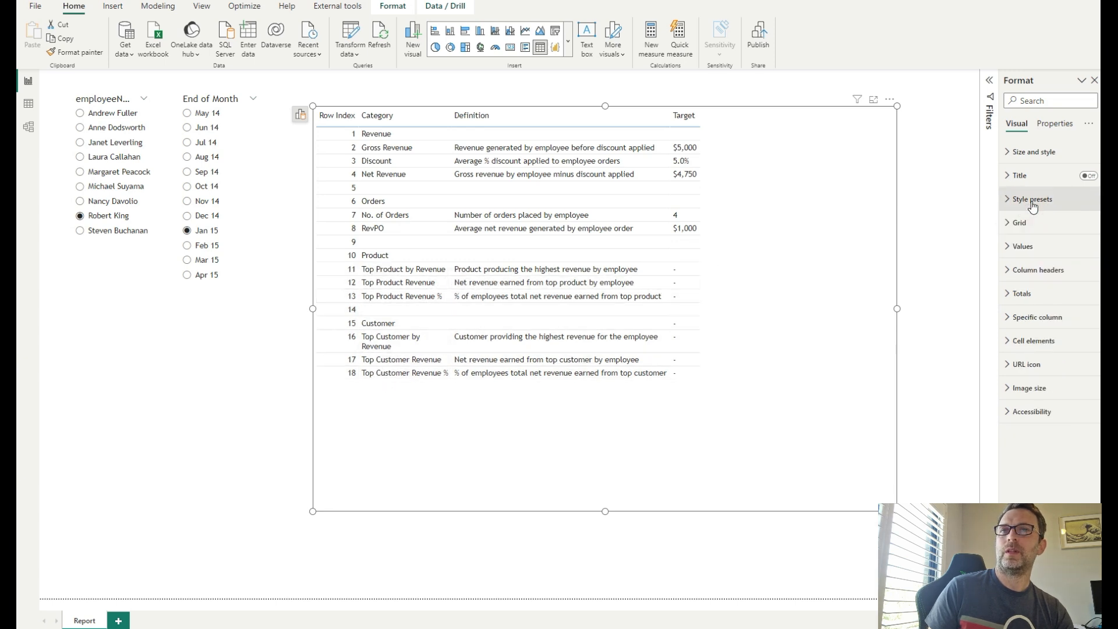
- Turn off text wrap for the table's values and narrow the Row Index column
click(1022, 247)
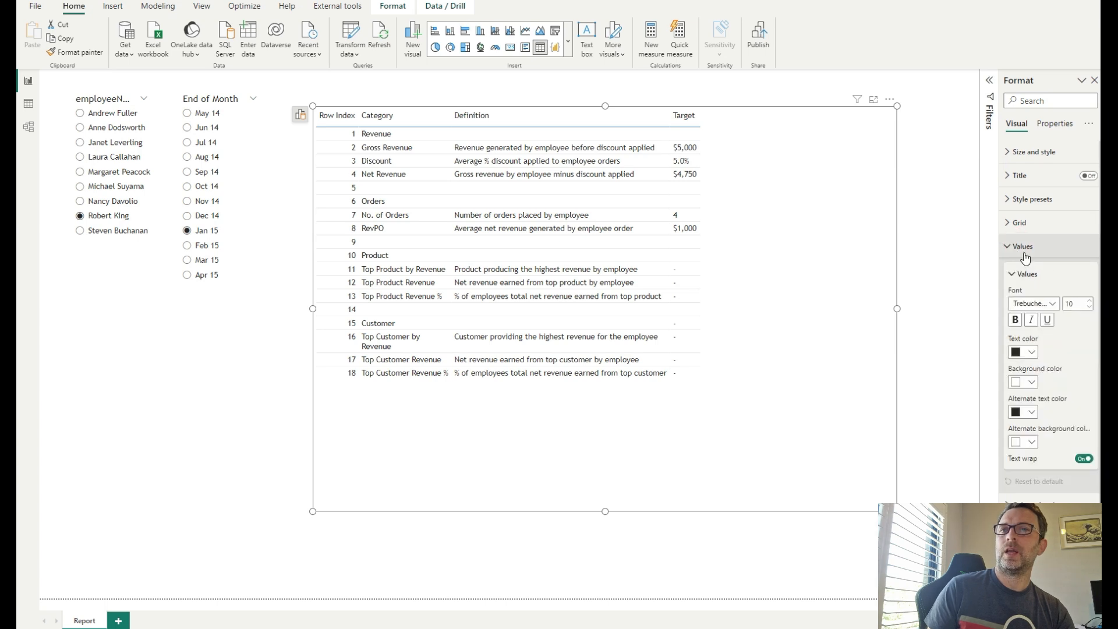
click(1085, 460)
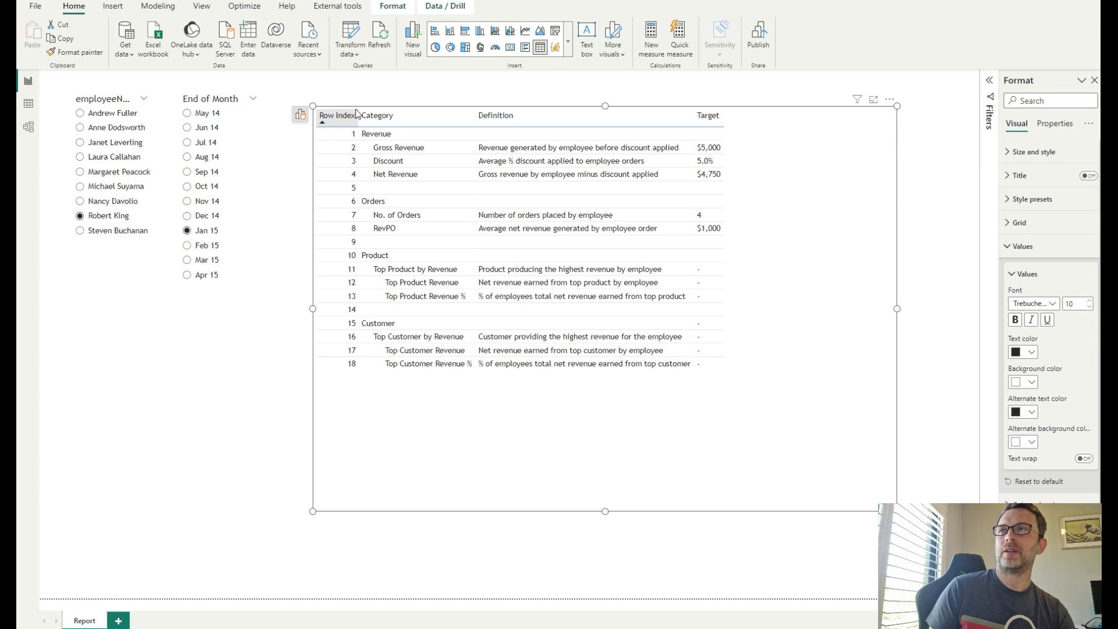
mouse_move(359, 118)
mouse_down()
mouse_move(325, 118)
mouse_move(348, 117)
mouse_up()
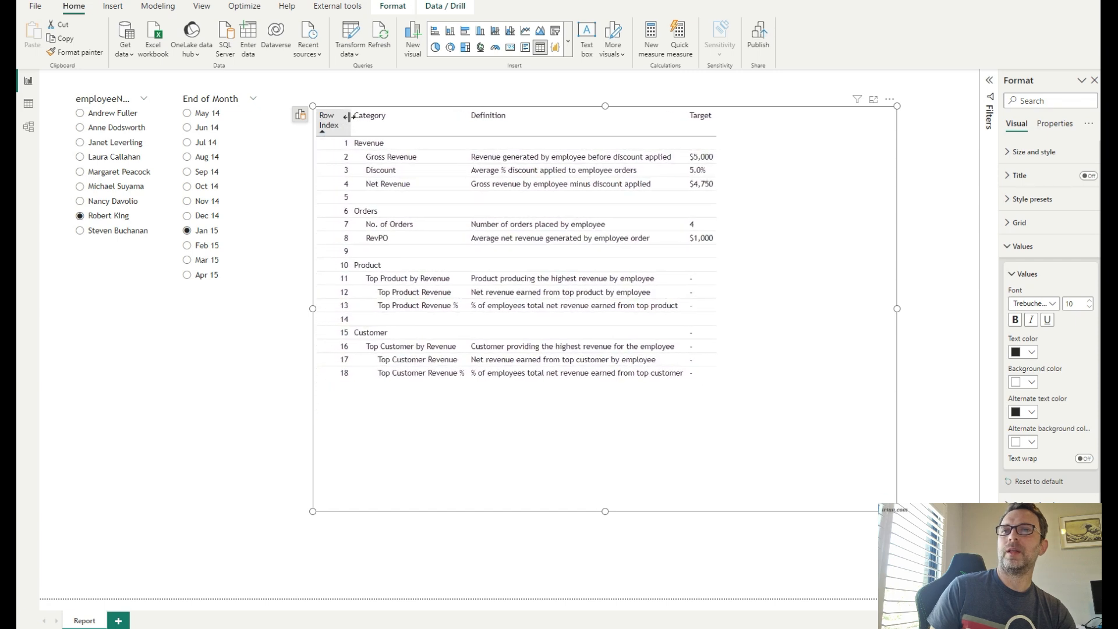
- Turn off column header text wrap and shrink the Row Index column to zero width to hide it
click(1021, 246)
click(1026, 271)
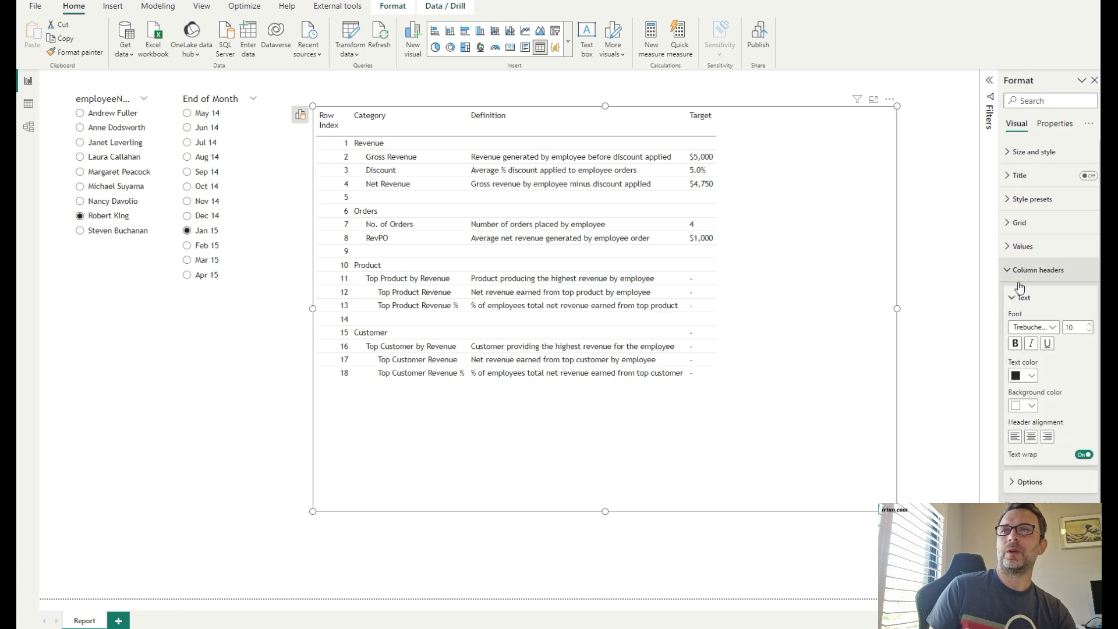
click(1084, 455)
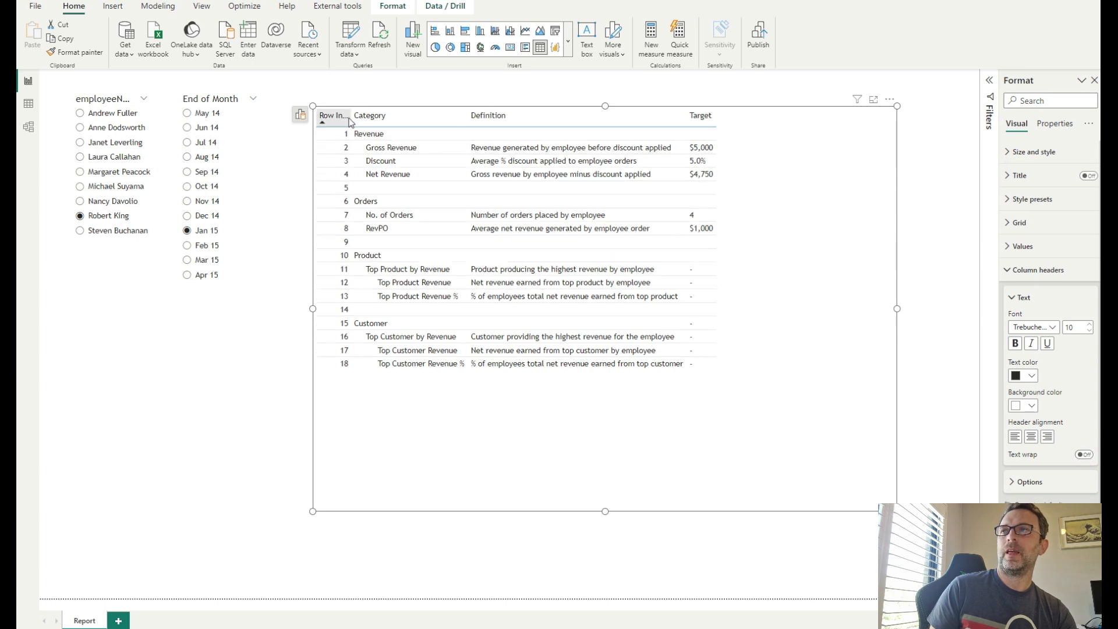
drag(349, 116, 317, 118)
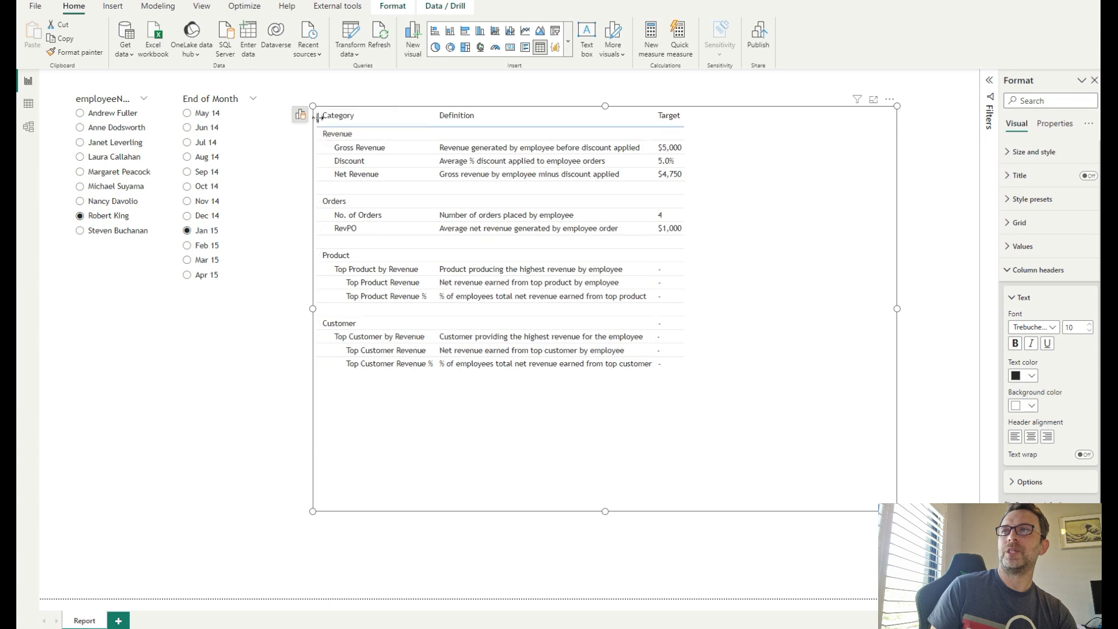
drag(318, 117, 316, 117)
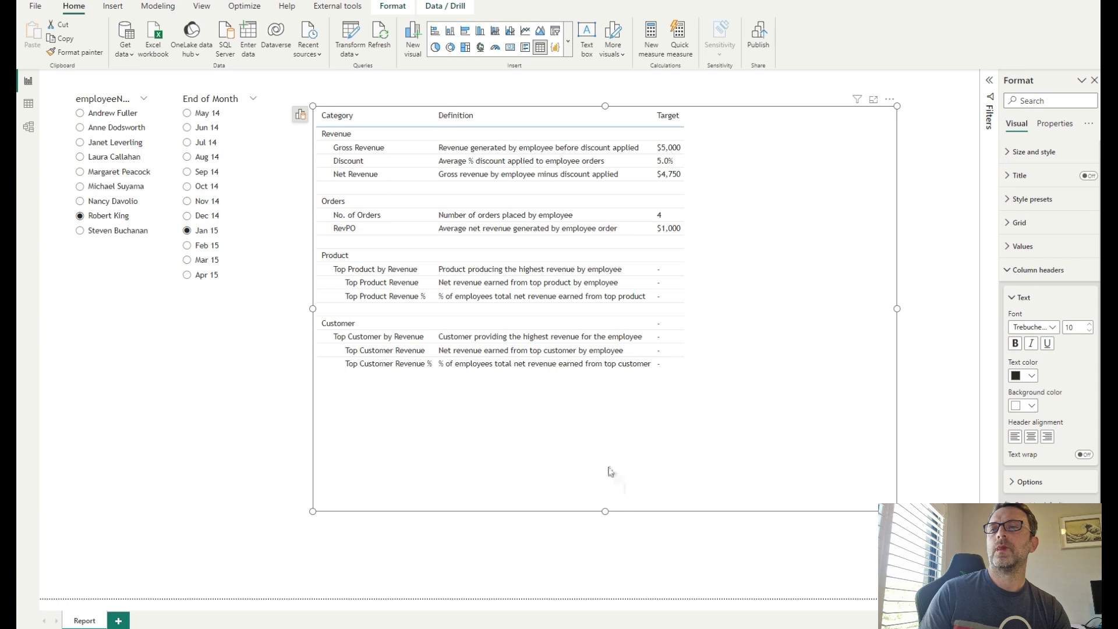
- Shorten the table visual to fit its rows and close the format settings
drag(605, 509, 628, 401)
drag(646, 294, 646, 295)
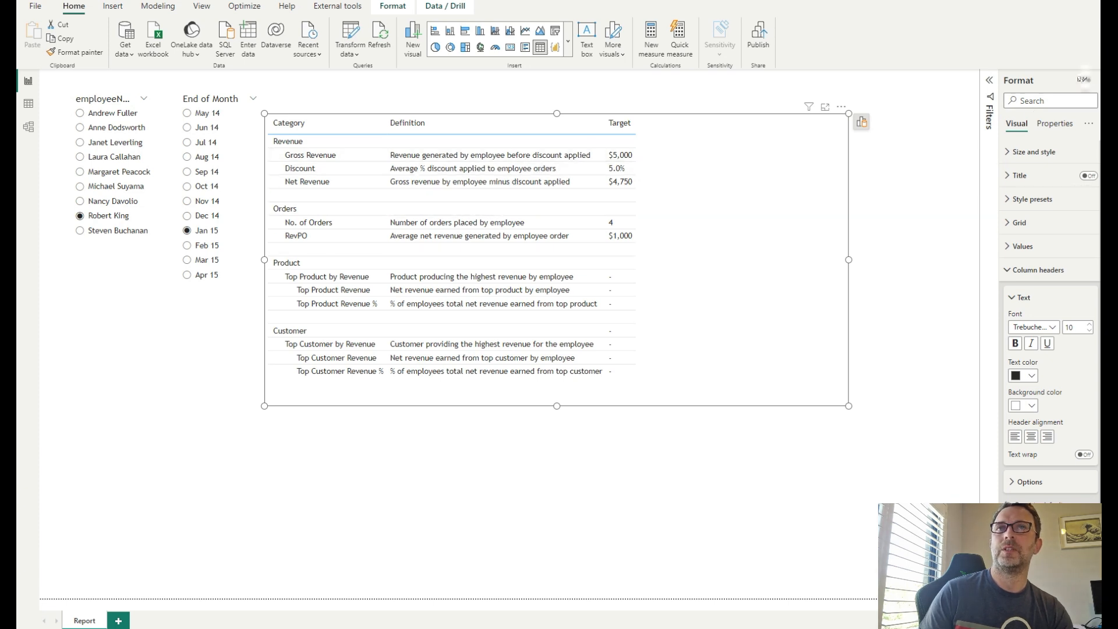
click(1083, 79)
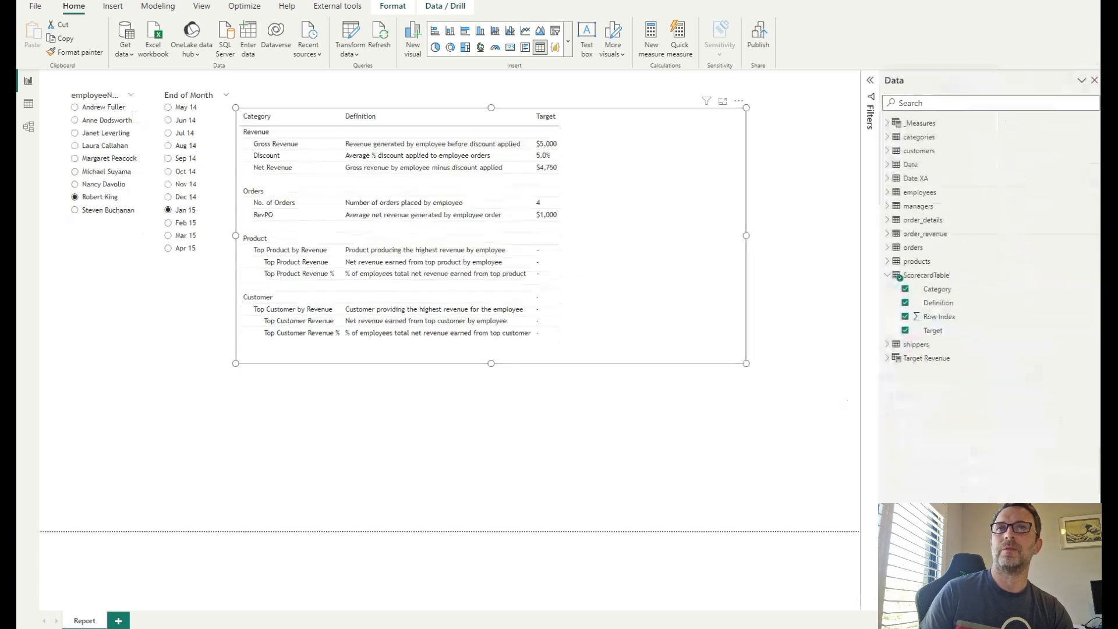
- Examine the Gross Revenue measure's DAX formula in the _Measures table
click(888, 124)
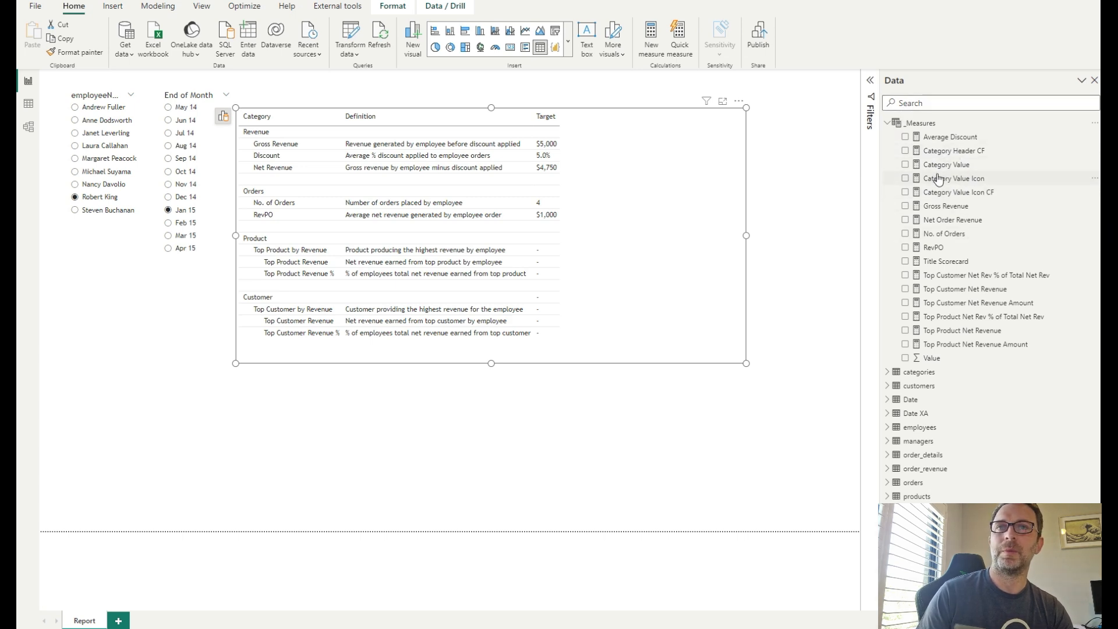
click(951, 207)
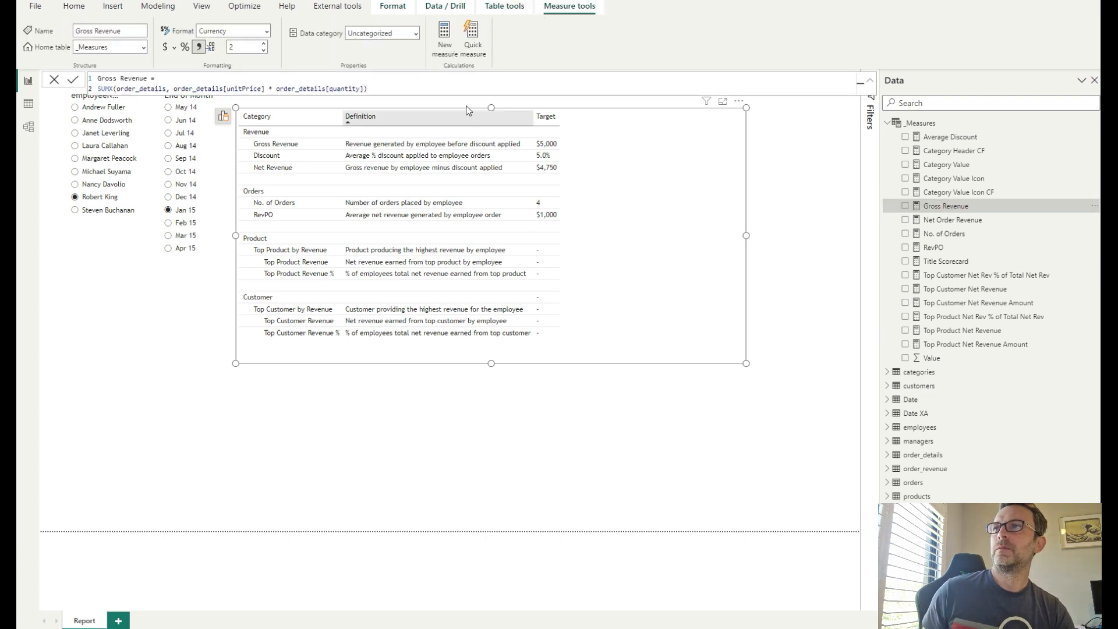
ctrl+scroll(386, 78, up, 2)
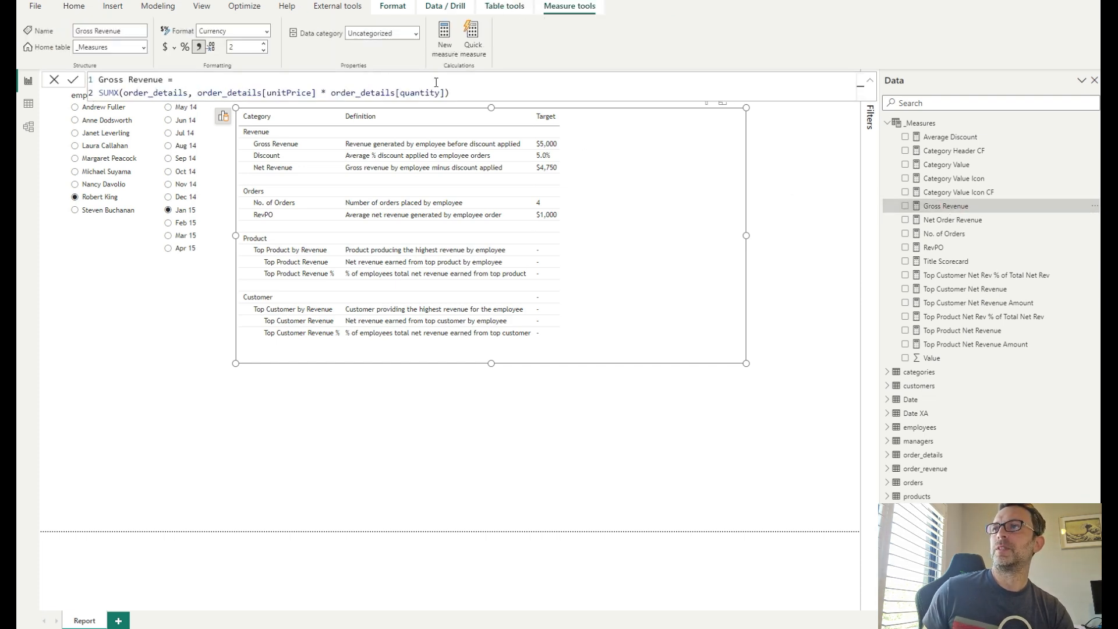
- Move the table visual lower and examine the Average Discount, Net Order Revenue and No. of Orders measure formulas
drag(599, 344, 586, 399)
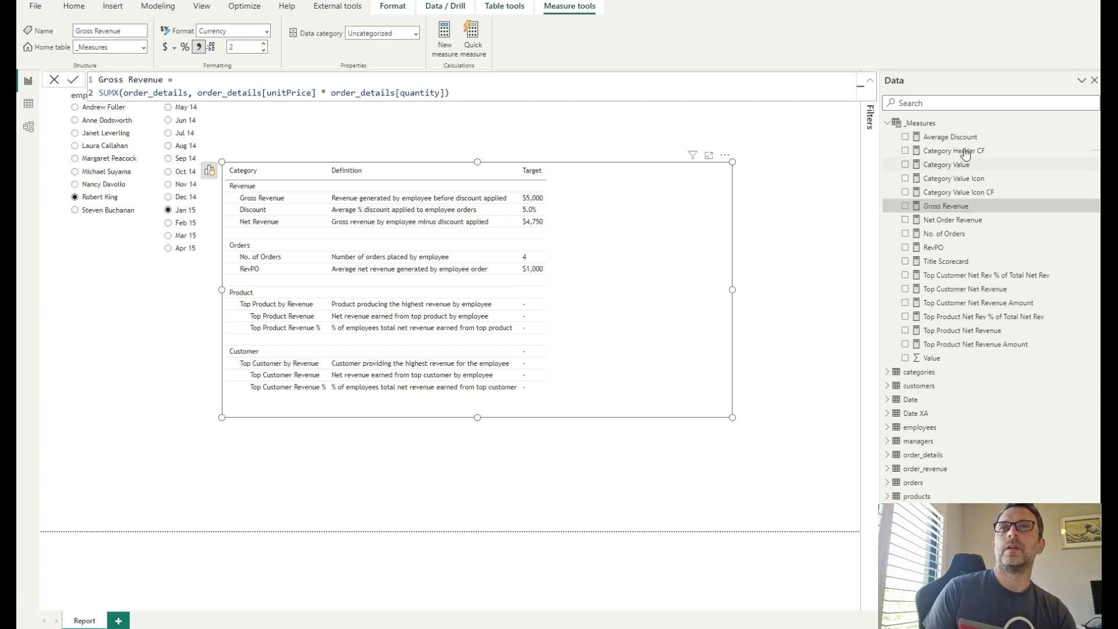
click(945, 138)
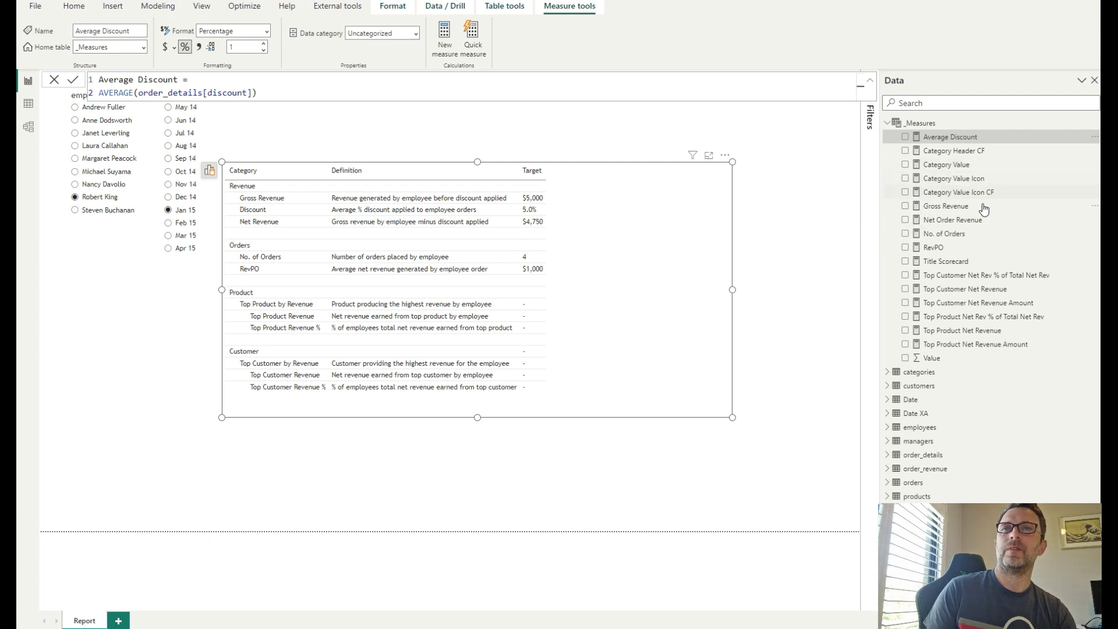
click(972, 225)
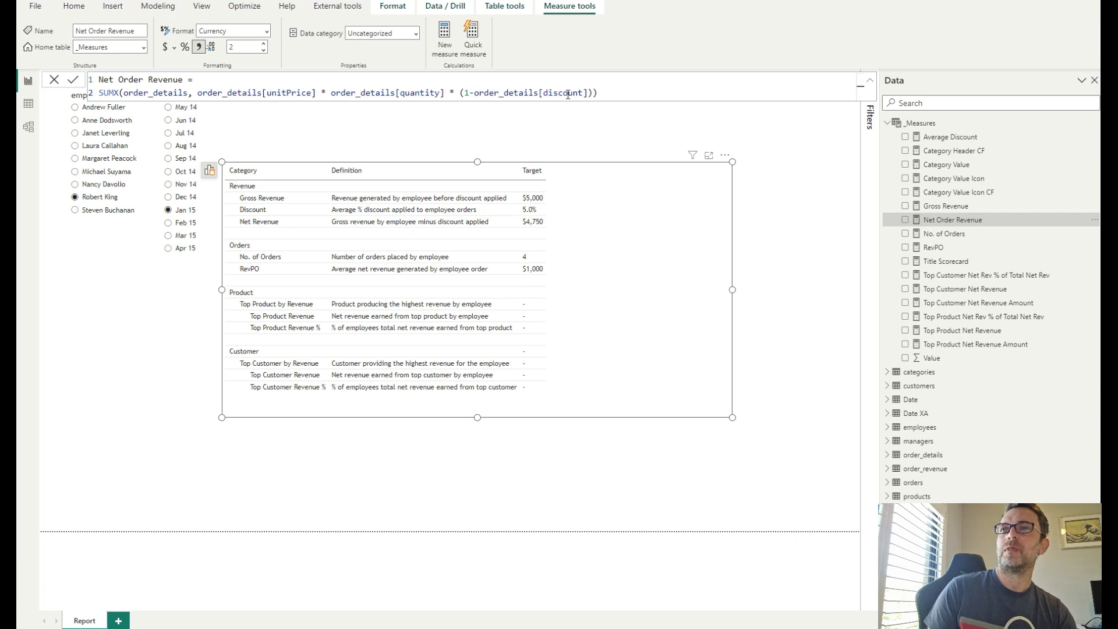
click(948, 236)
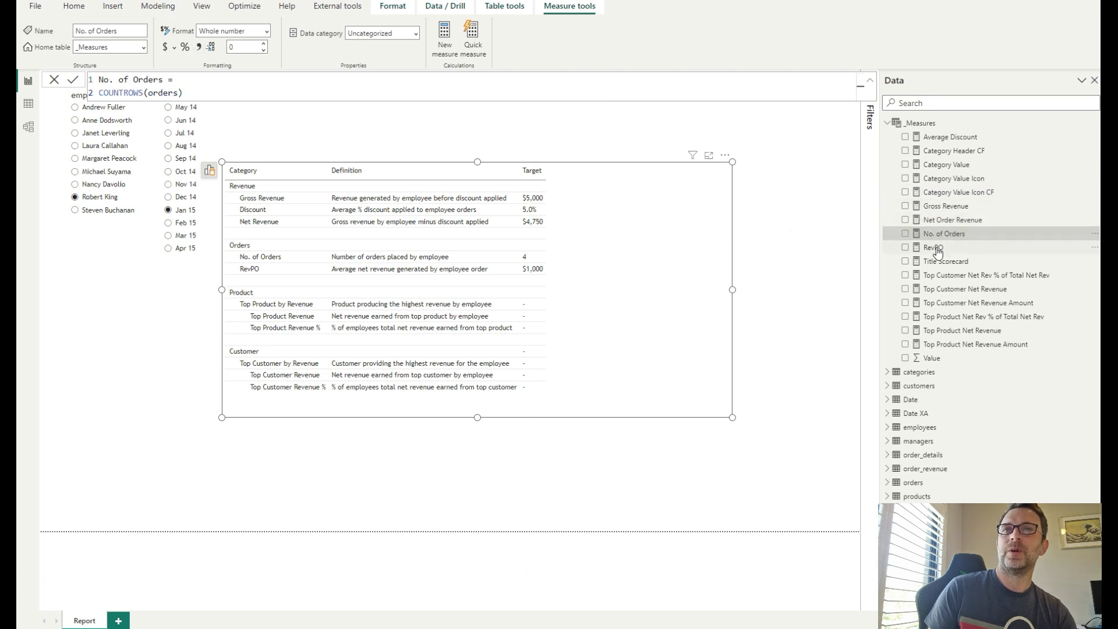
- Examine the DAX formulas of RevPO and the Top Product and Top Customer measures in the _Measures table
click(933, 249)
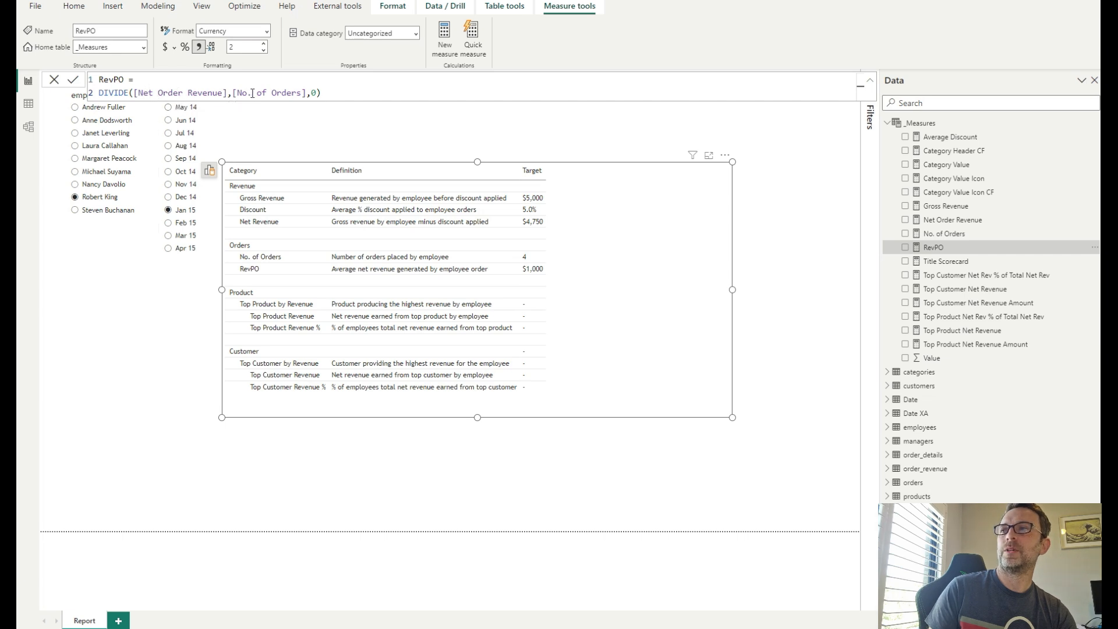
click(984, 333)
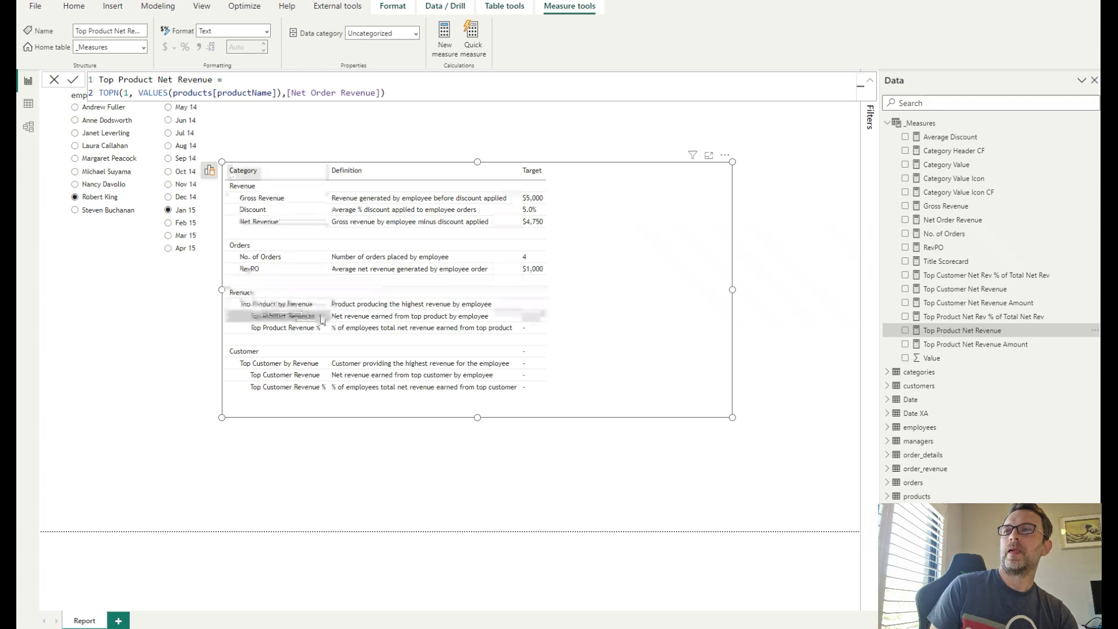
click(1008, 345)
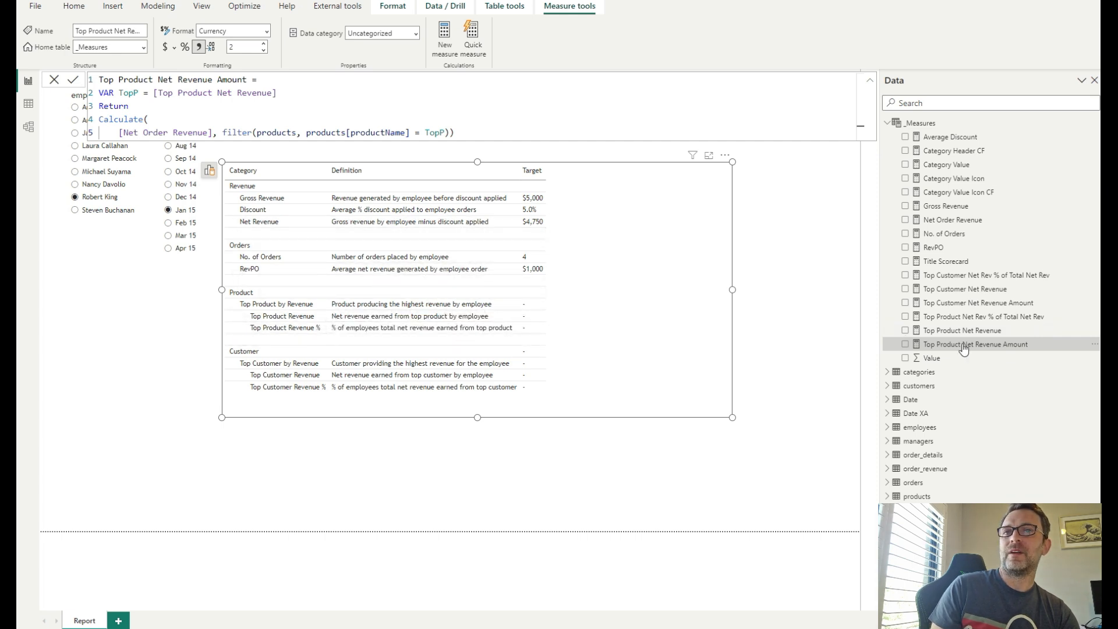
click(1027, 318)
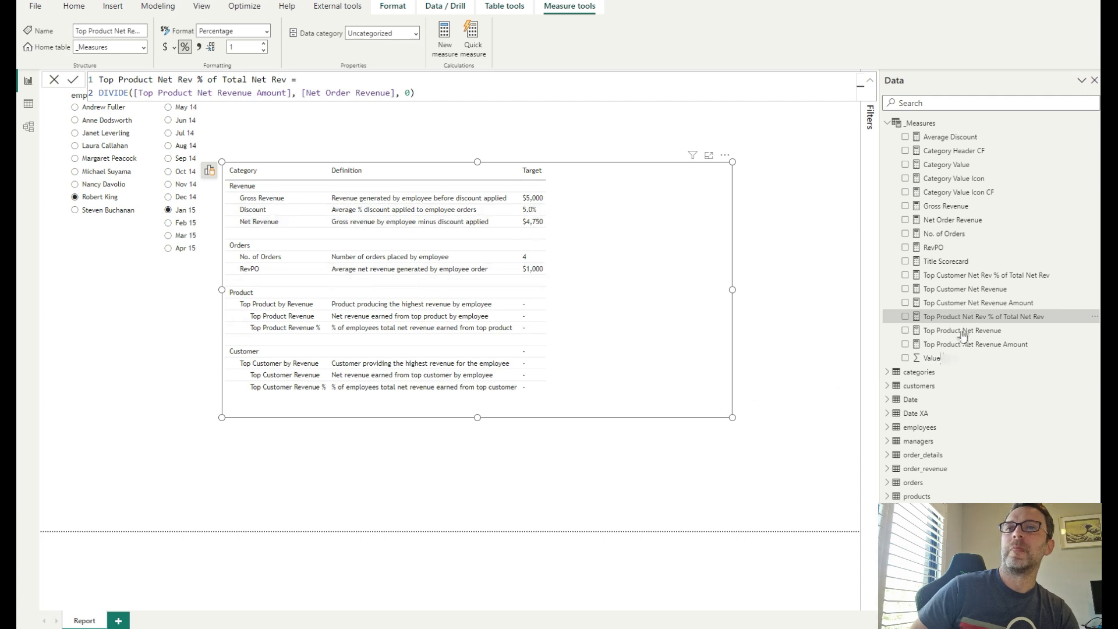
click(1000, 291)
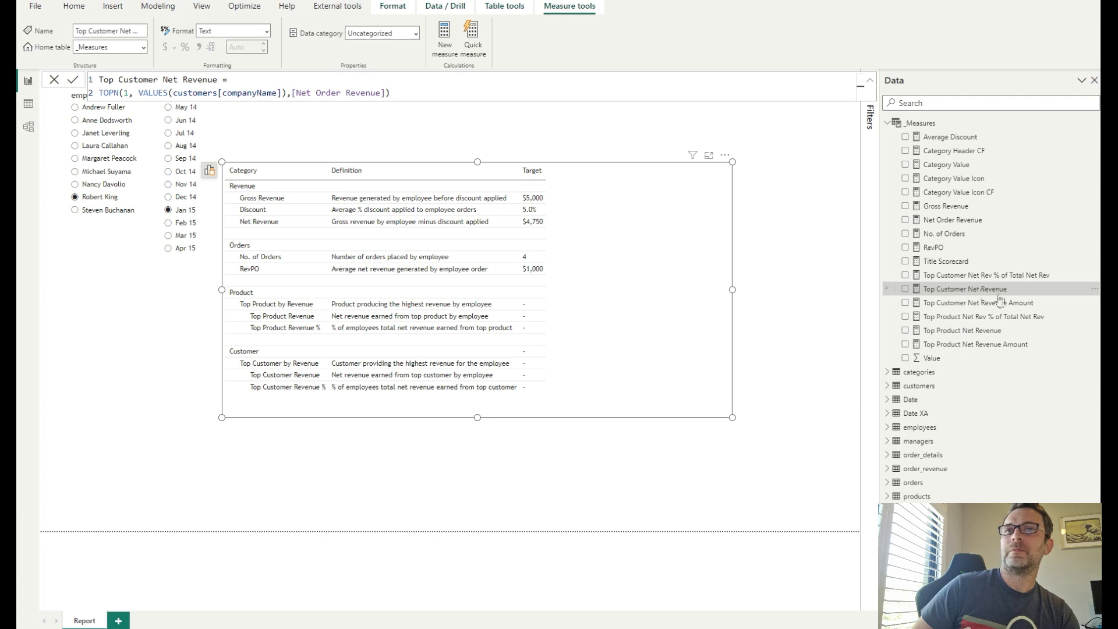
click(1020, 304)
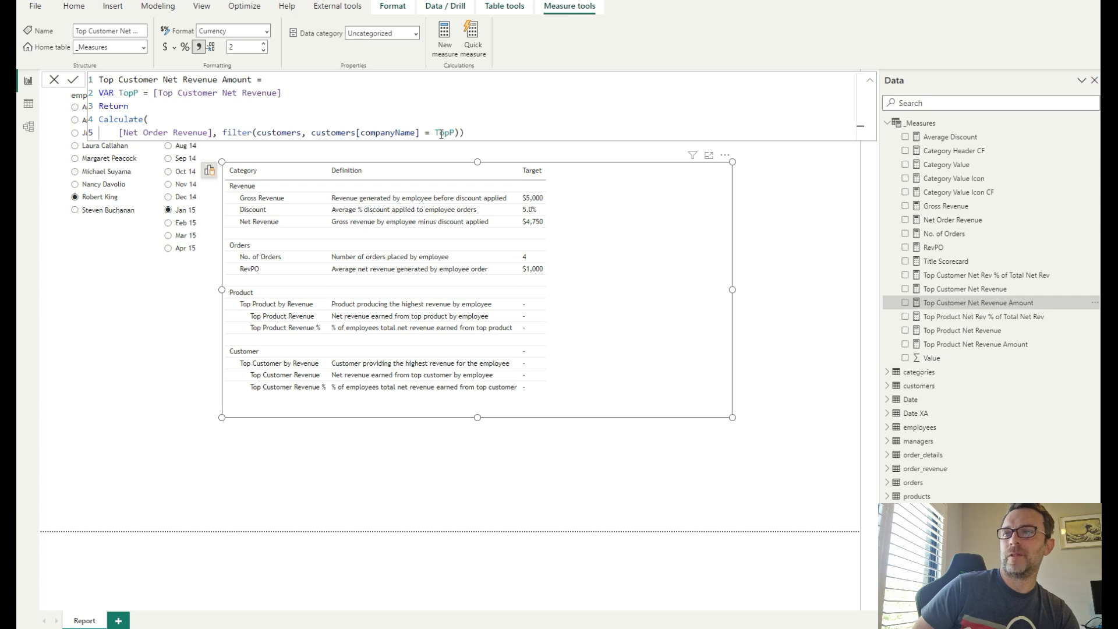
click(980, 277)
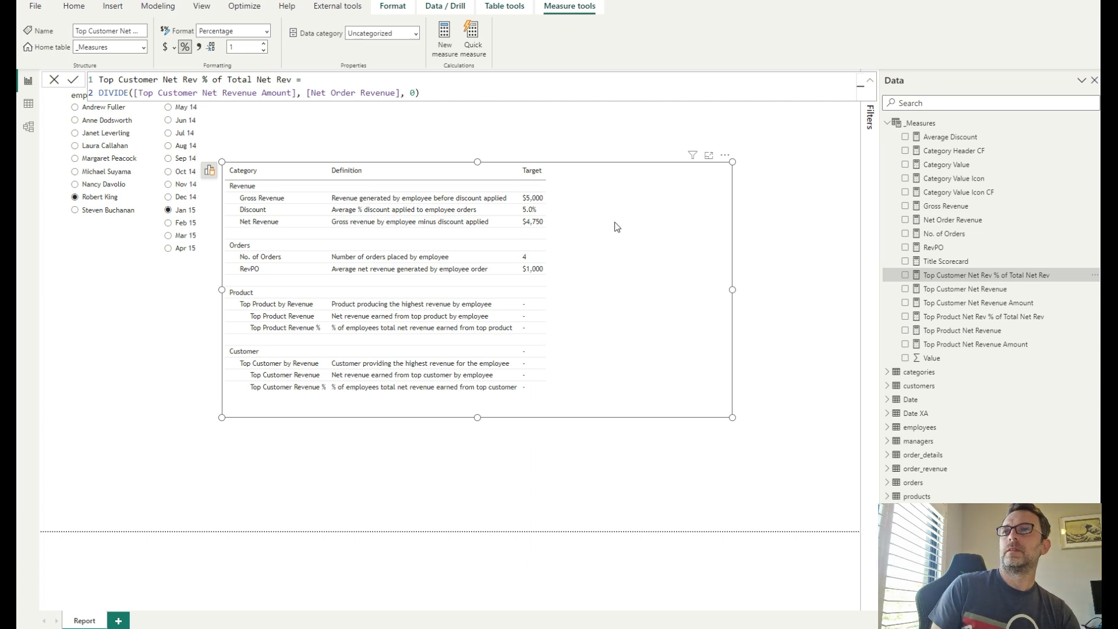
click(776, 217)
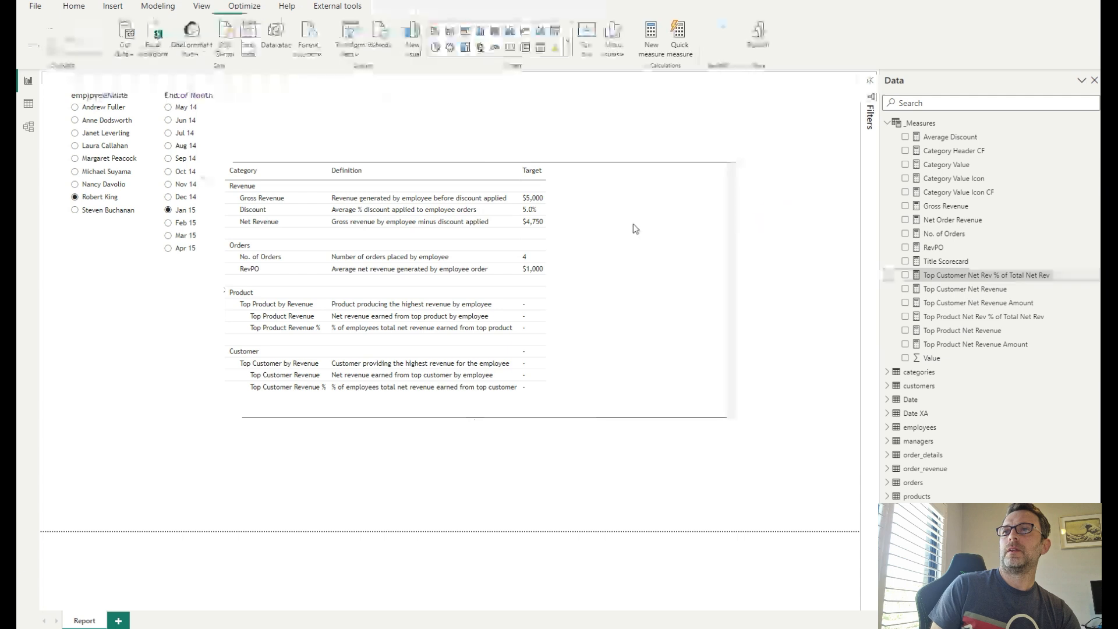
- Move the scorecard table visual up to the top of the report page
click(621, 173)
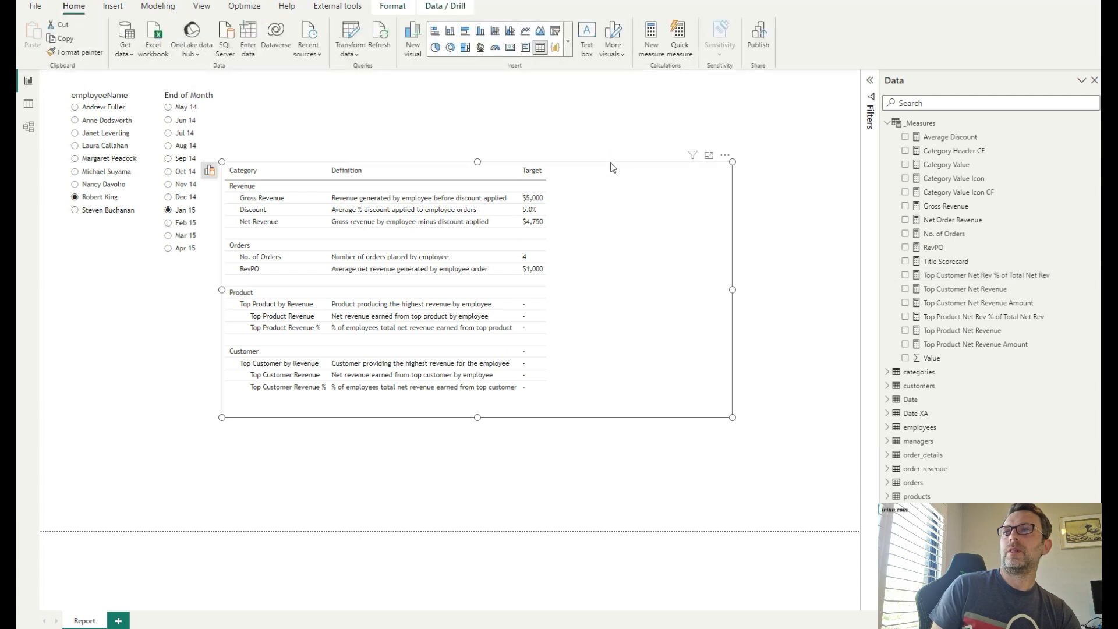
drag(609, 168, 624, 87)
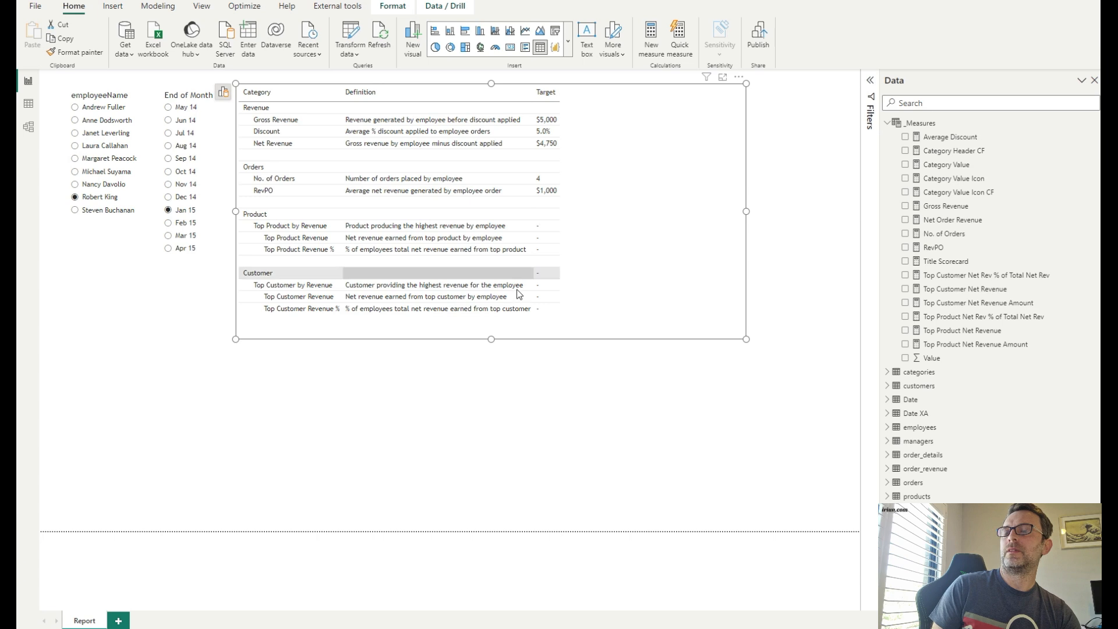
click(168, 429)
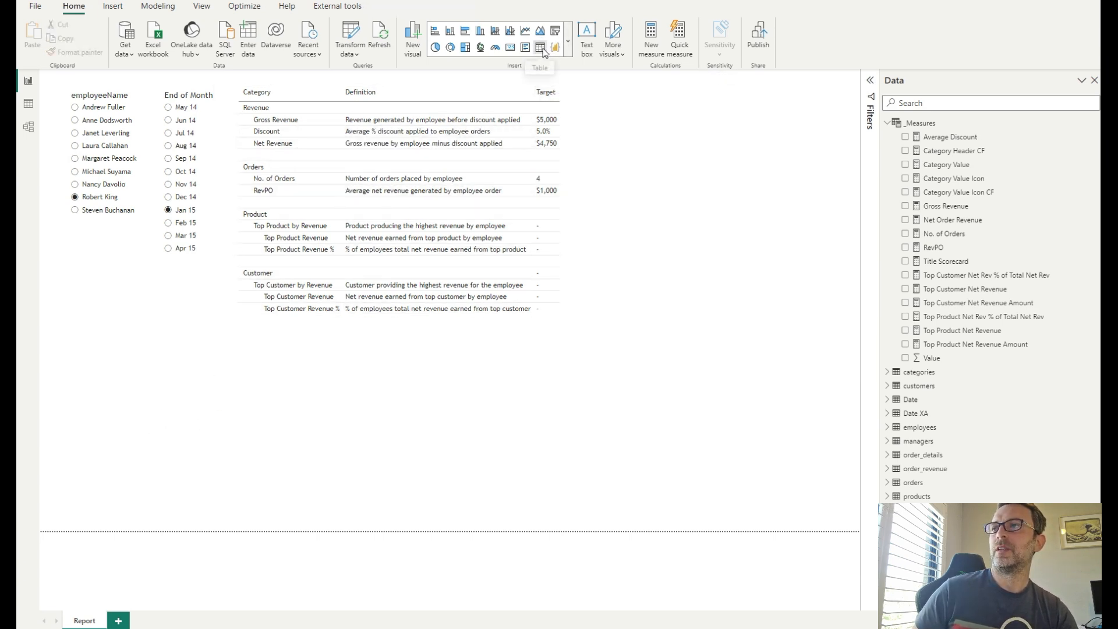
- Insert a new table visual and size it across the lower part of the page
click(543, 52)
drag(766, 150, 140, 311)
drag(157, 274, 837, 366)
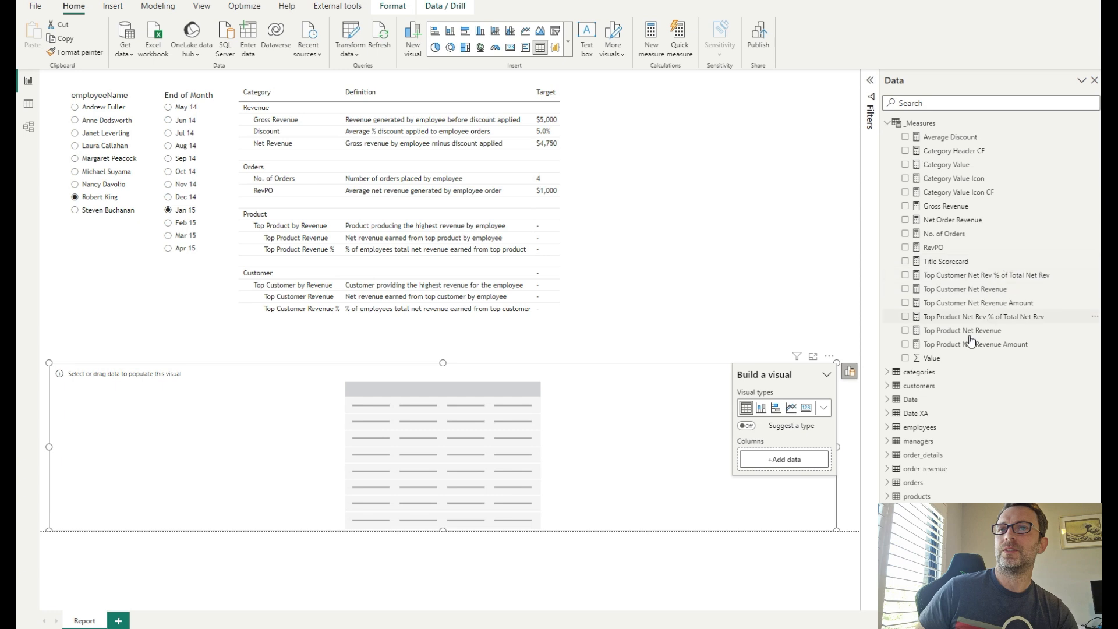
- Search the data fields for employ and add employeeName from the employees table to the new table
click(942, 103)
text(employ)
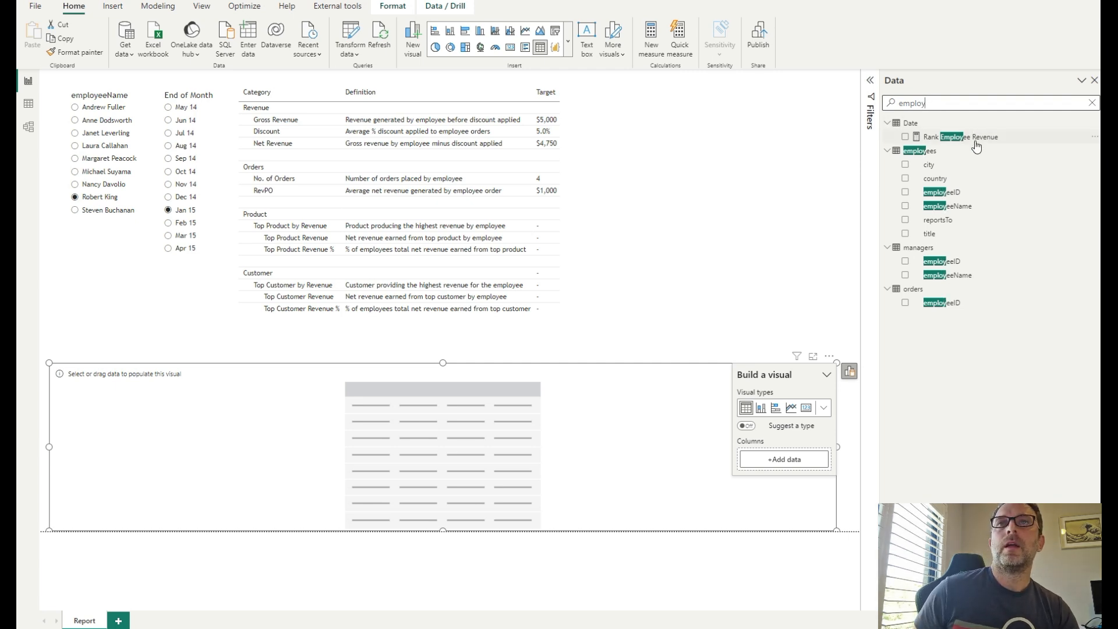
drag(958, 207, 783, 460)
click(1091, 103)
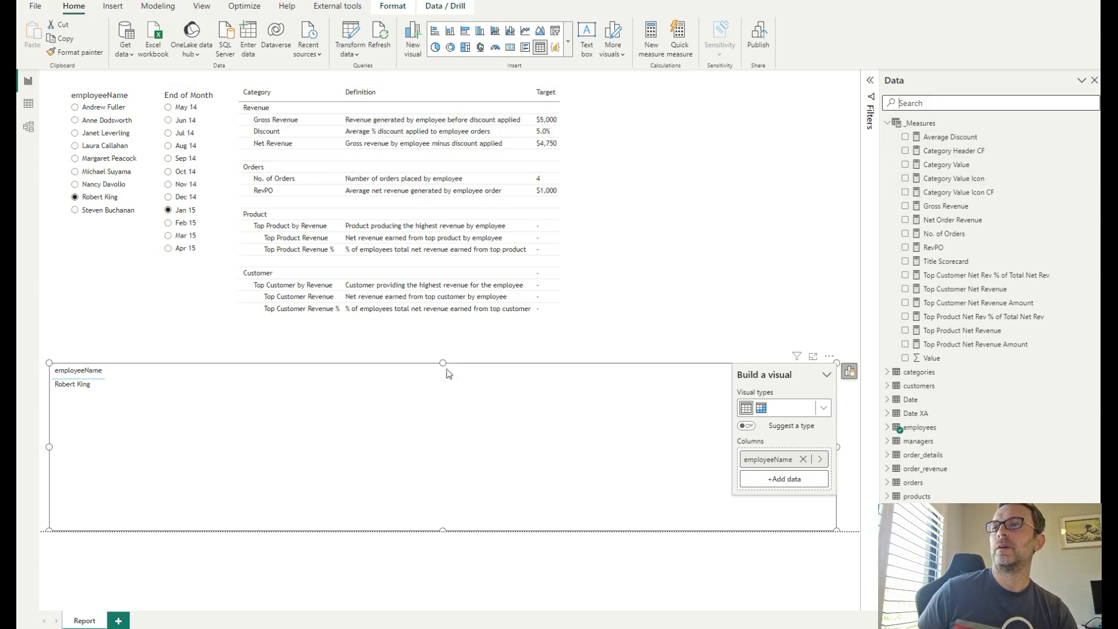
- Edit interactions so the employee slicer no longer filters the new table visual
click(124, 235)
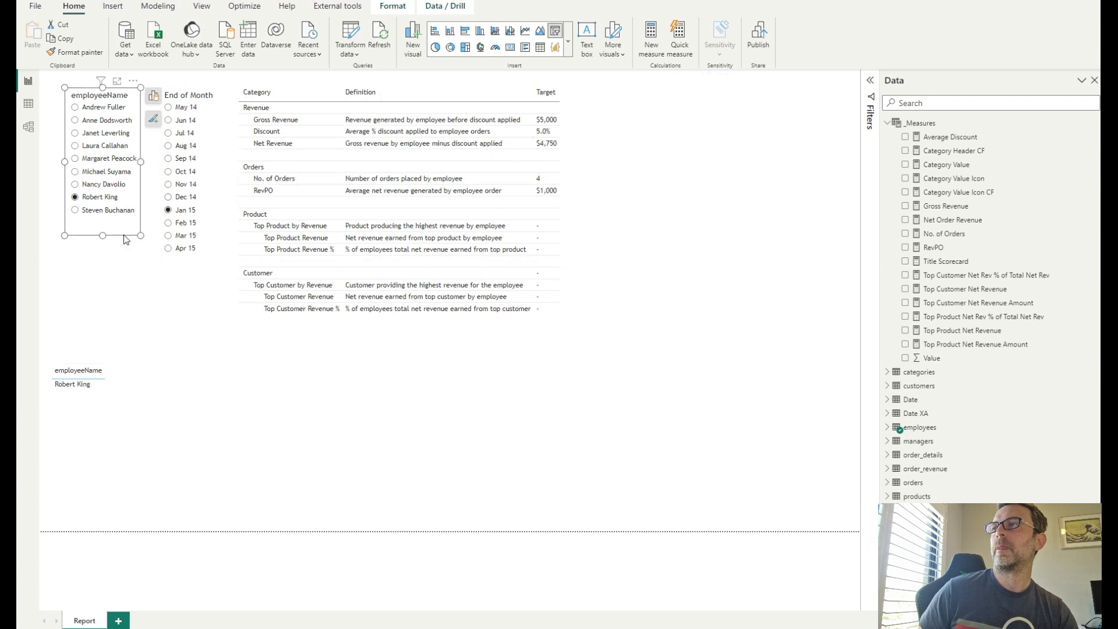
click(393, 7)
click(39, 36)
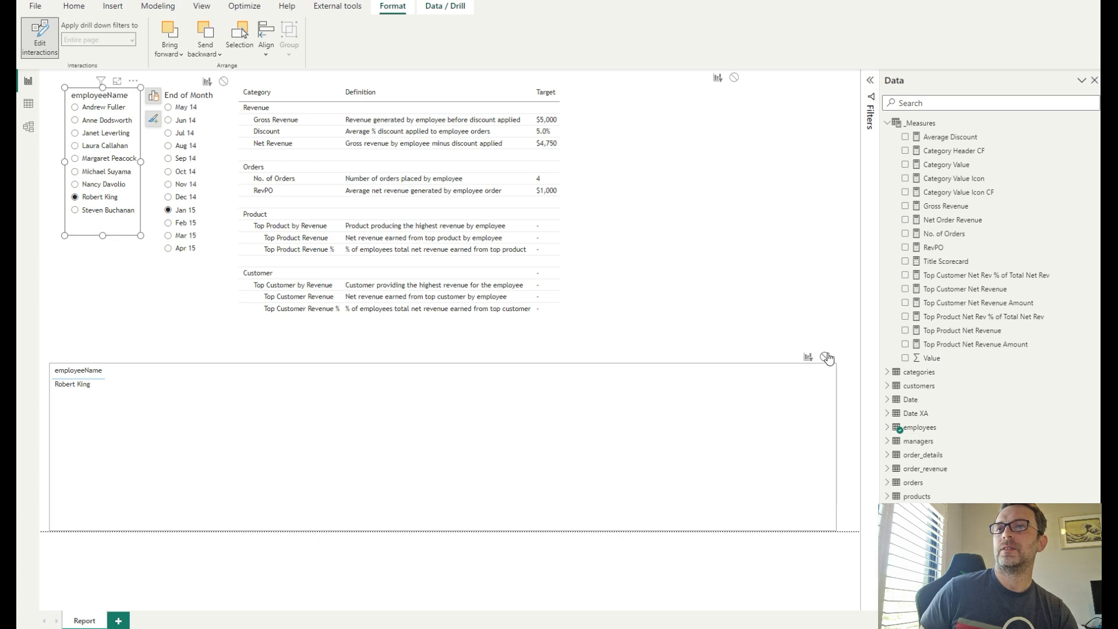
click(825, 357)
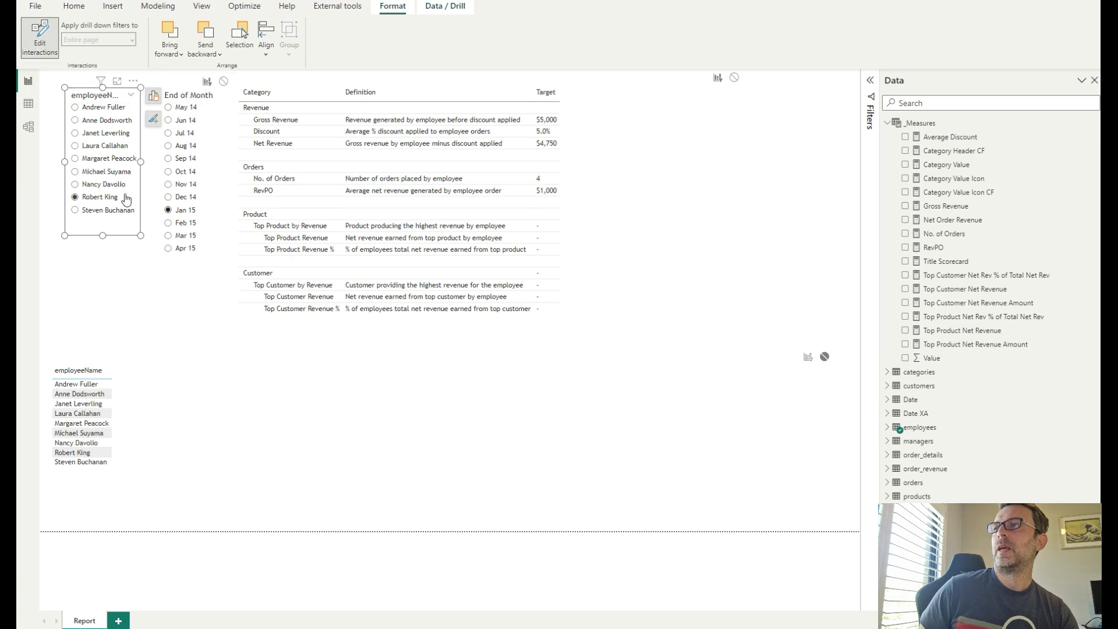
click(39, 37)
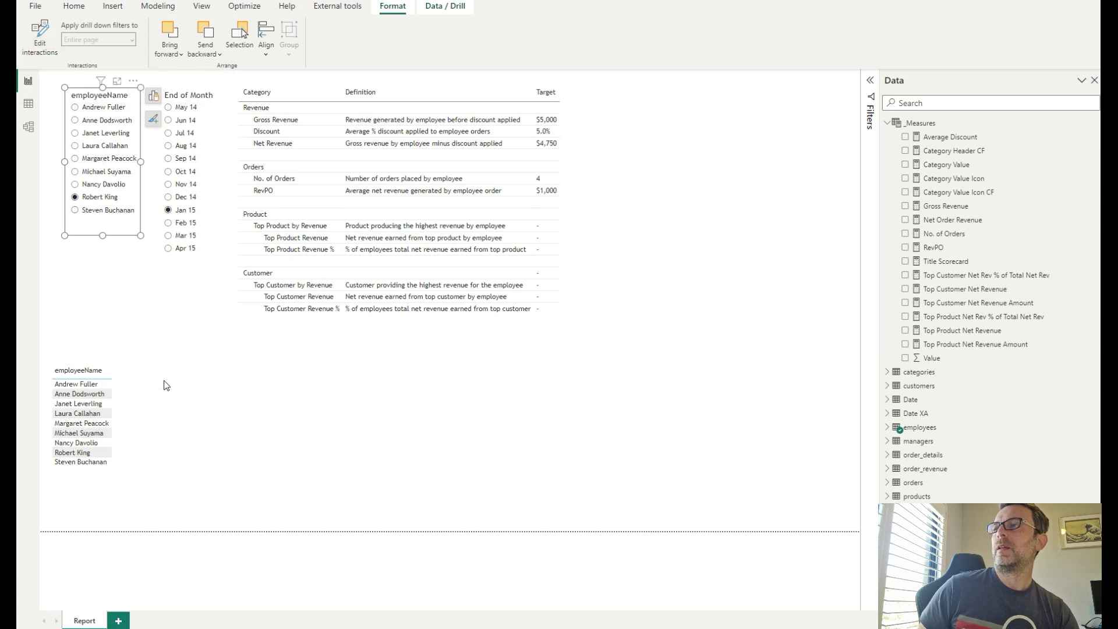
- Add Gross Revenue, Average Discount, Net Order Revenue, No. of Orders, RevPO and the three Top Product measures as table columns
click(166, 355)
click(175, 422)
drag(967, 205, 401, 463)
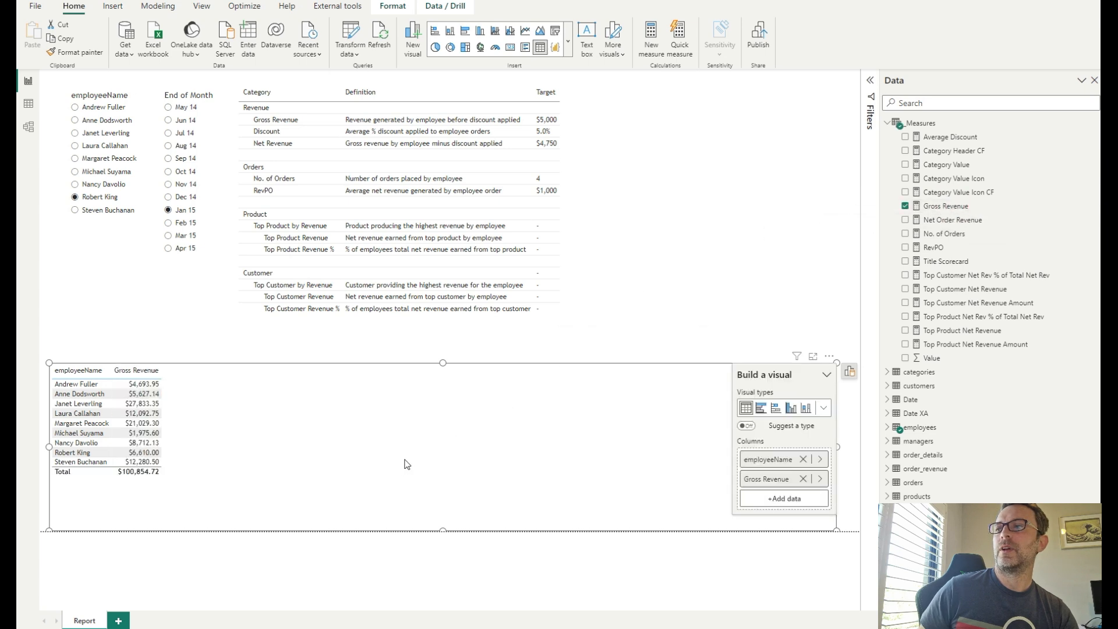
drag(947, 135, 386, 440)
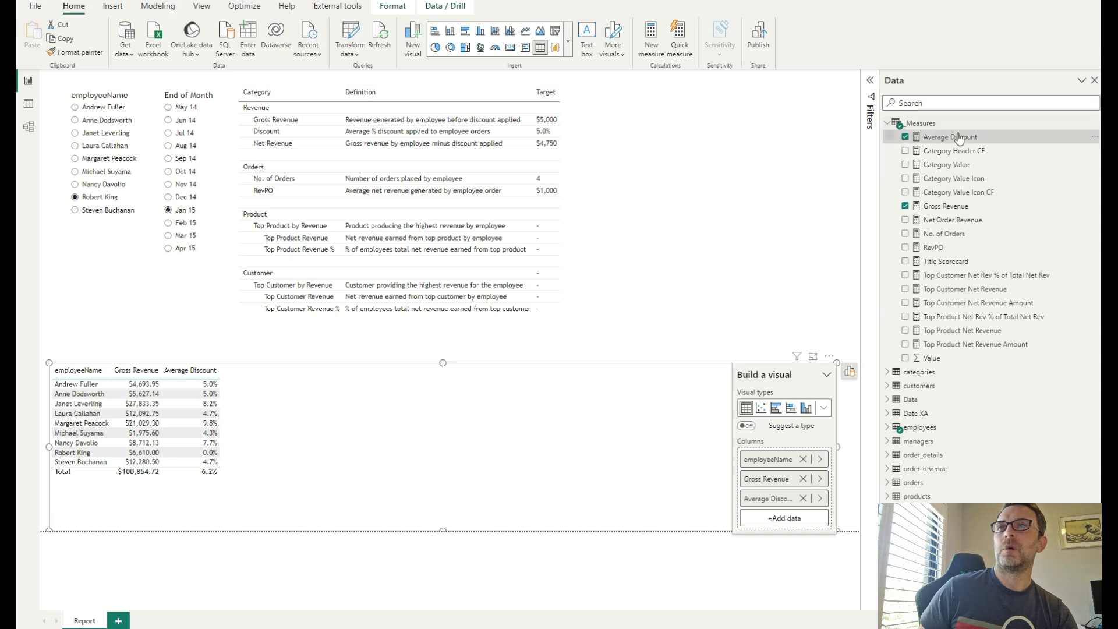
drag(976, 222, 384, 446)
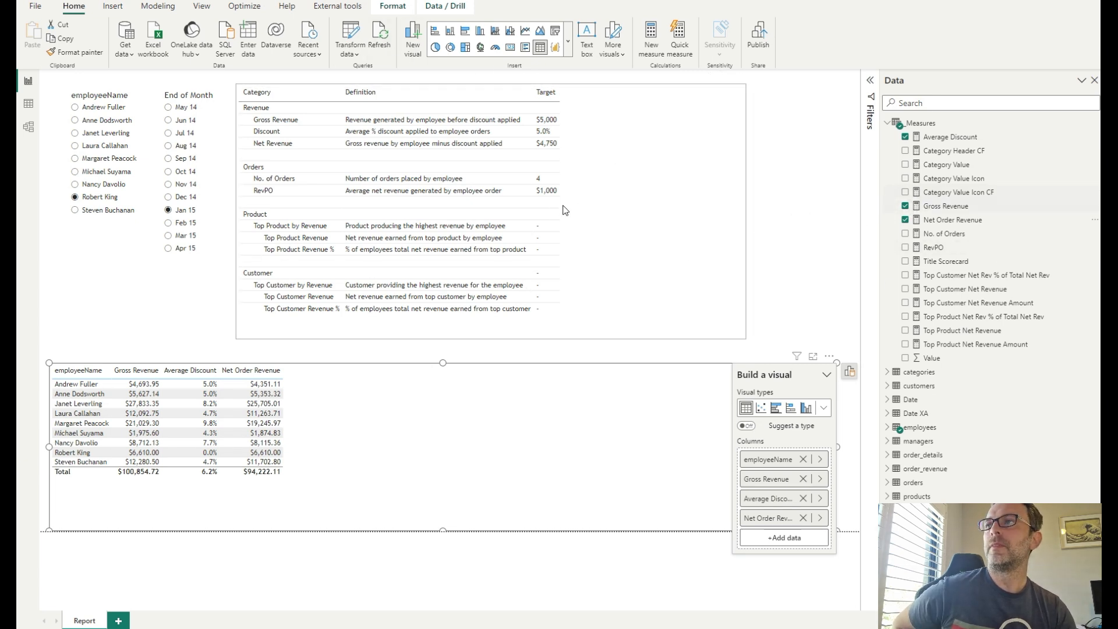
drag(943, 233, 460, 426)
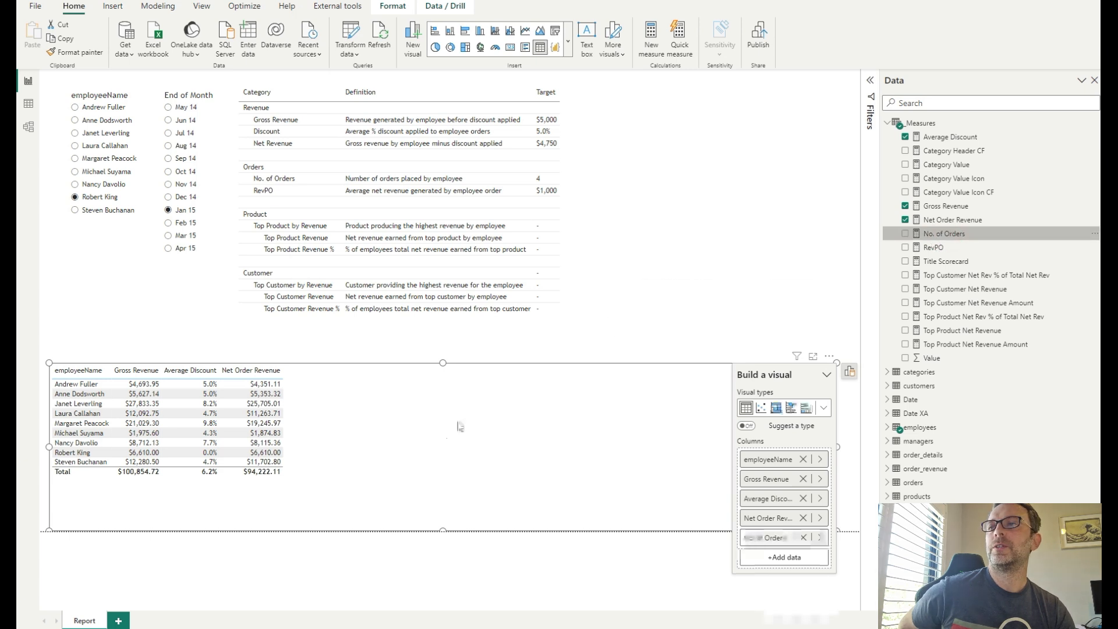
drag(943, 248, 519, 449)
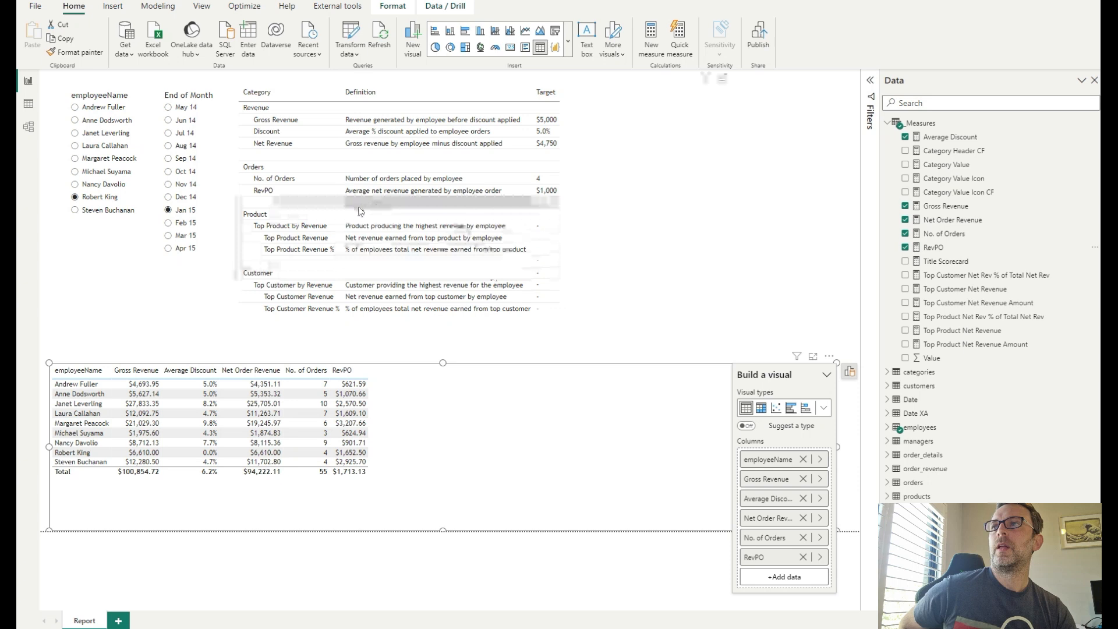
drag(993, 330, 568, 434)
drag(986, 348, 574, 431)
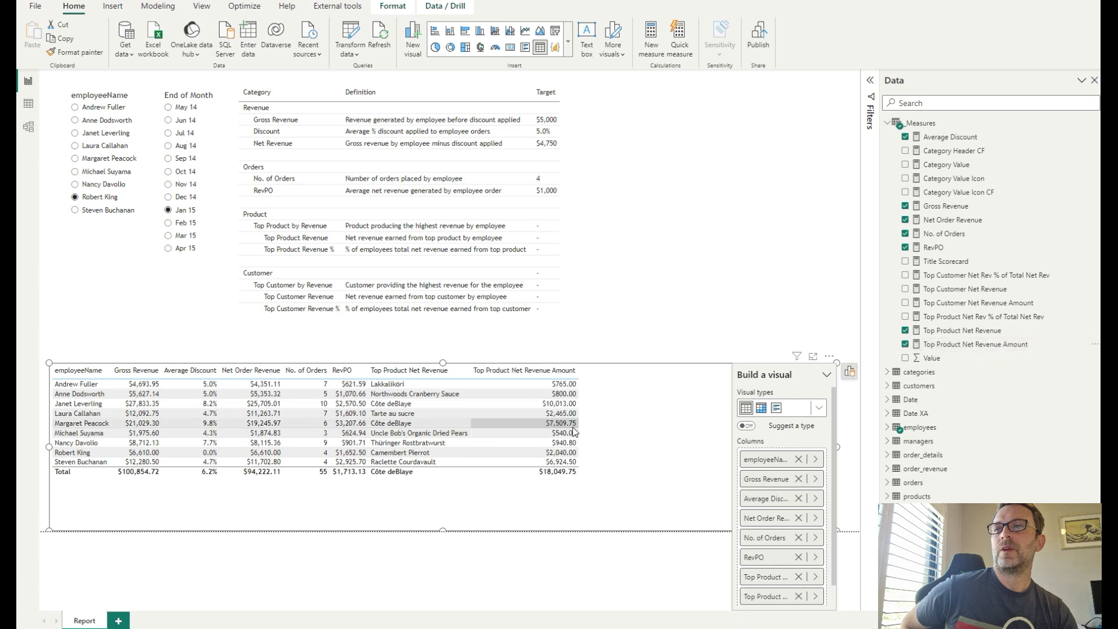
drag(1002, 318, 655, 445)
- Narrow several of the new table's columns so their headers wrap
drag(703, 374, 516, 383)
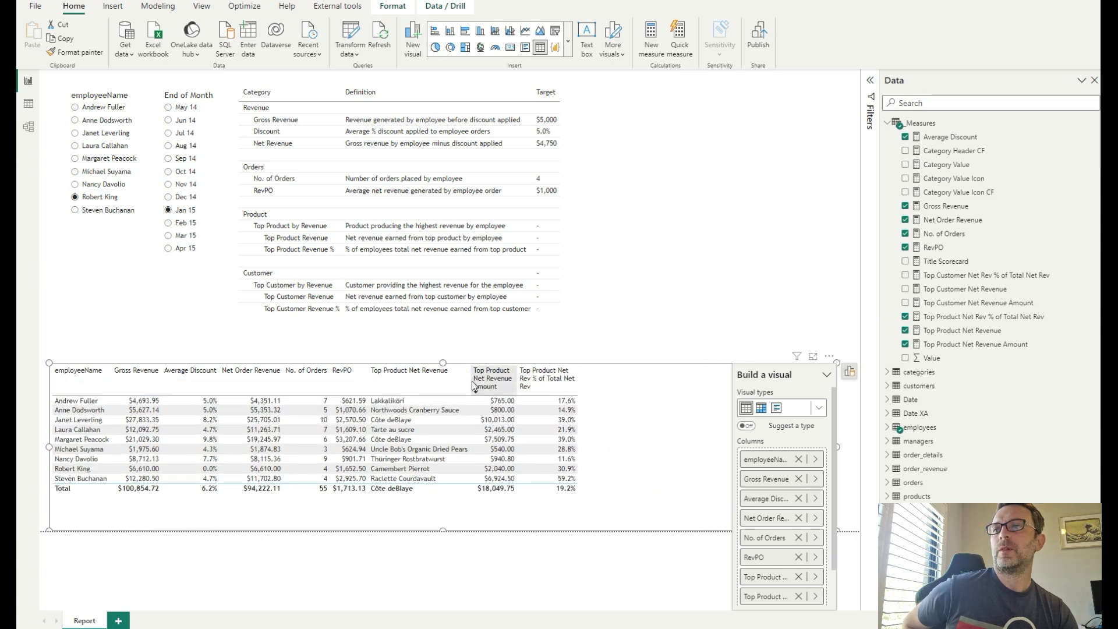
drag(469, 377, 468, 377)
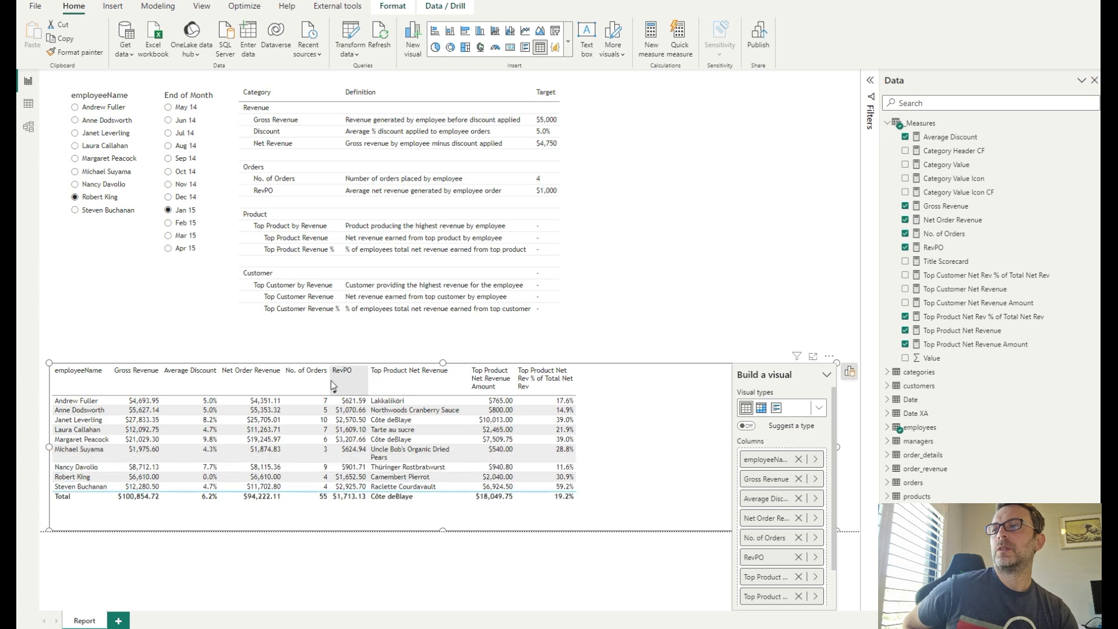
drag(328, 376, 313, 377)
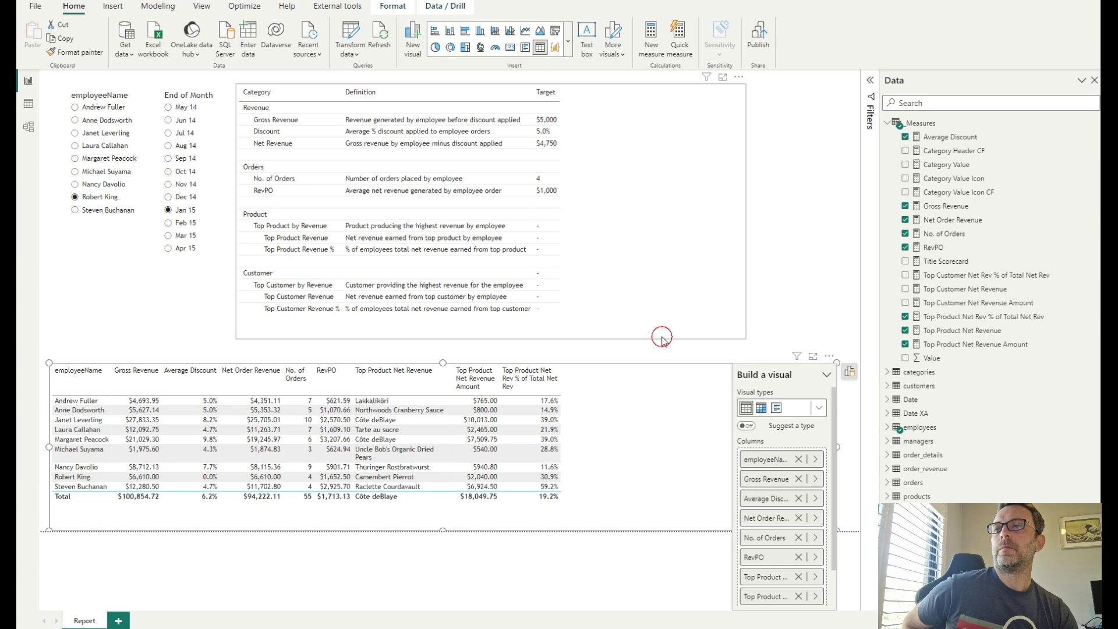
click(664, 334)
- Add the three Top Customer measures to the table and narrow their columns to fit
click(602, 396)
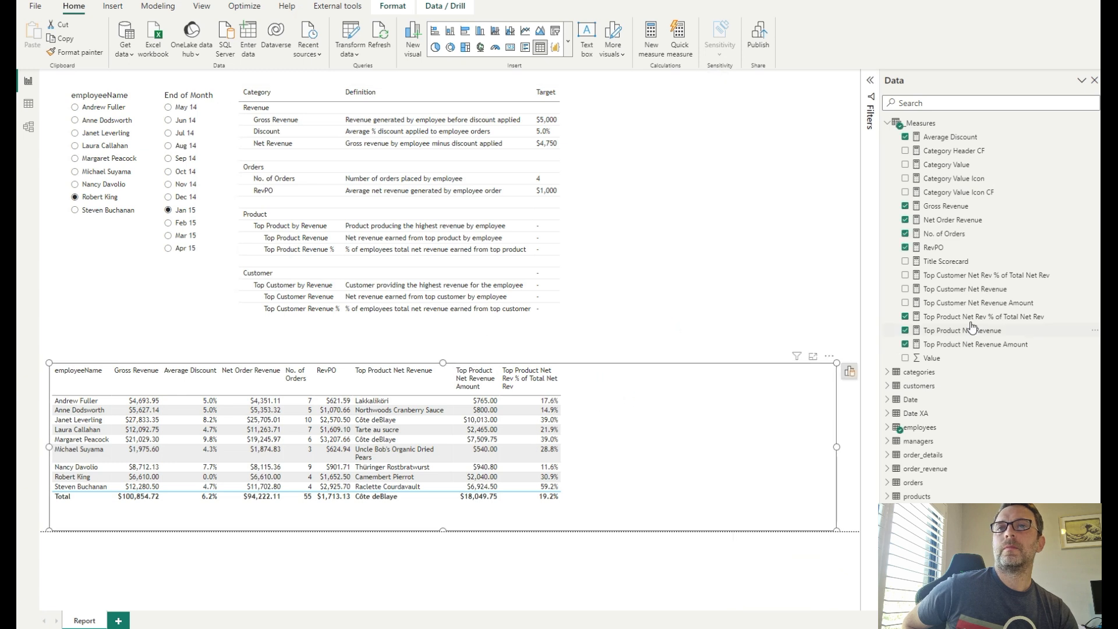
click(997, 289)
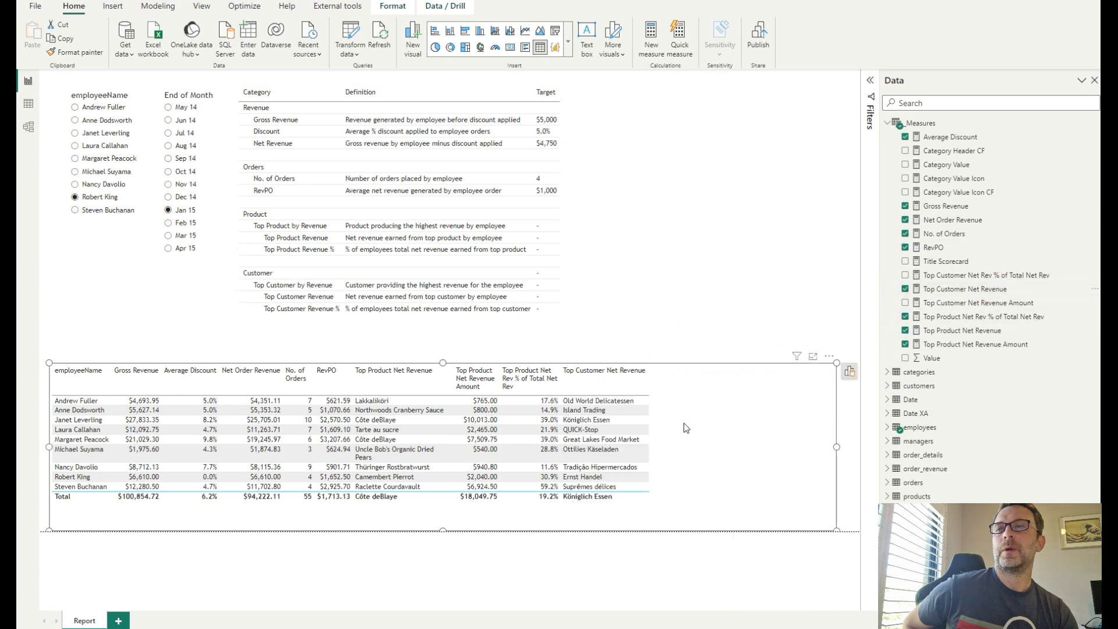
drag(1005, 304, 716, 439)
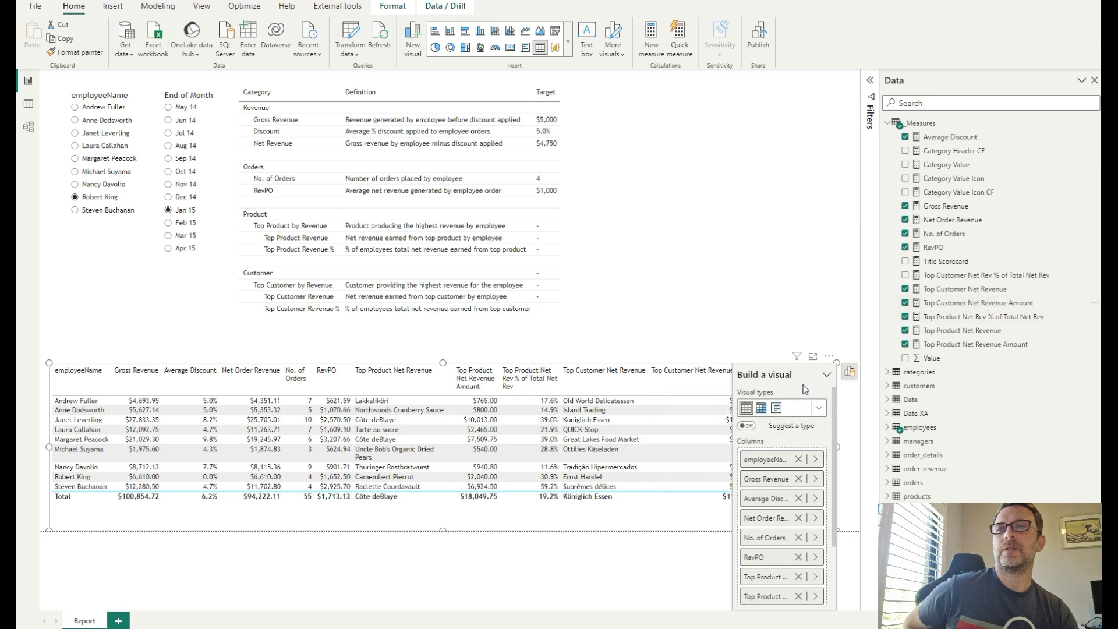
click(771, 324)
drag(761, 381, 641, 382)
click(775, 406)
drag(1008, 276, 766, 441)
click(745, 336)
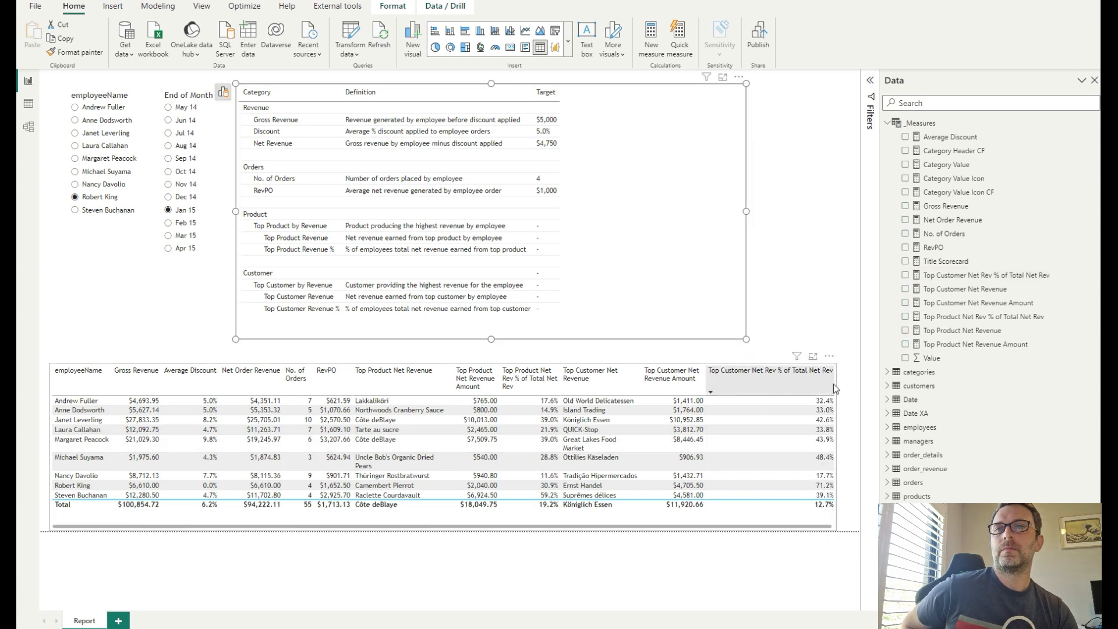
drag(834, 381, 798, 387)
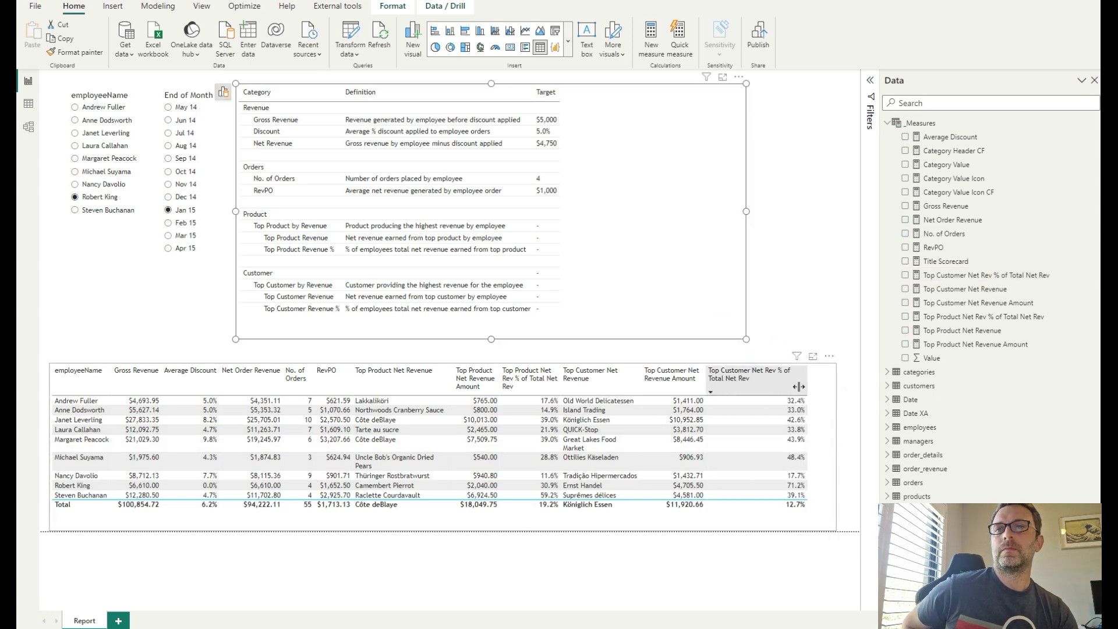
click(836, 304)
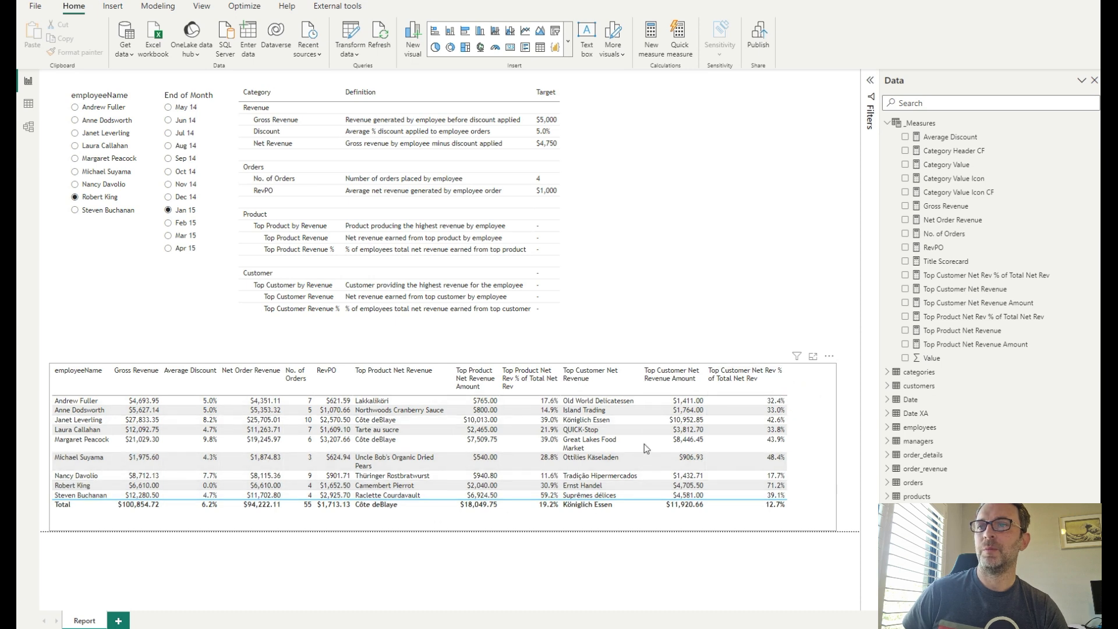
- Open the Category Value measure's DAX formula to examine it
click(358, 471)
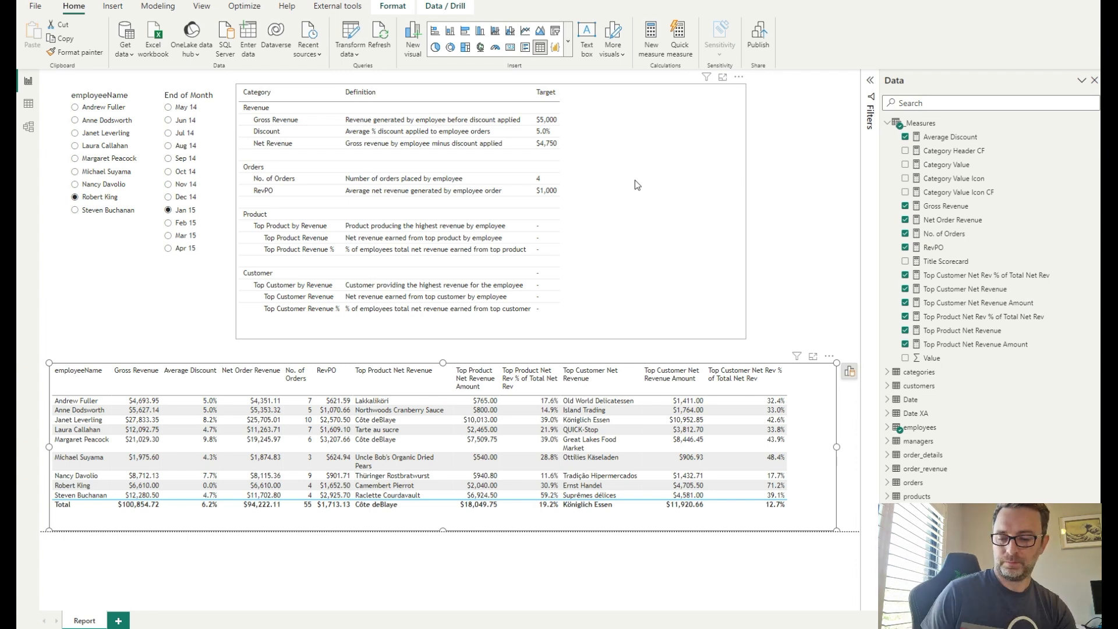
mouse_move(941, 170)
mouse_down()
mouse_move(600, 164)
mouse_move(961, 162)
mouse_move(948, 169)
mouse_up()
click(948, 169)
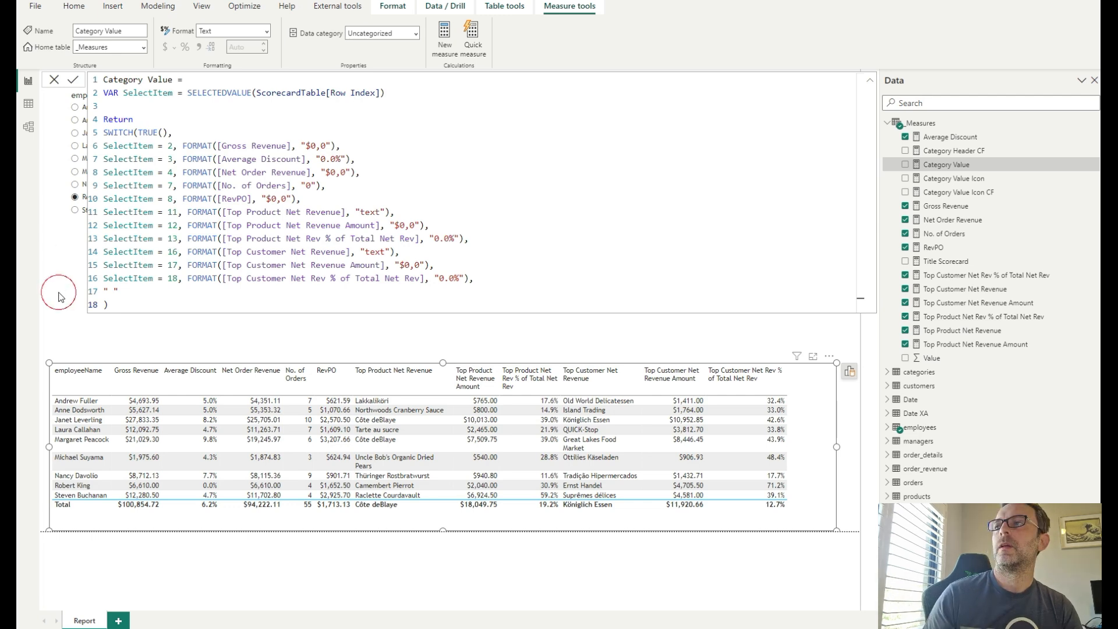
- Examine the Category Value measure alongside the scorecard table's Gross Revenue row
click(54, 80)
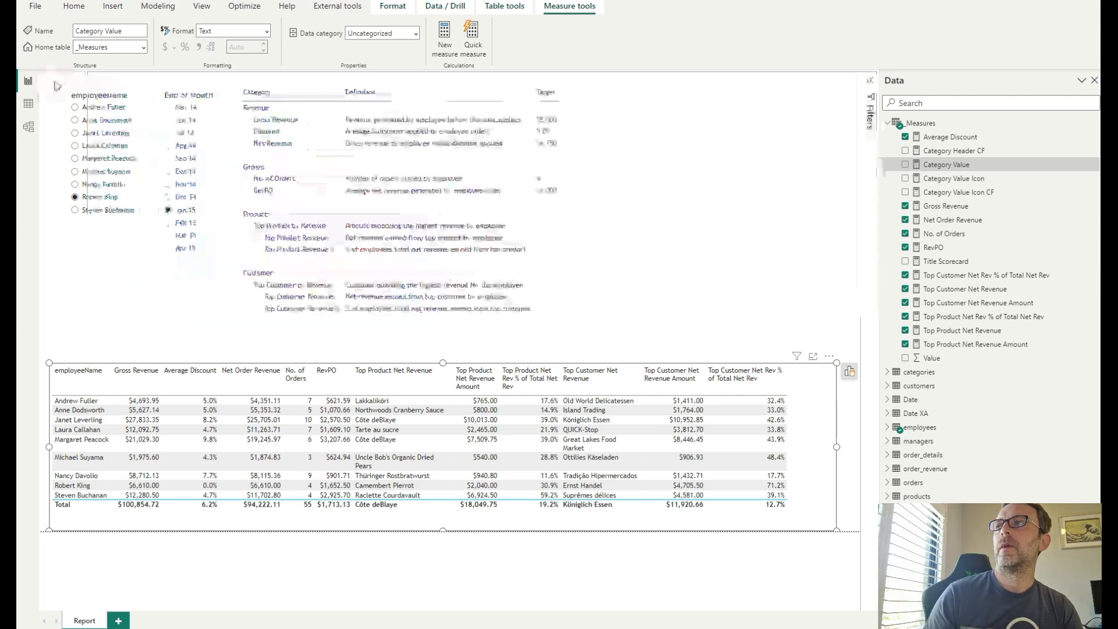
drag(242, 95, 256, 95)
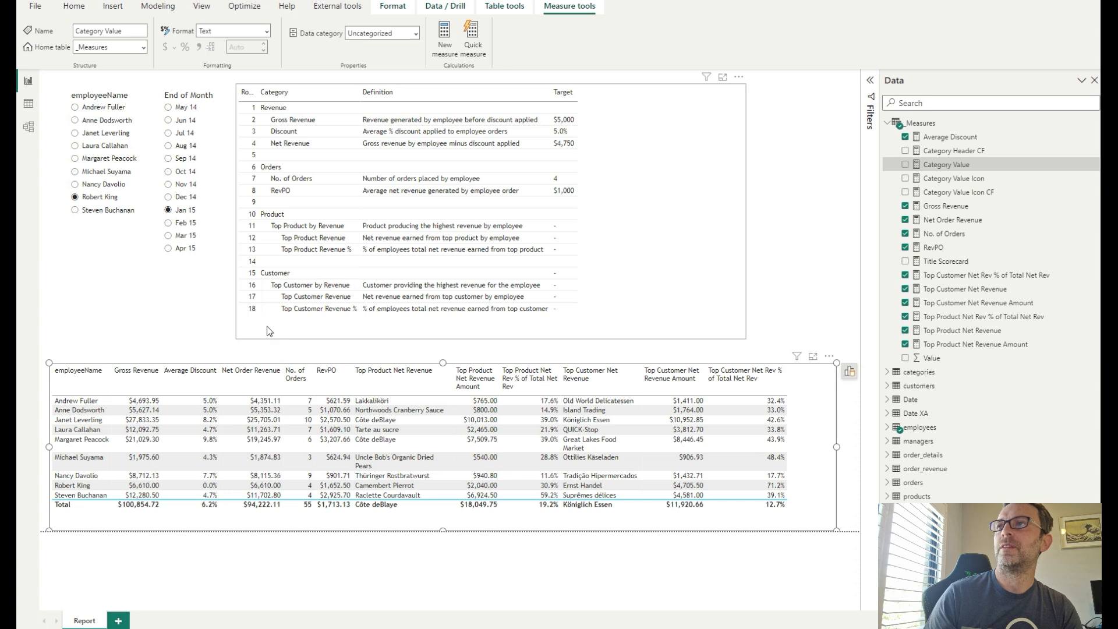
click(957, 166)
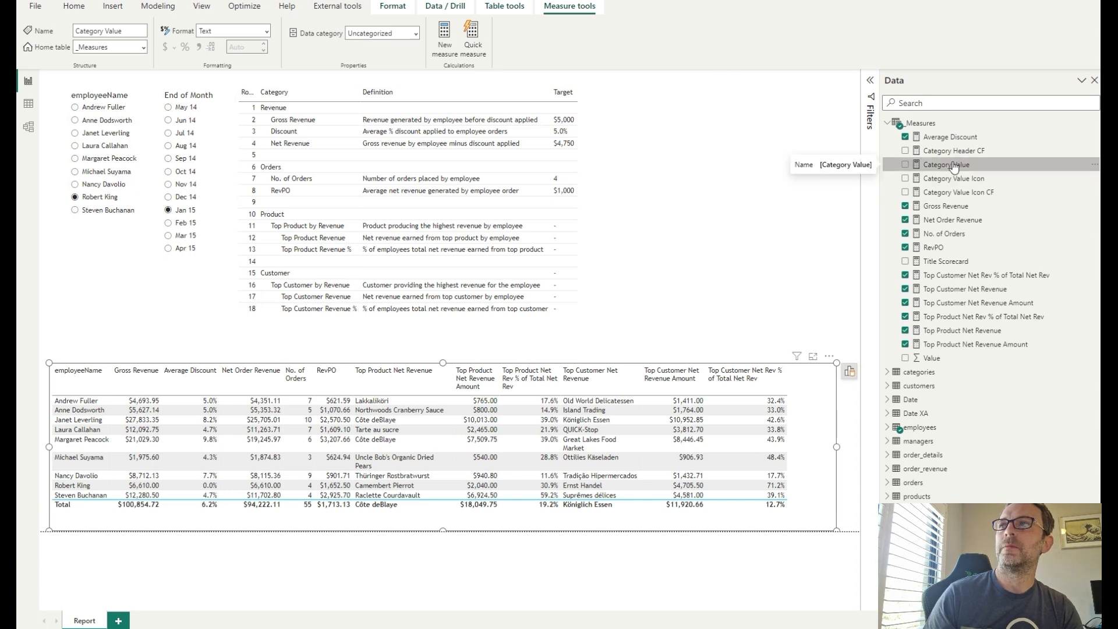
click(734, 197)
click(945, 166)
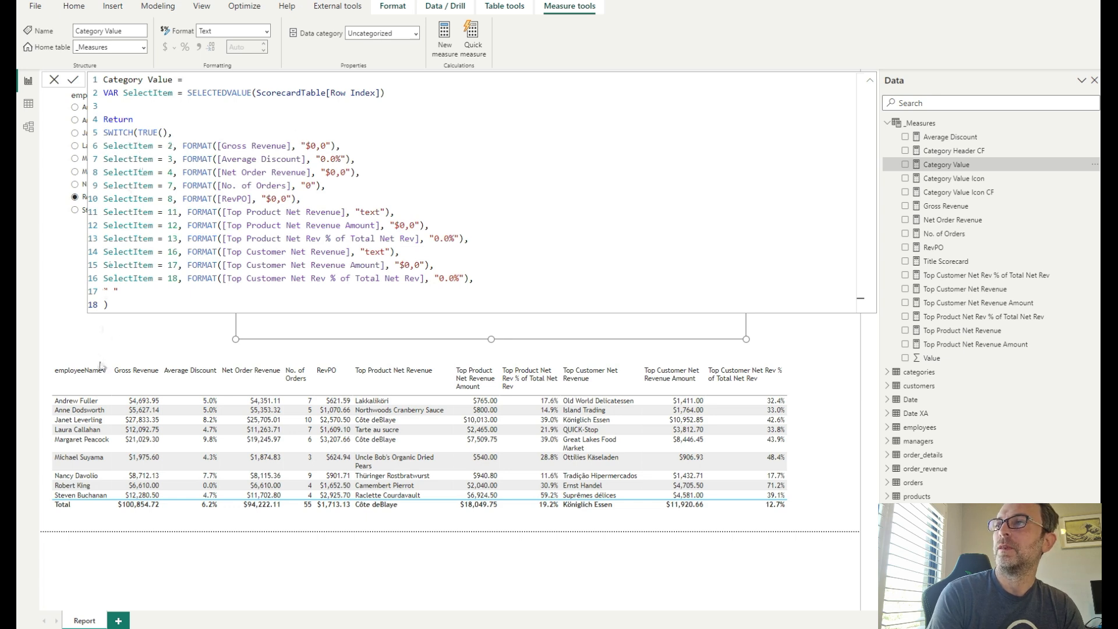
click(231, 344)
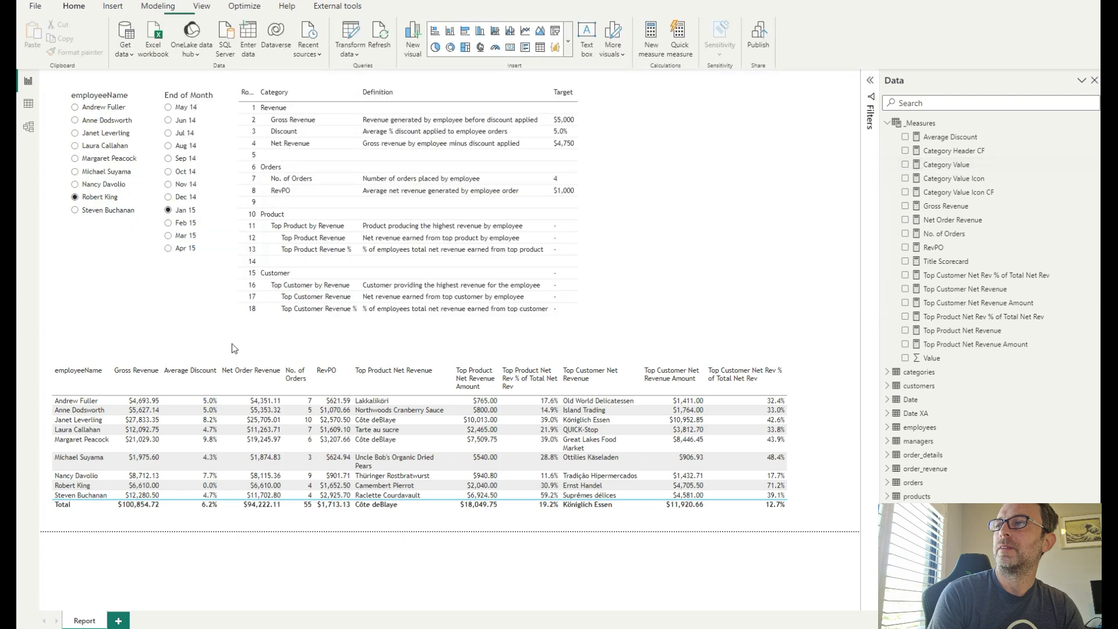
click(269, 124)
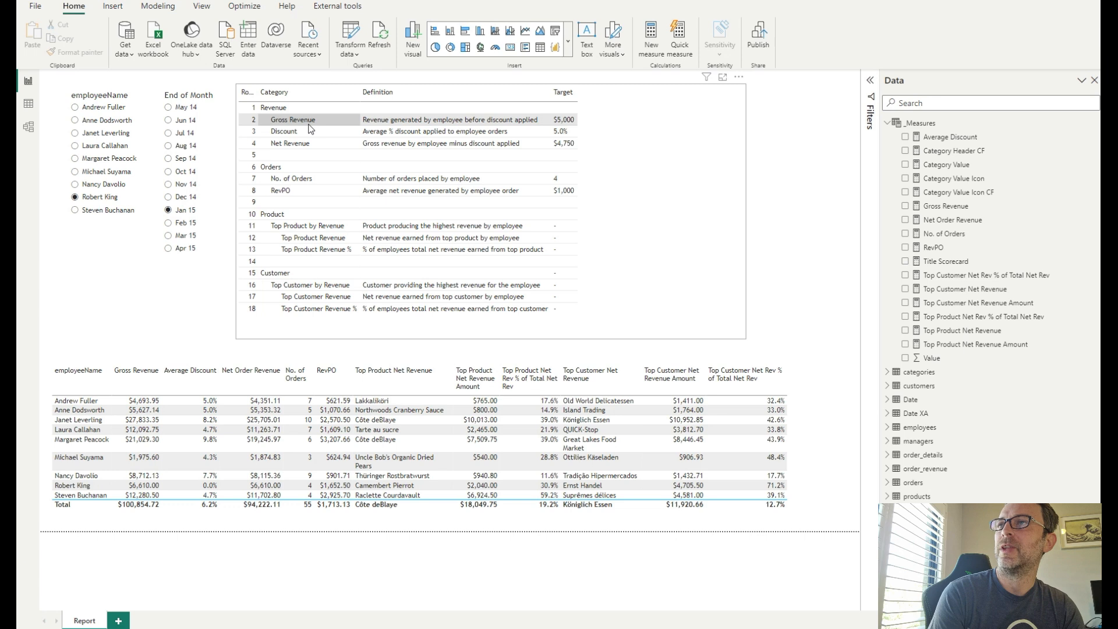
click(249, 123)
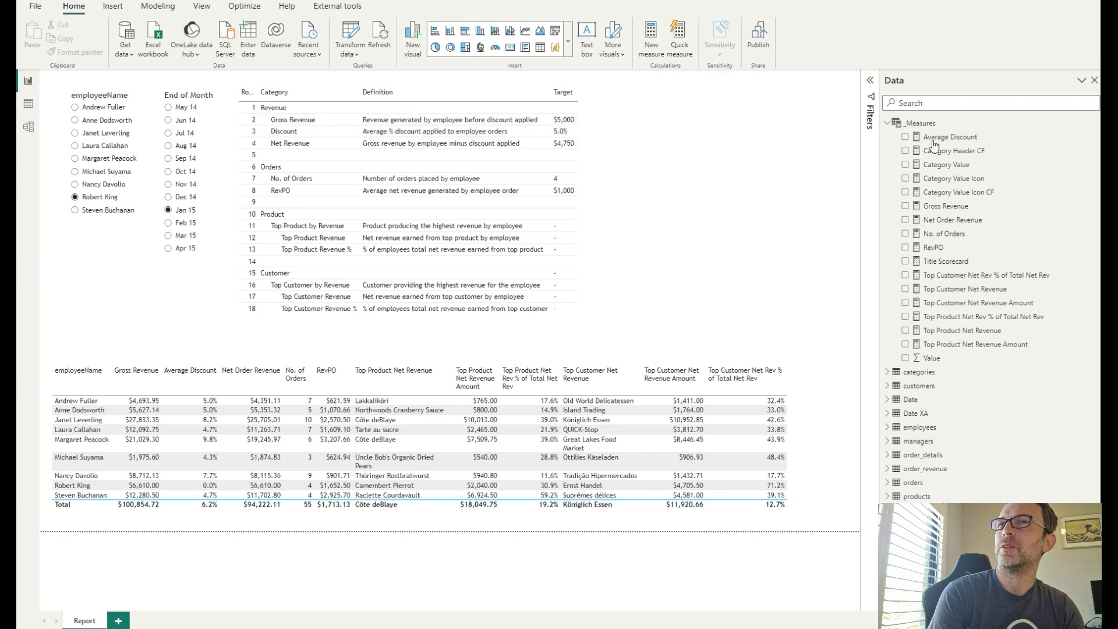
- Examine the FORMAT expressions, format strings and blank default result in the Category Value formula
click(954, 166)
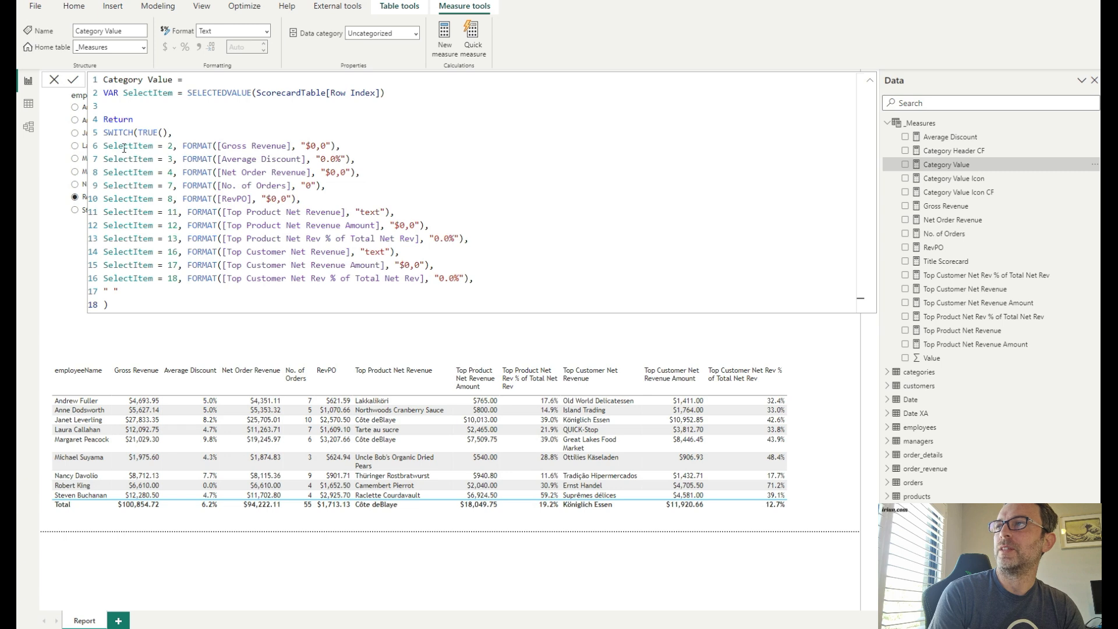
drag(182, 146, 336, 147)
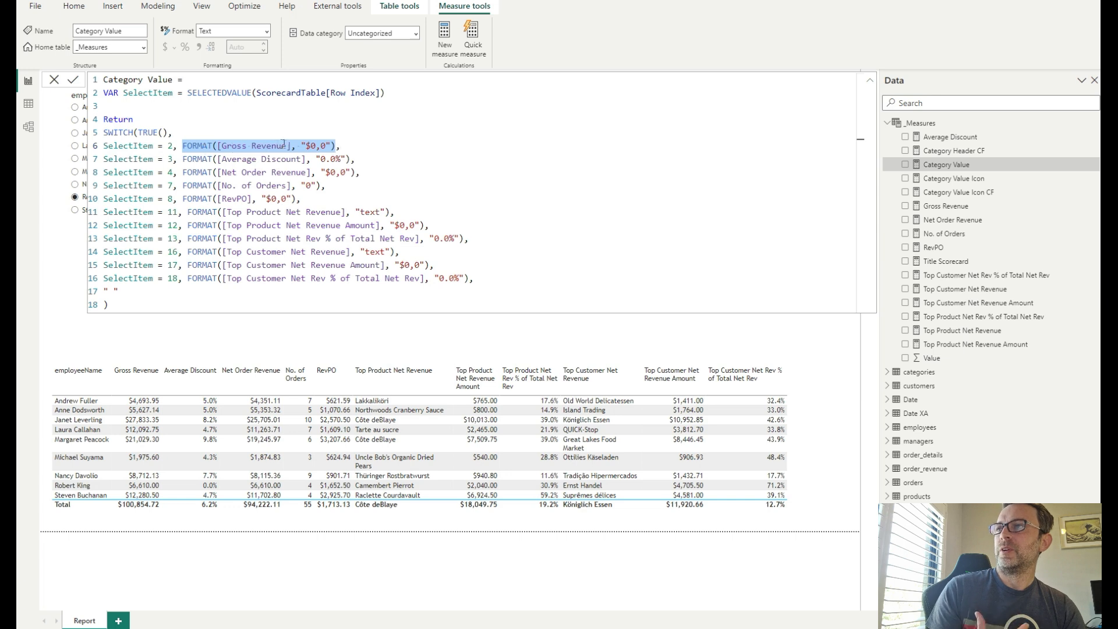
double_click(205, 147)
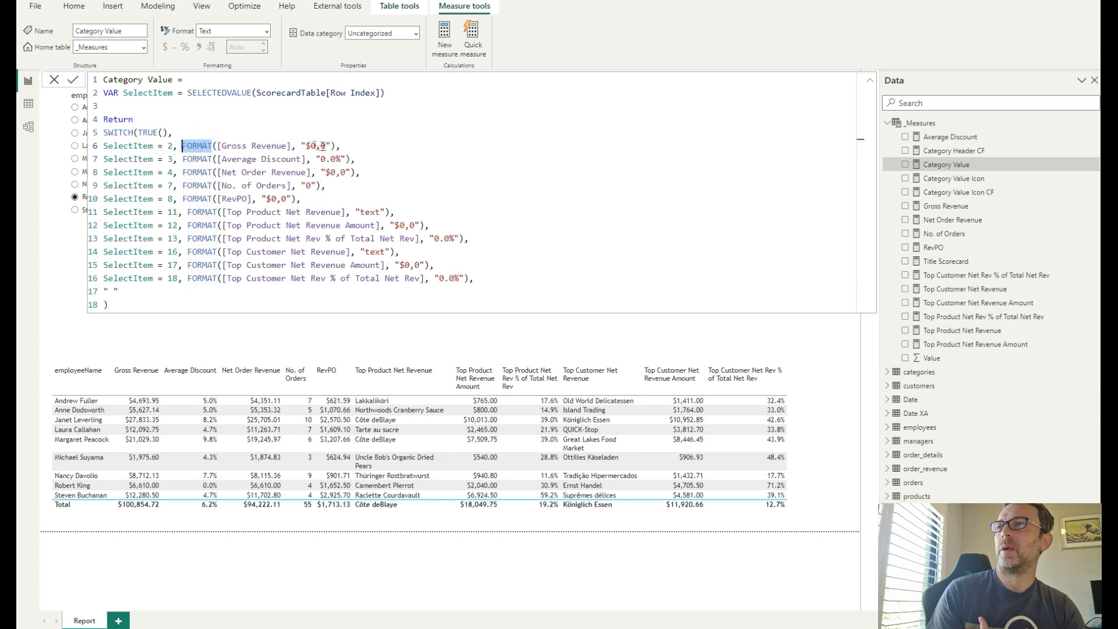
drag(331, 146, 300, 146)
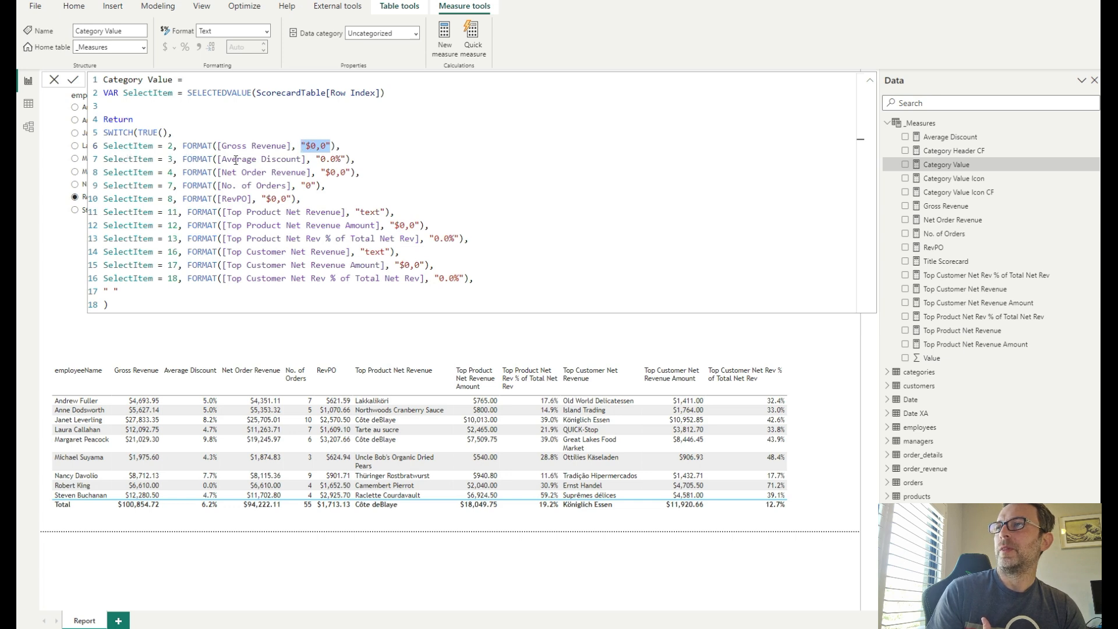
click(332, 160)
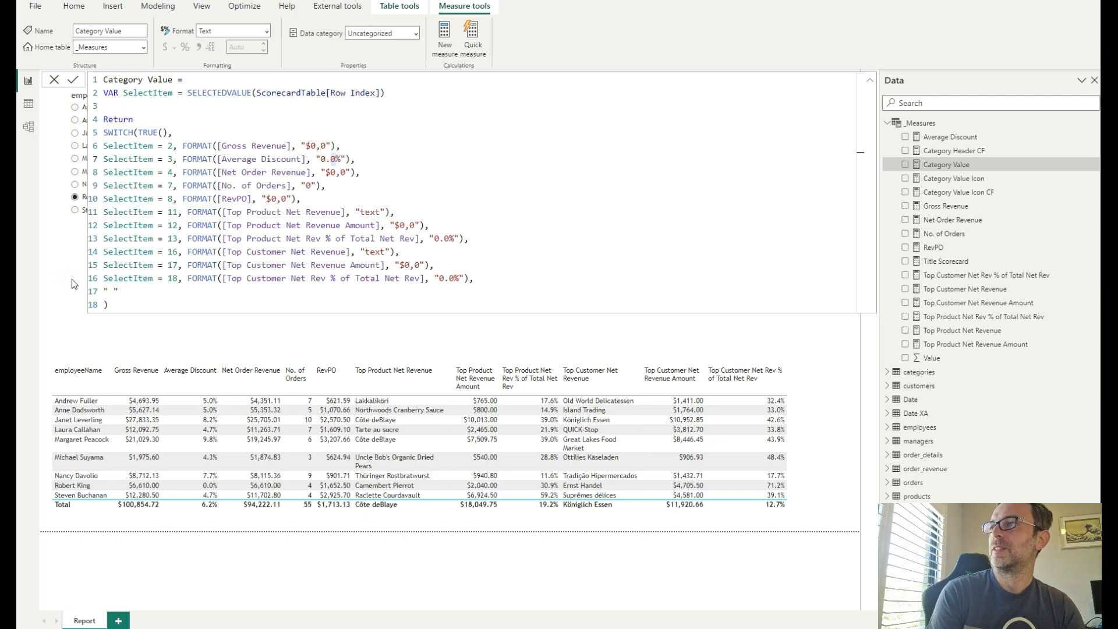
click(54, 80)
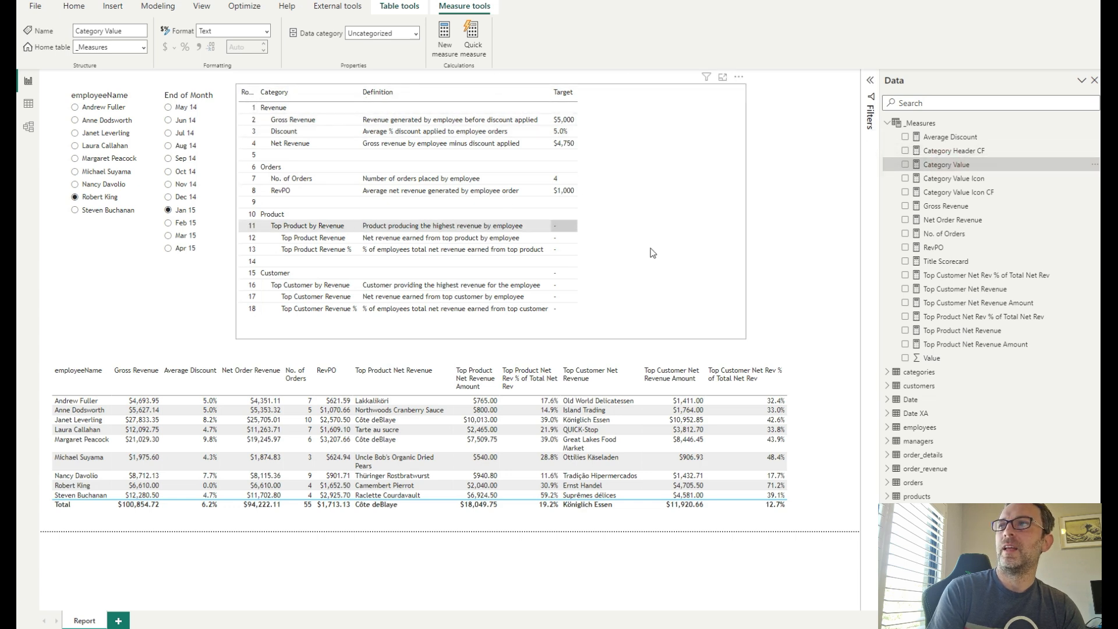
click(943, 166)
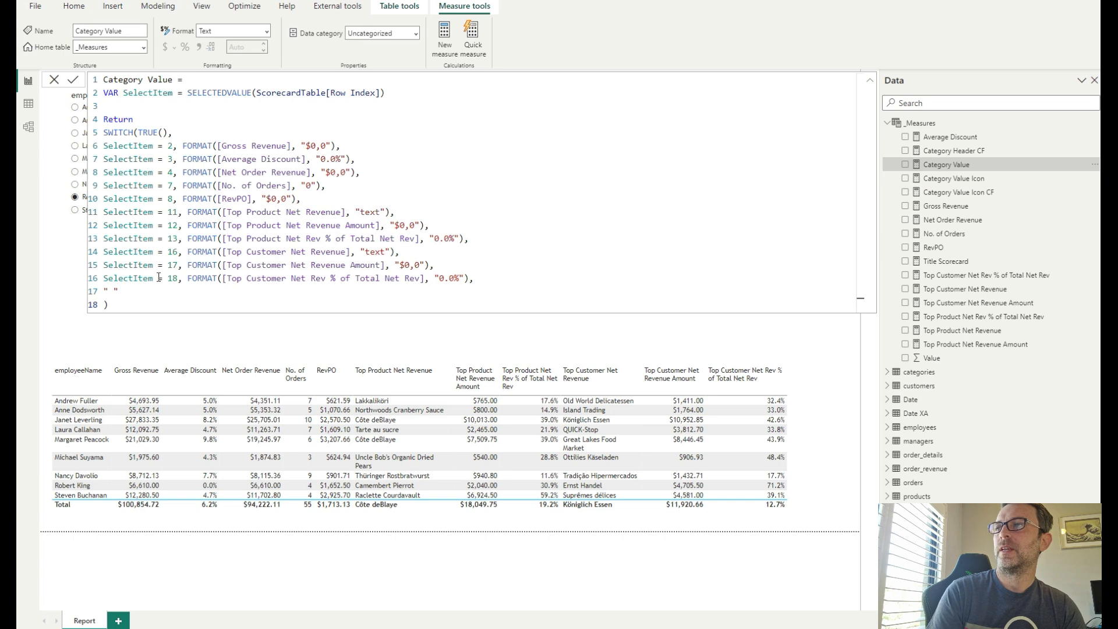
drag(118, 291, 105, 292)
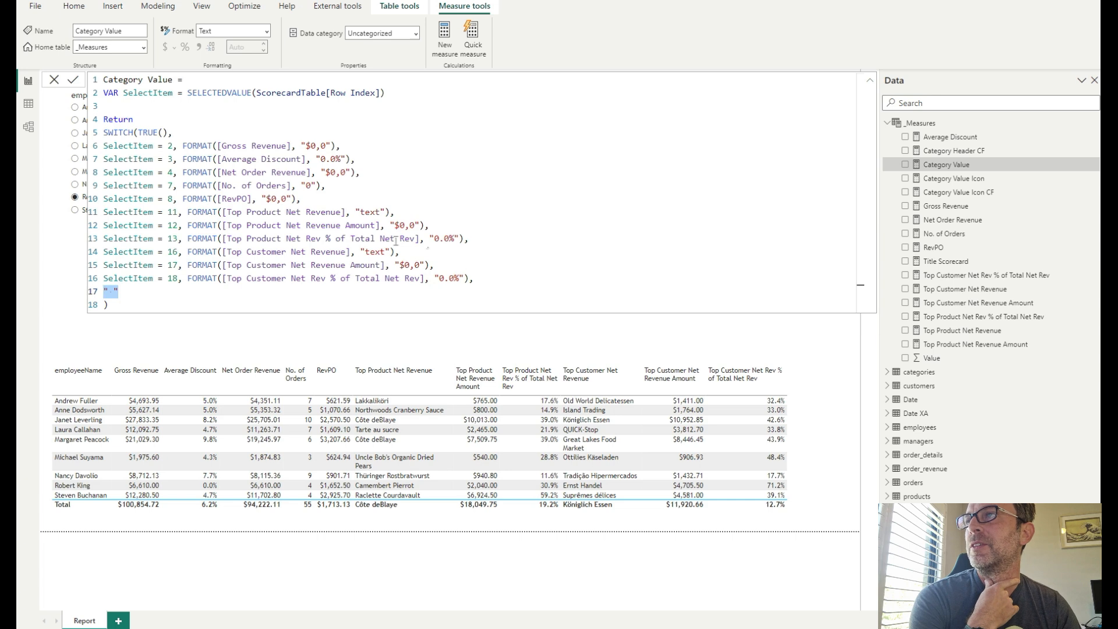
click(120, 304)
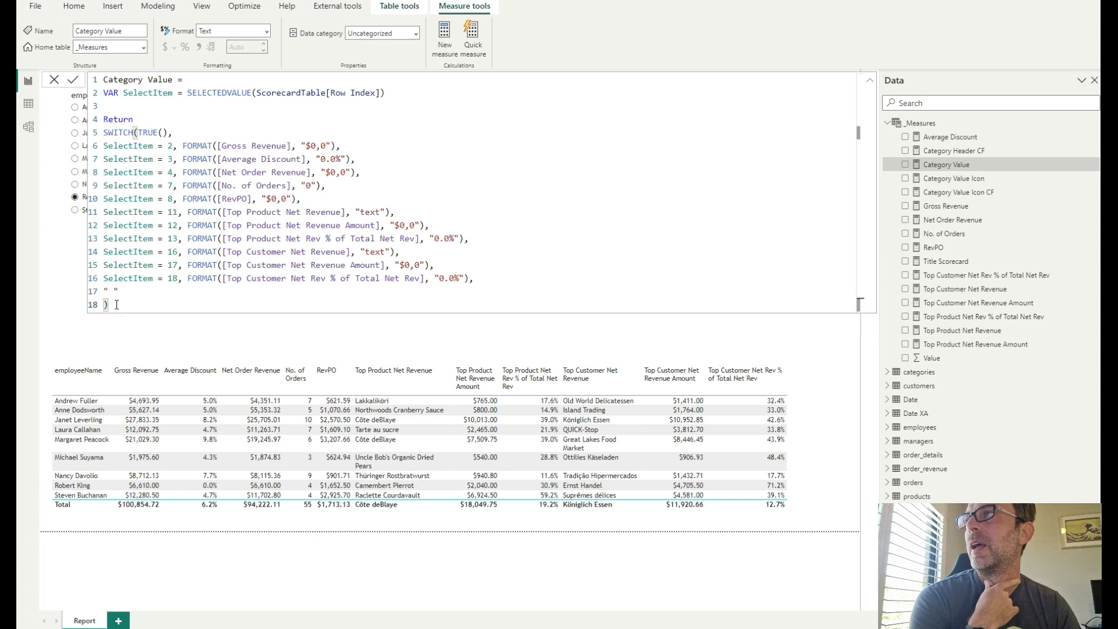
click(130, 315)
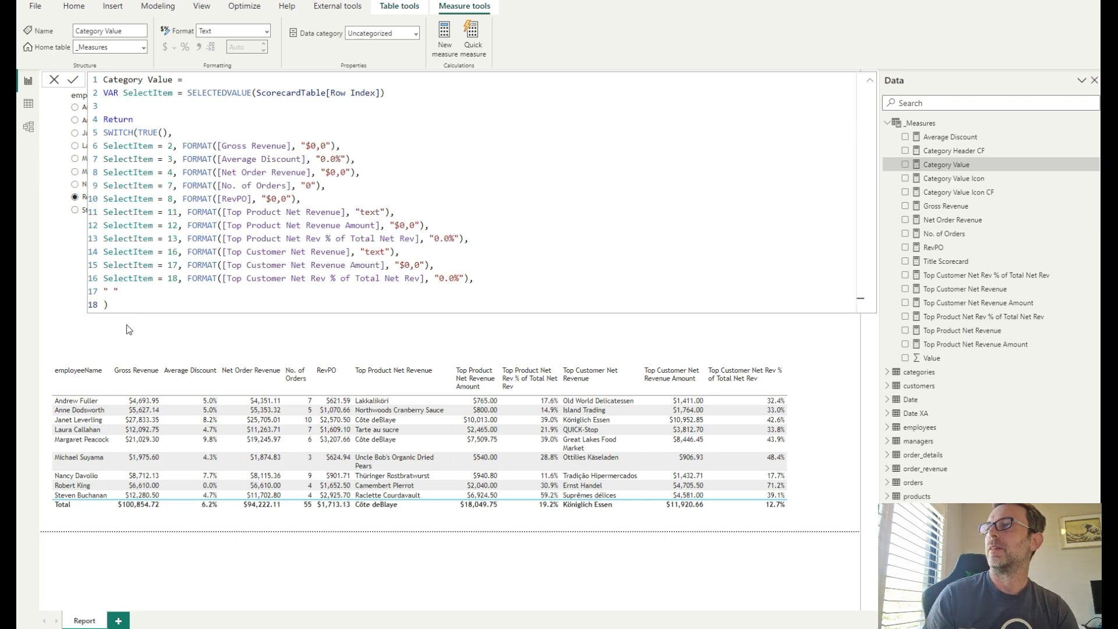
click(68, 274)
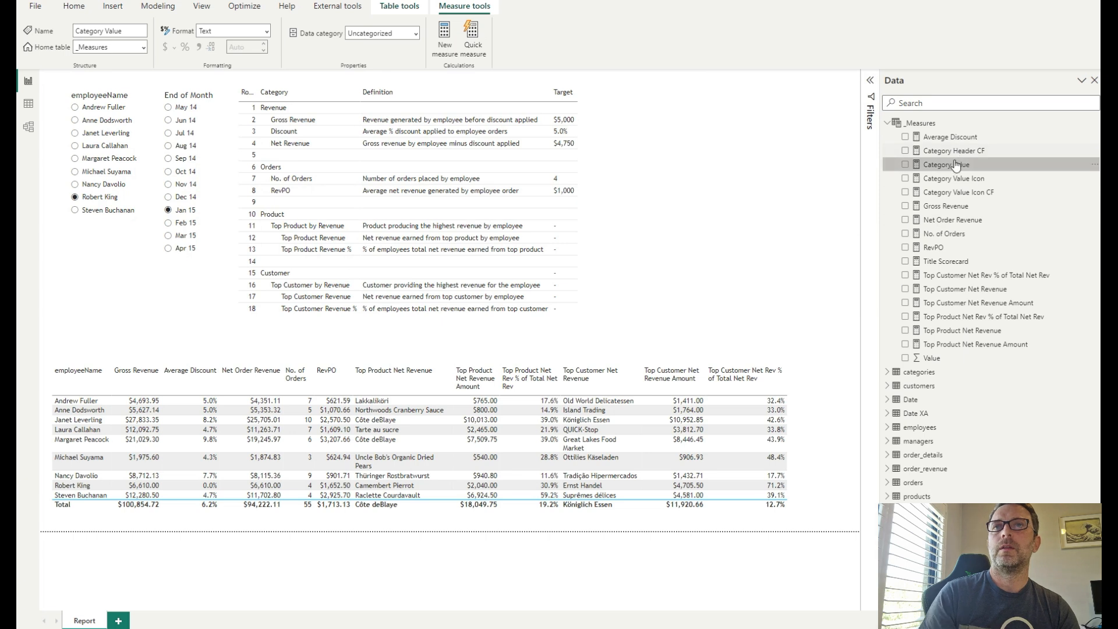
- Add the Category Value measure to the scorecard table and select Nancy Davolio in the employee slicer
drag(956, 167, 625, 180)
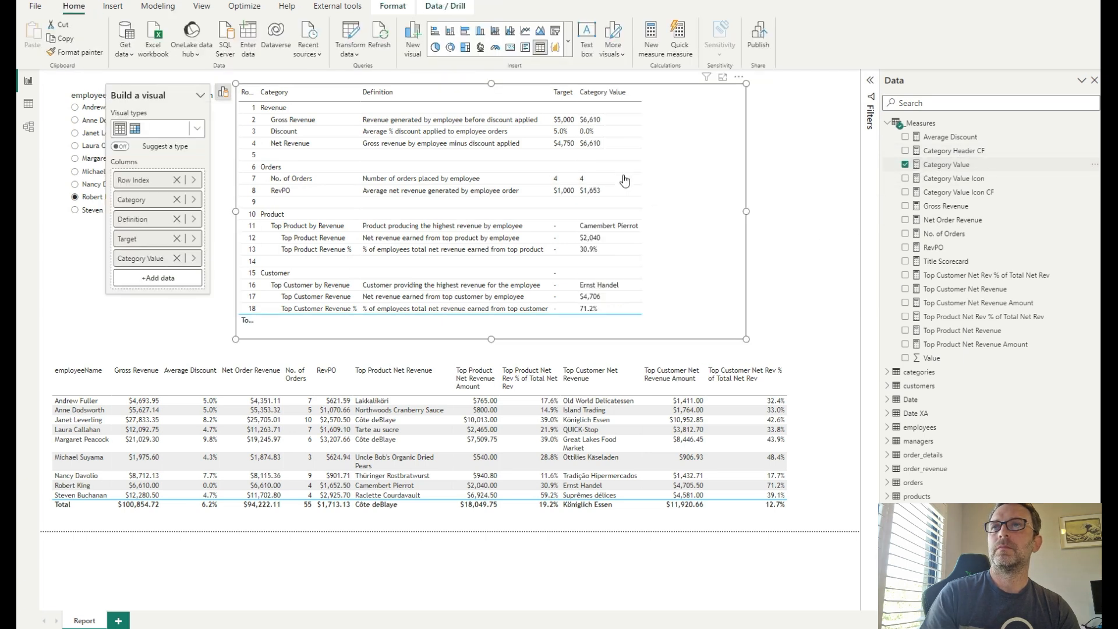
click(802, 178)
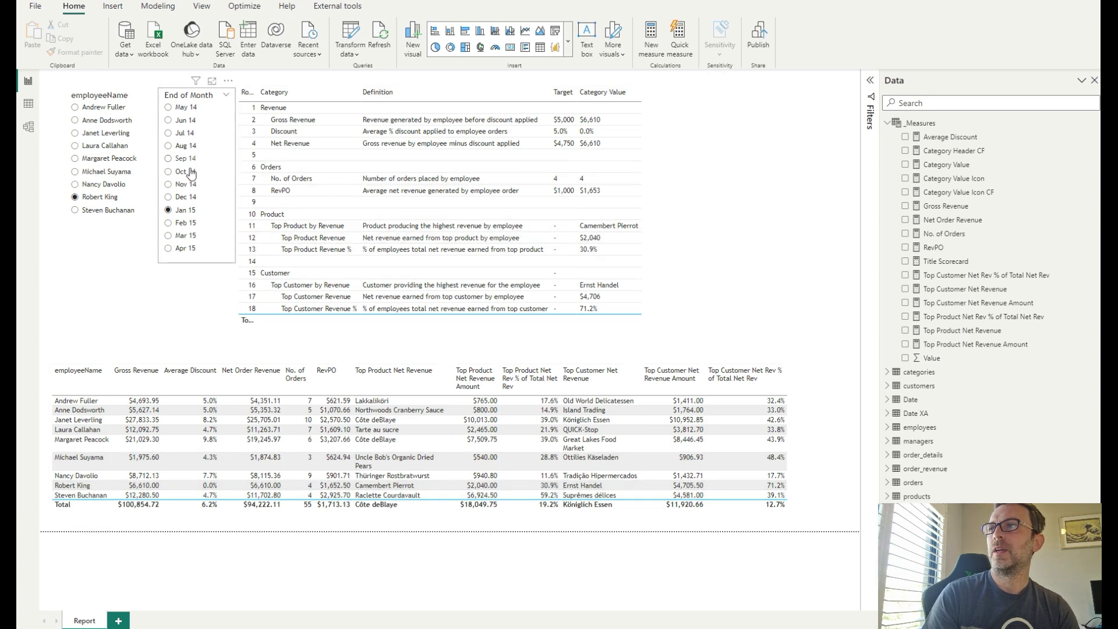
click(98, 185)
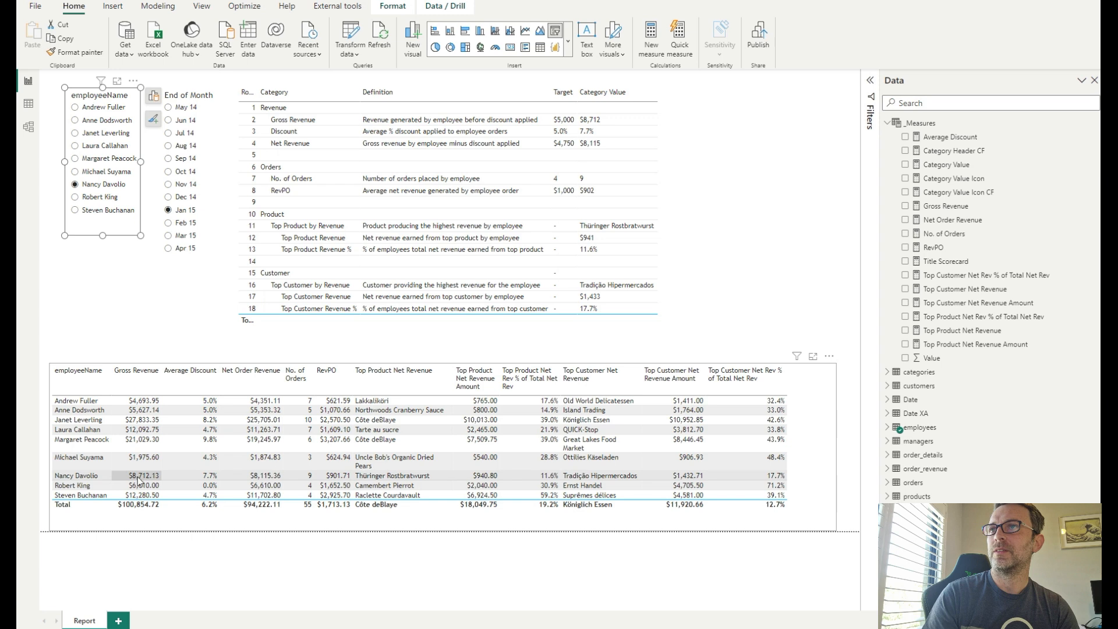
click(631, 116)
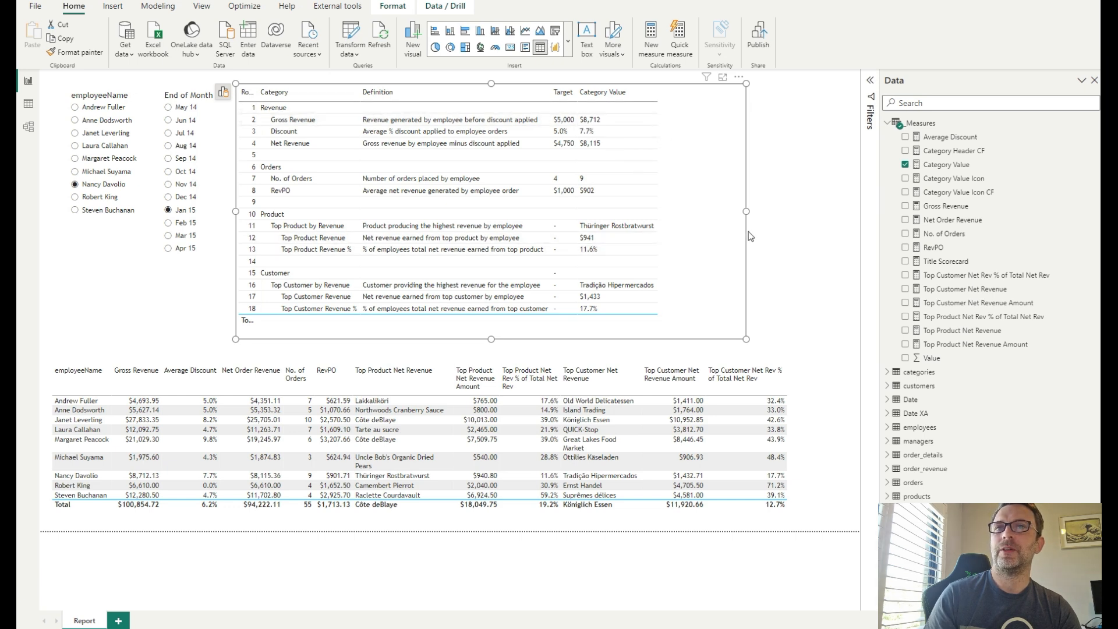
- Open the Category Value Icon formula and examine its Gross Revenue icon conditions
click(966, 182)
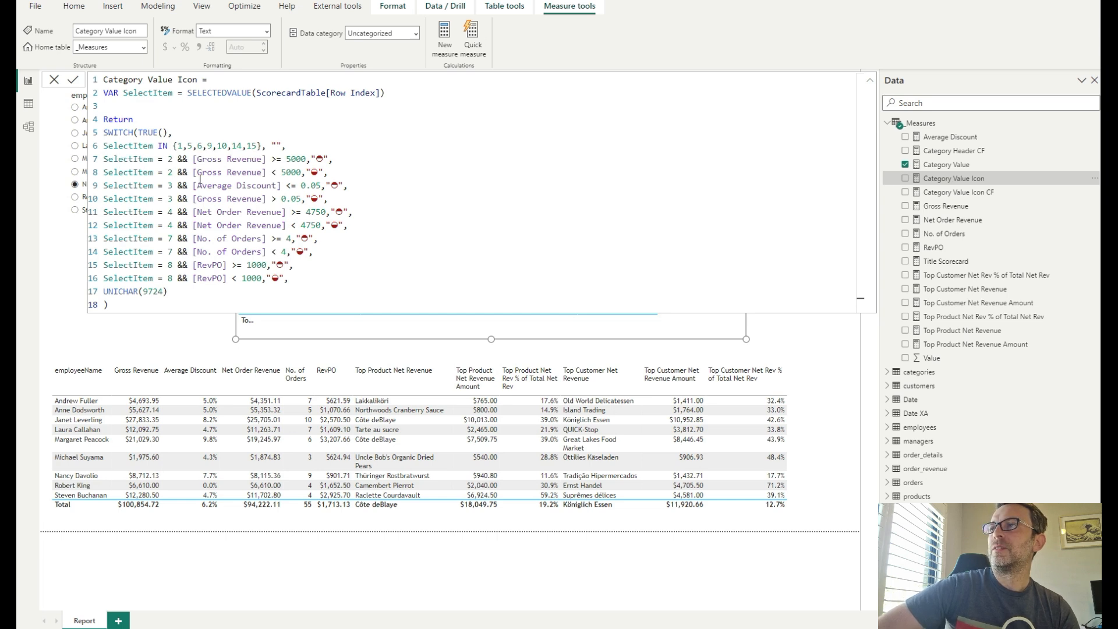
drag(330, 173, 102, 166)
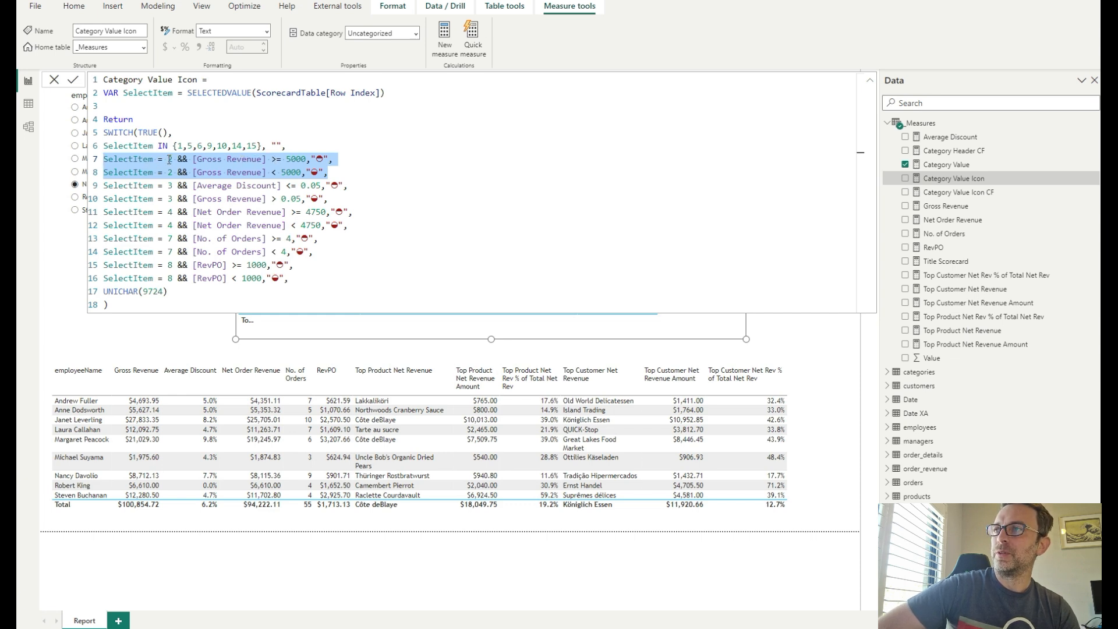
double_click(320, 158)
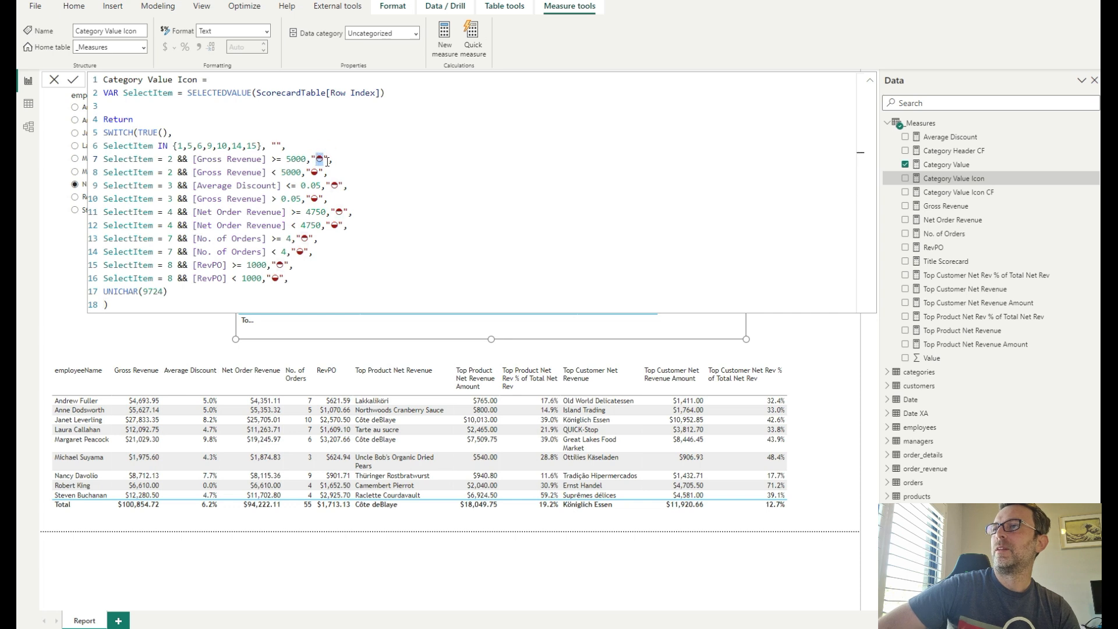
- Try inserting triangle and arrow symbols from the emoji symbols panel into the Gross Revenue icon string, then delete them
click(320, 146)
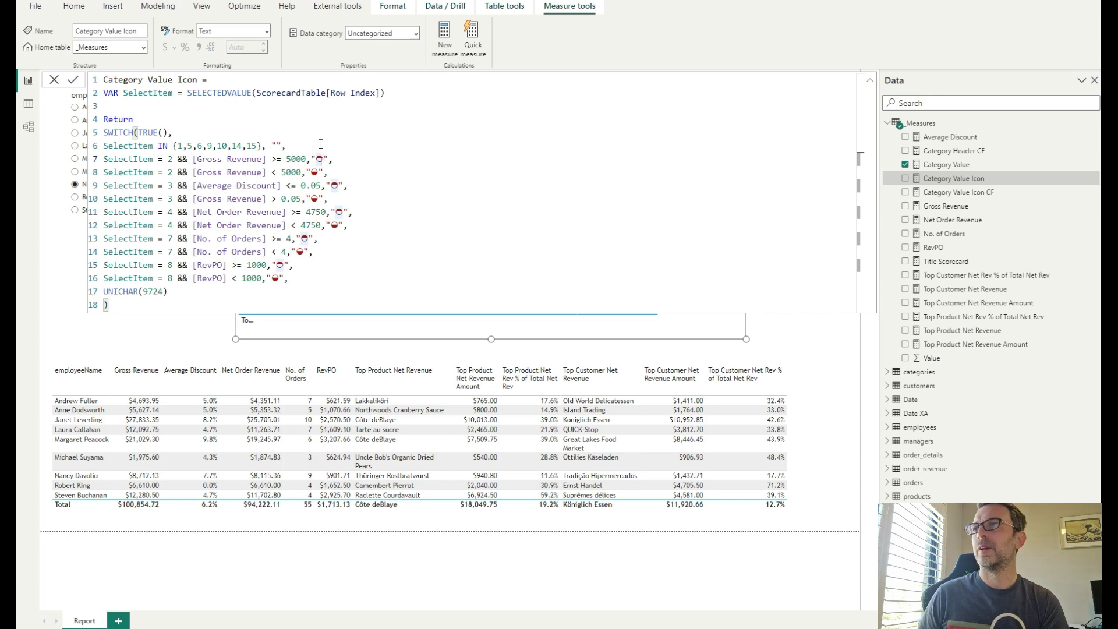
key(Down)
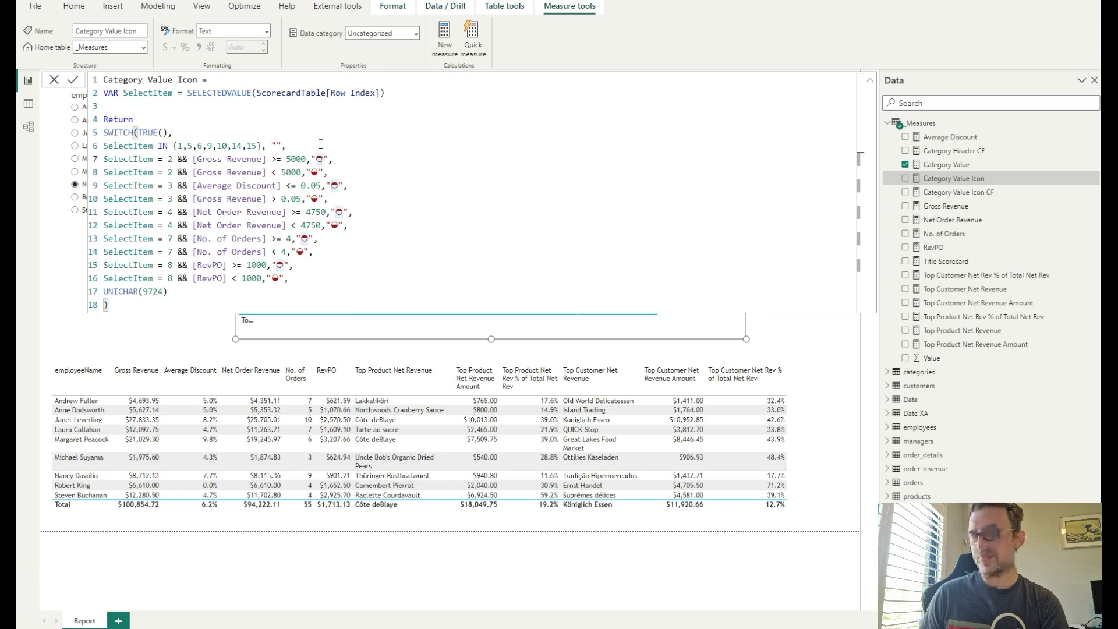
key(super+period)
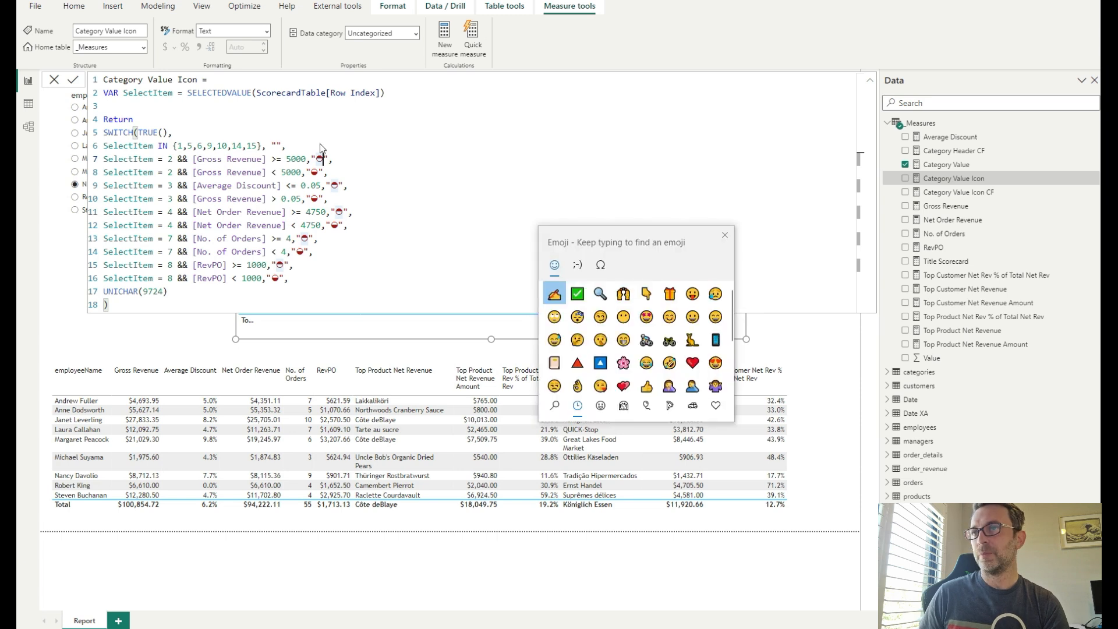
click(600, 266)
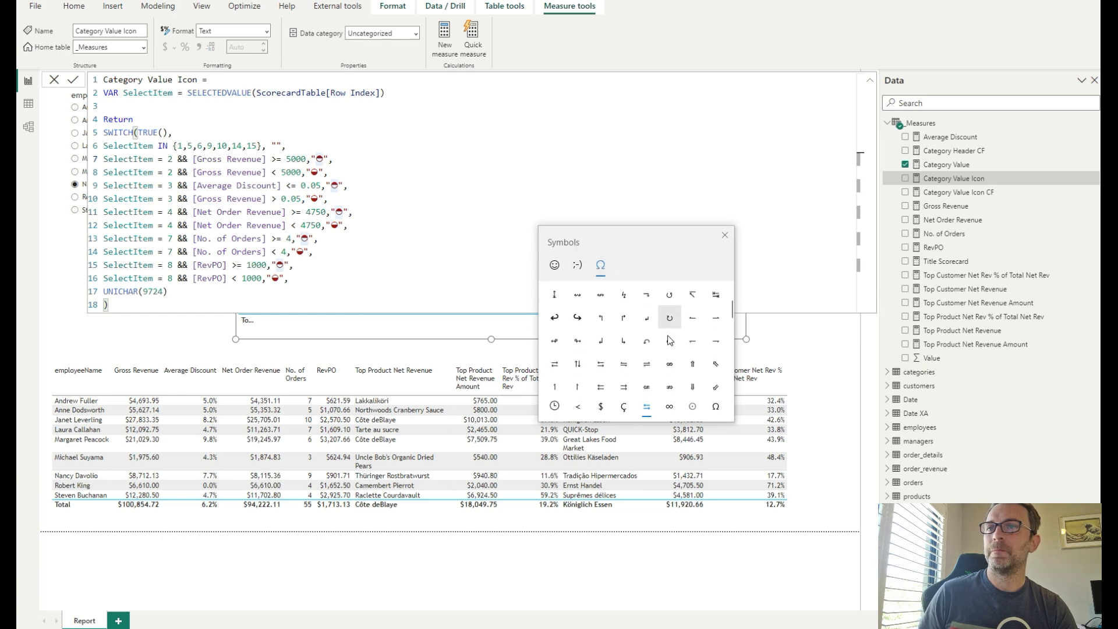
scroll(669, 343, down, 10)
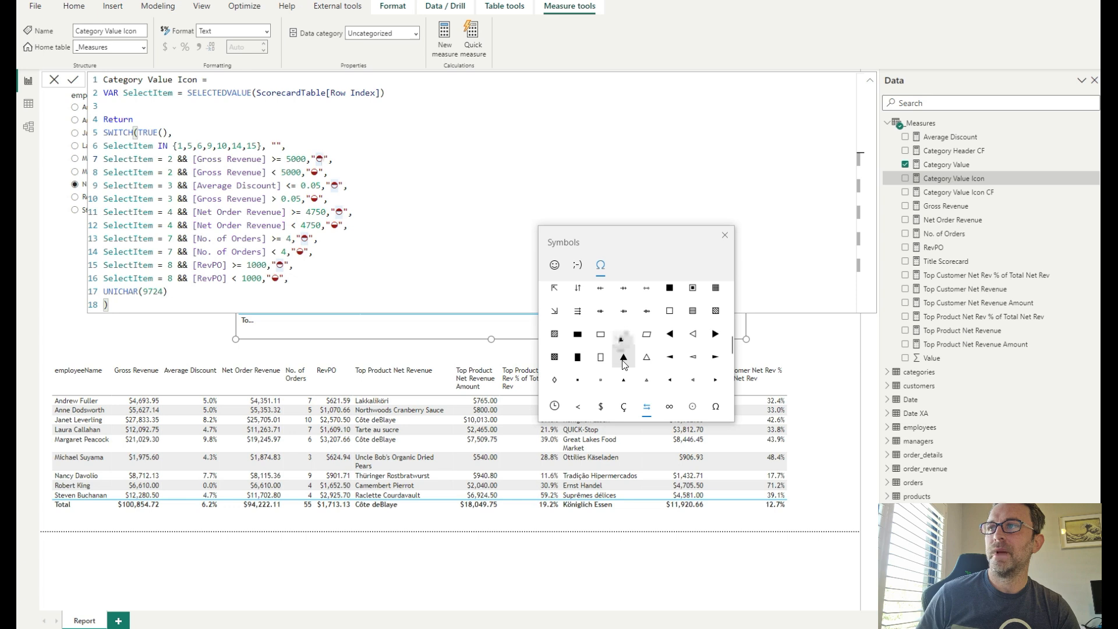
click(623, 358)
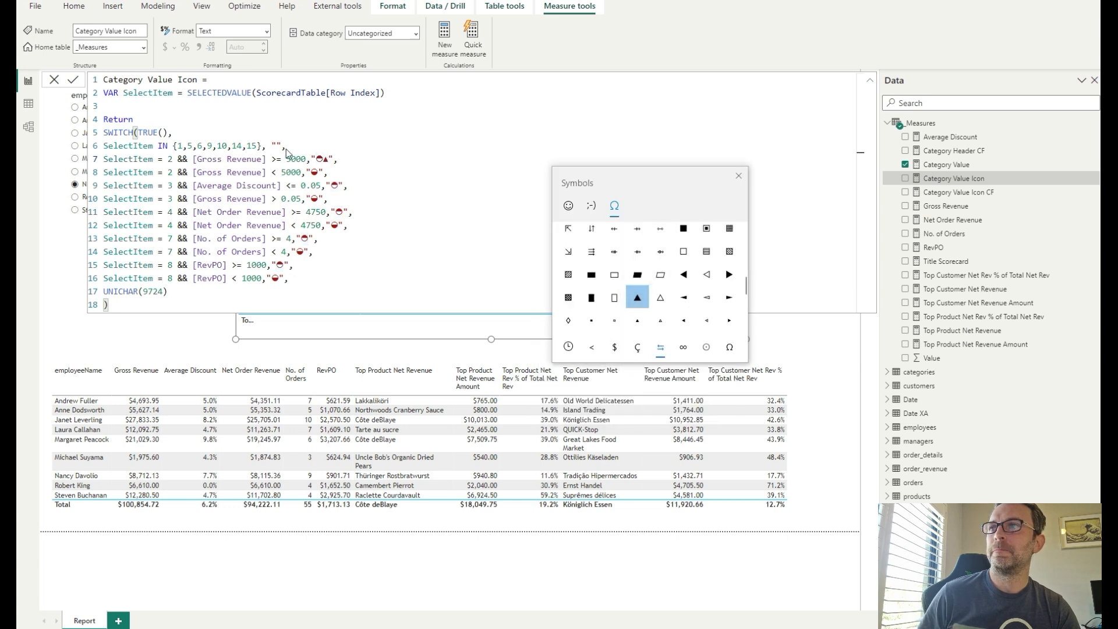
scroll(708, 291, down, 2)
scroll(676, 280, up, 5)
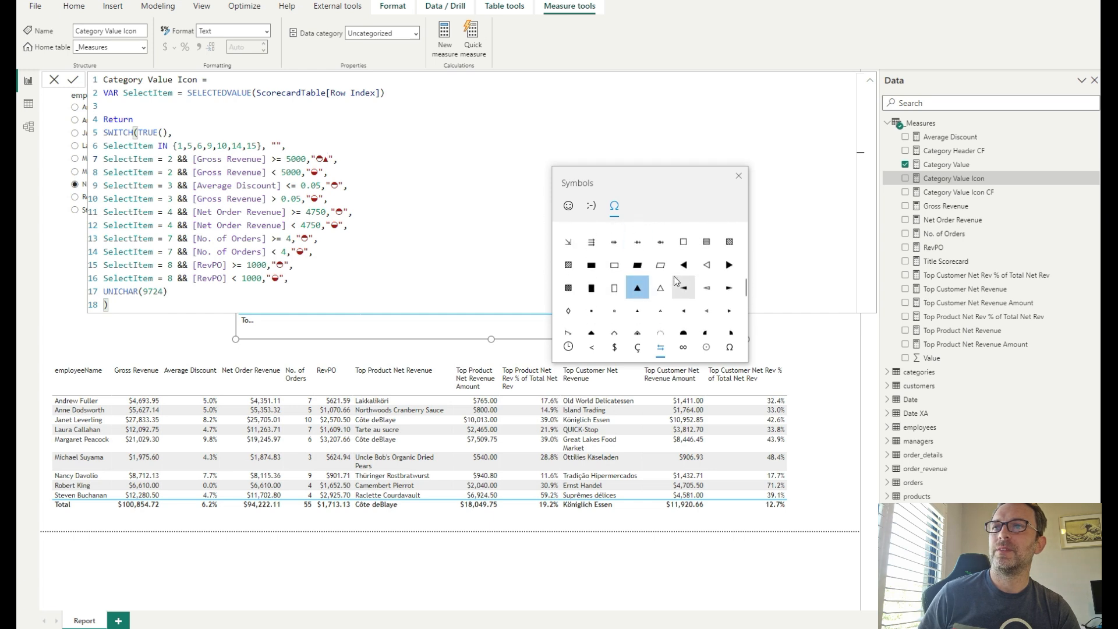
scroll(672, 276, up, 3)
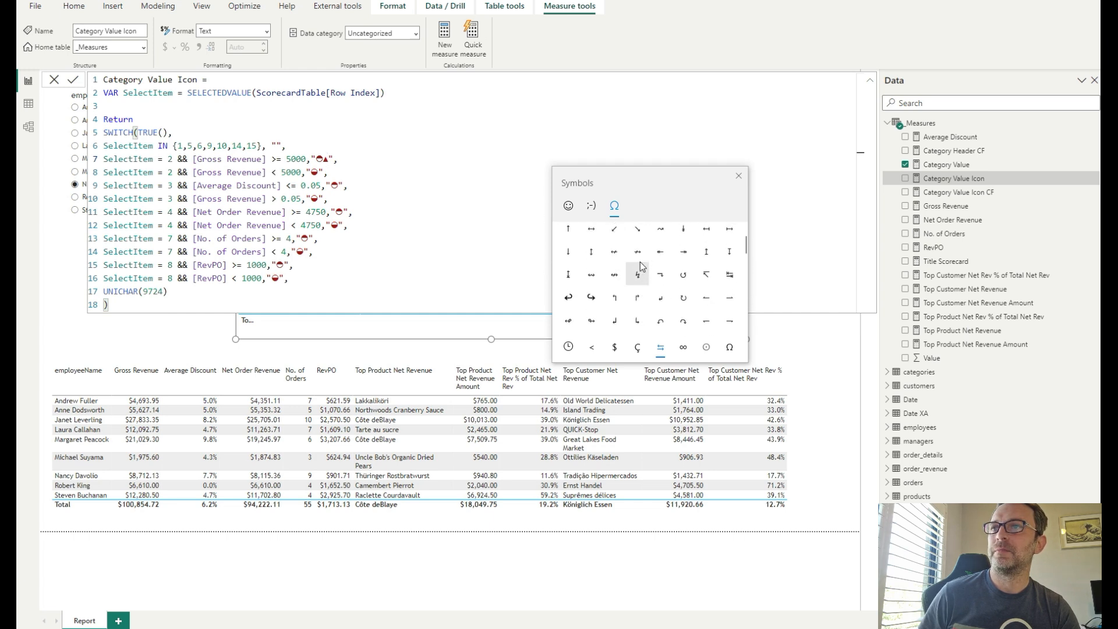
click(567, 257)
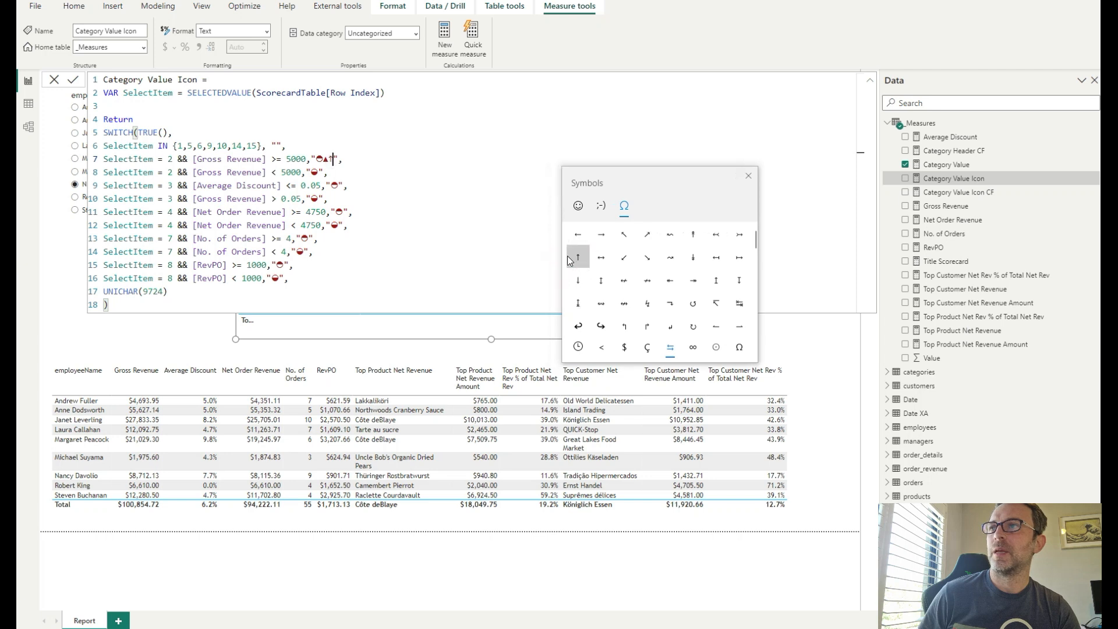
click(332, 159)
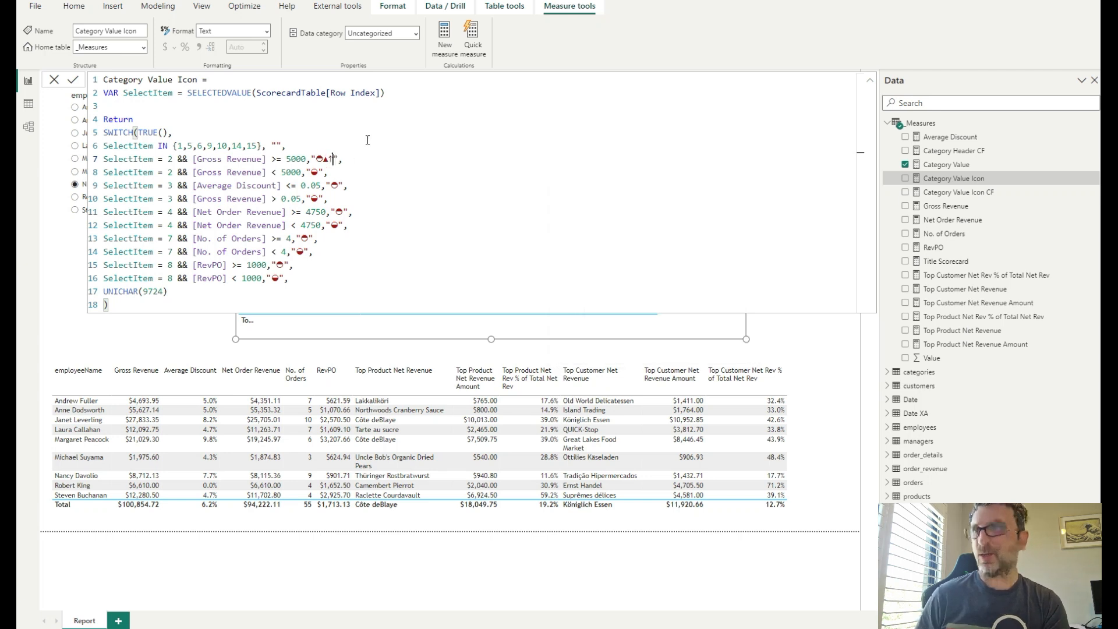
key(BackSpace)
key(BackSpace)
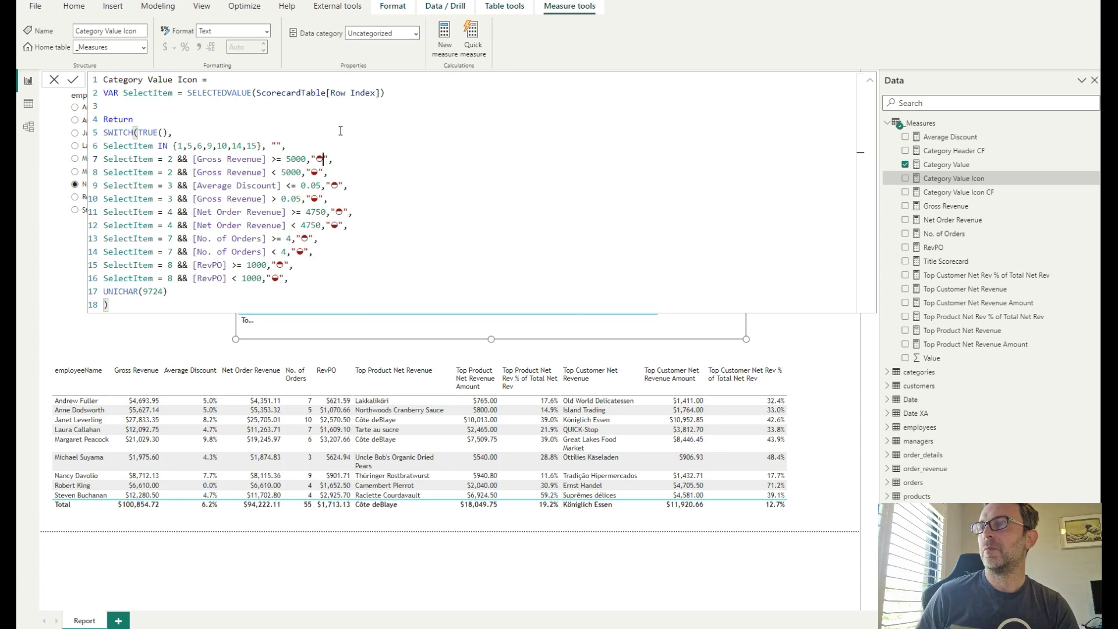
- Highlight and examine the paired icon conditions for each category and the UNICHAR(9724) default result
click(104, 158)
drag(313, 168, 336, 173)
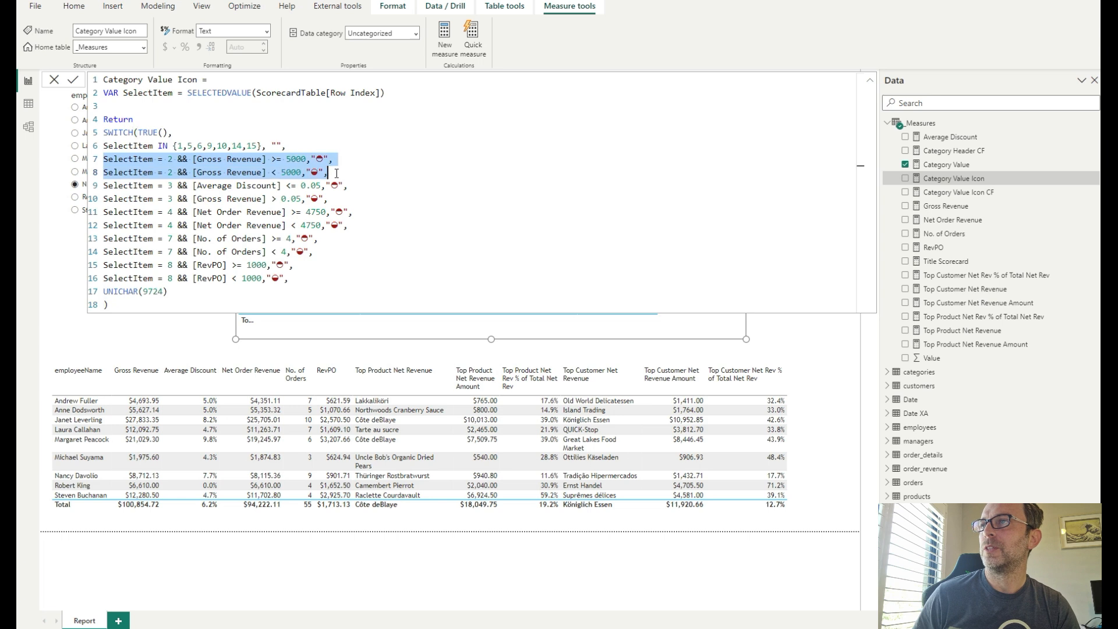
click(333, 198)
drag(332, 199, 102, 188)
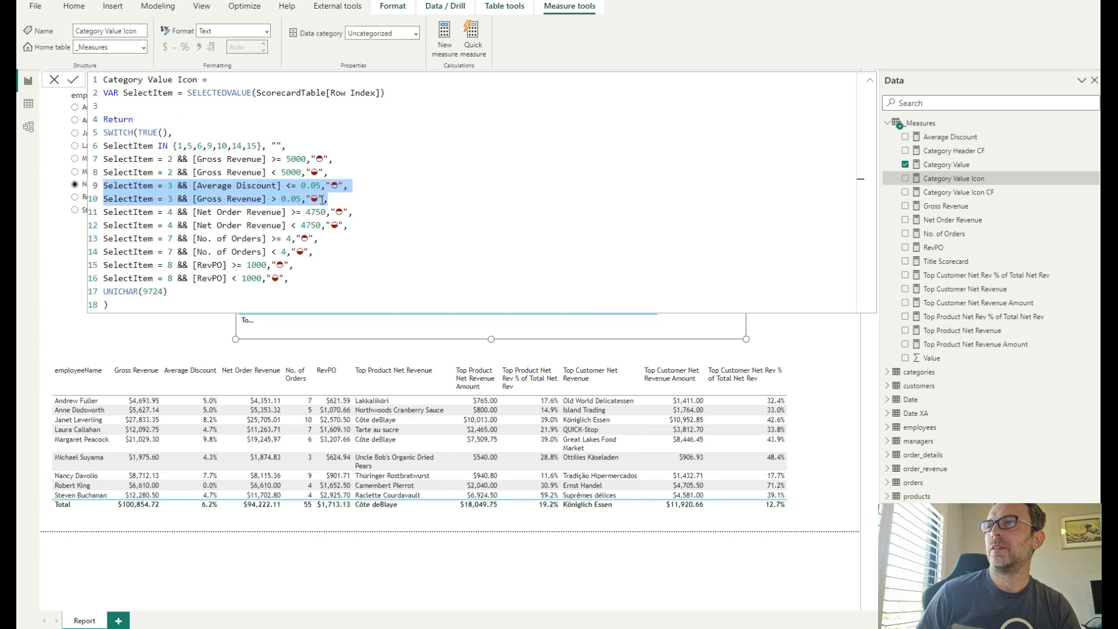
drag(359, 229, 91, 214)
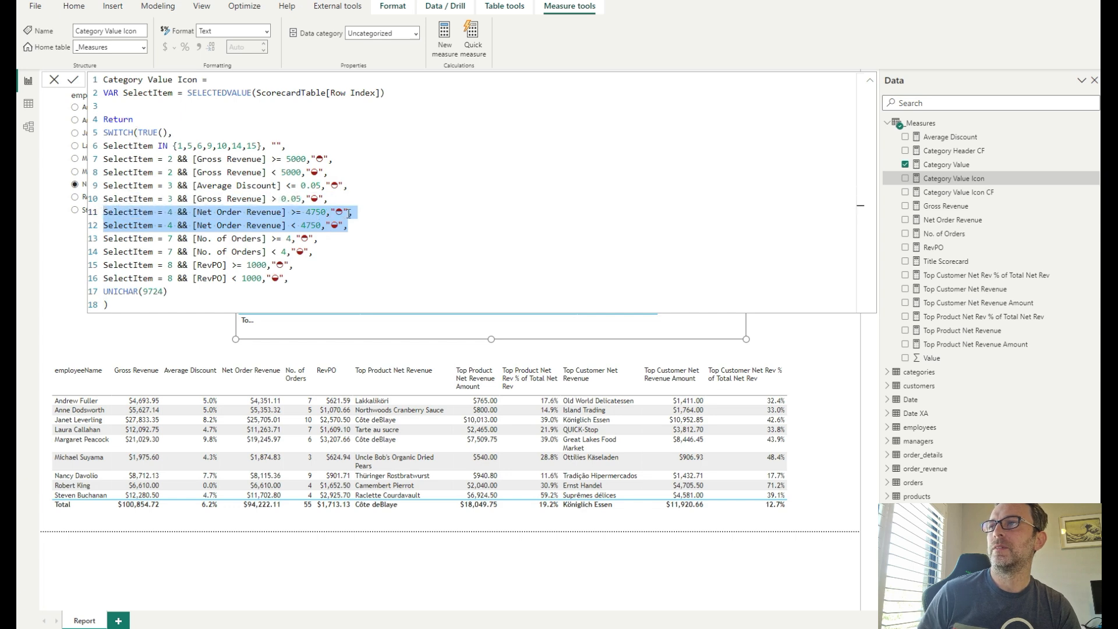
drag(308, 282, 97, 164)
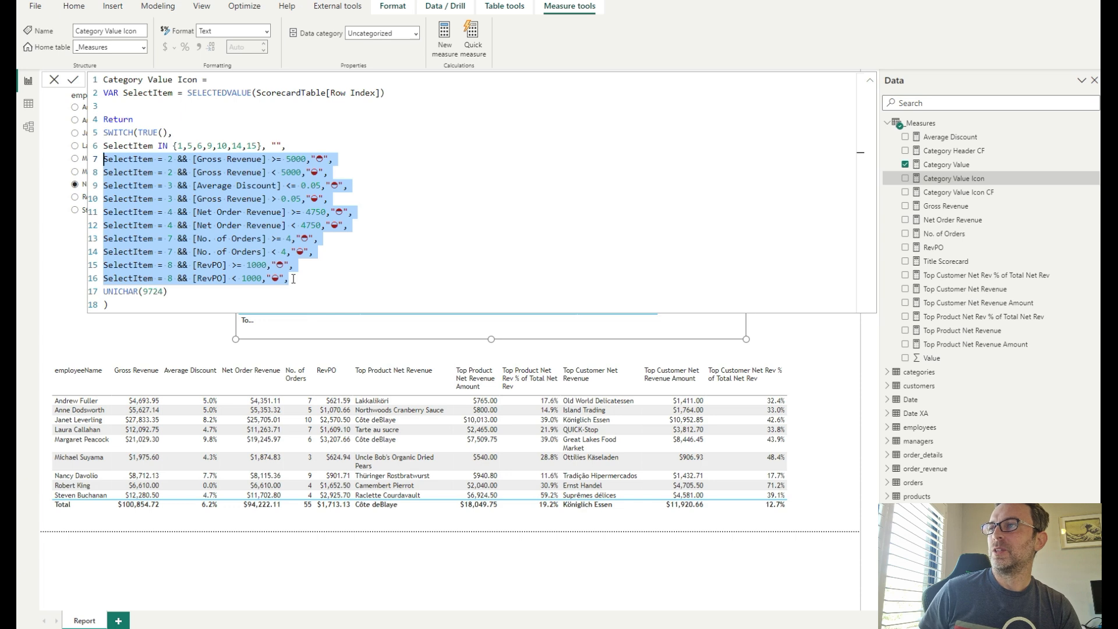
click(169, 292)
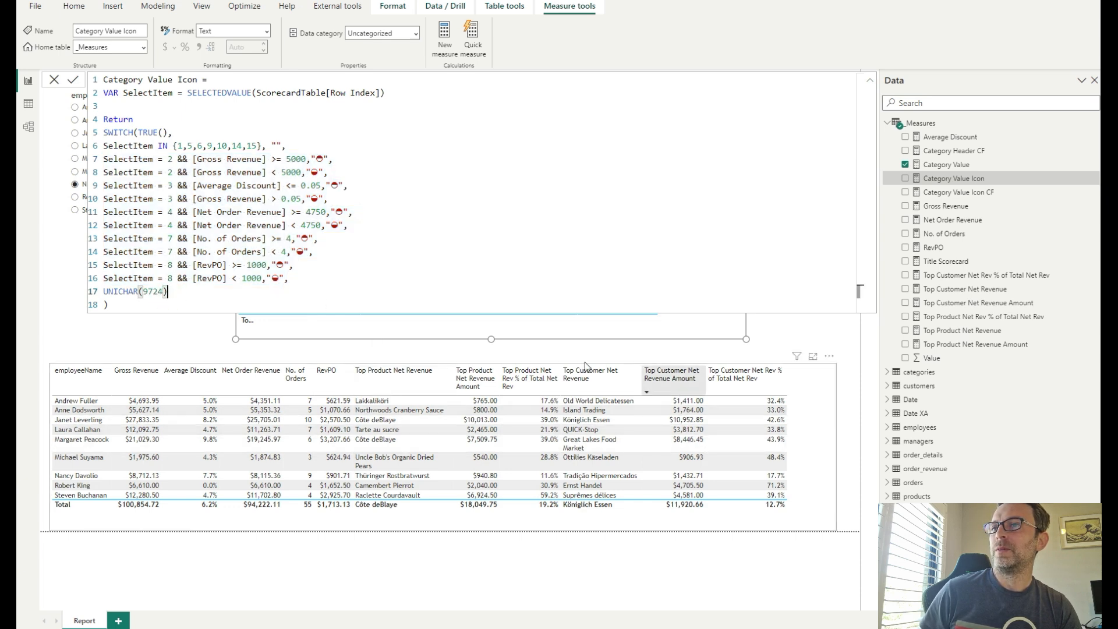
drag(178, 290, 104, 294)
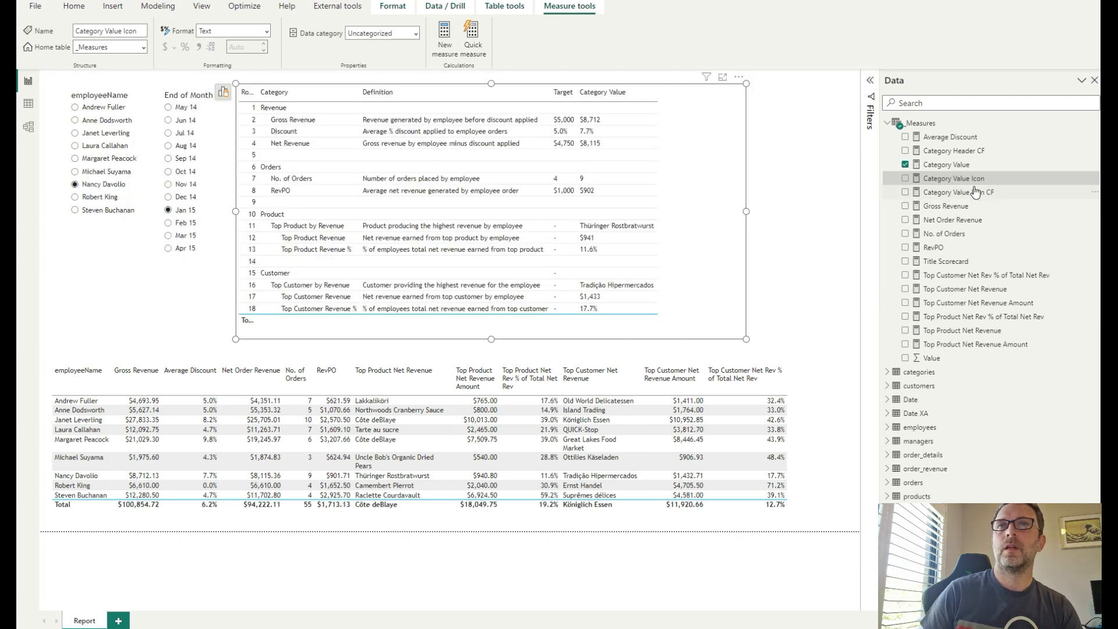
- Add the Category Value Icon measure to the scorecard table in place of the Category Value Icon CF measure
drag(957, 193, 699, 205)
click(905, 192)
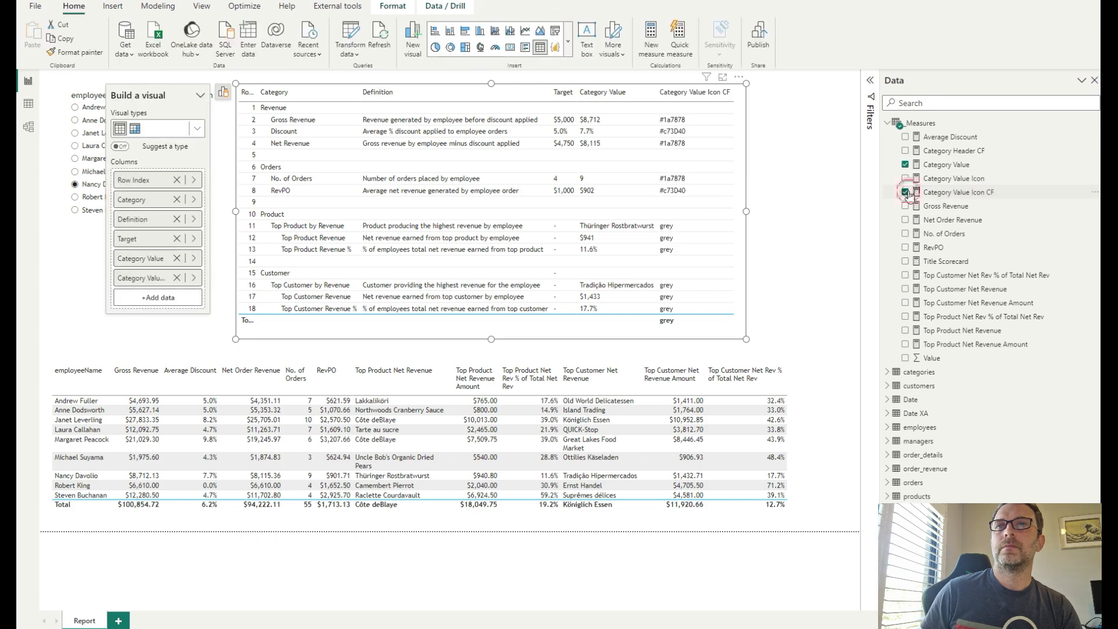
drag(954, 179, 709, 212)
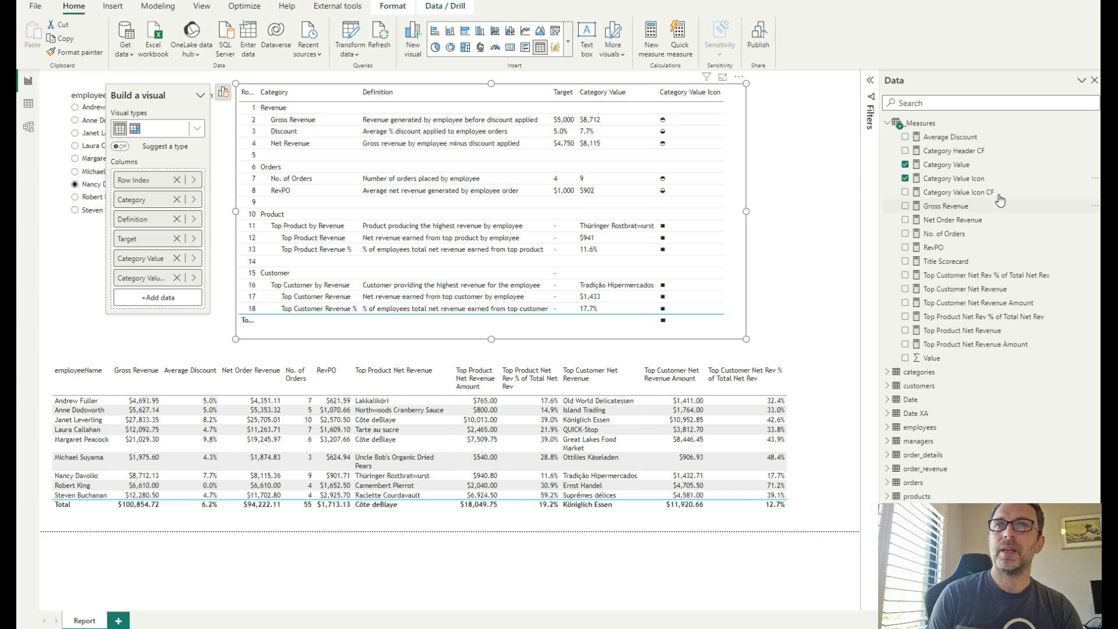
- Open the Category Value Icon CF formula and examine its icon-to-colour conditions
click(960, 194)
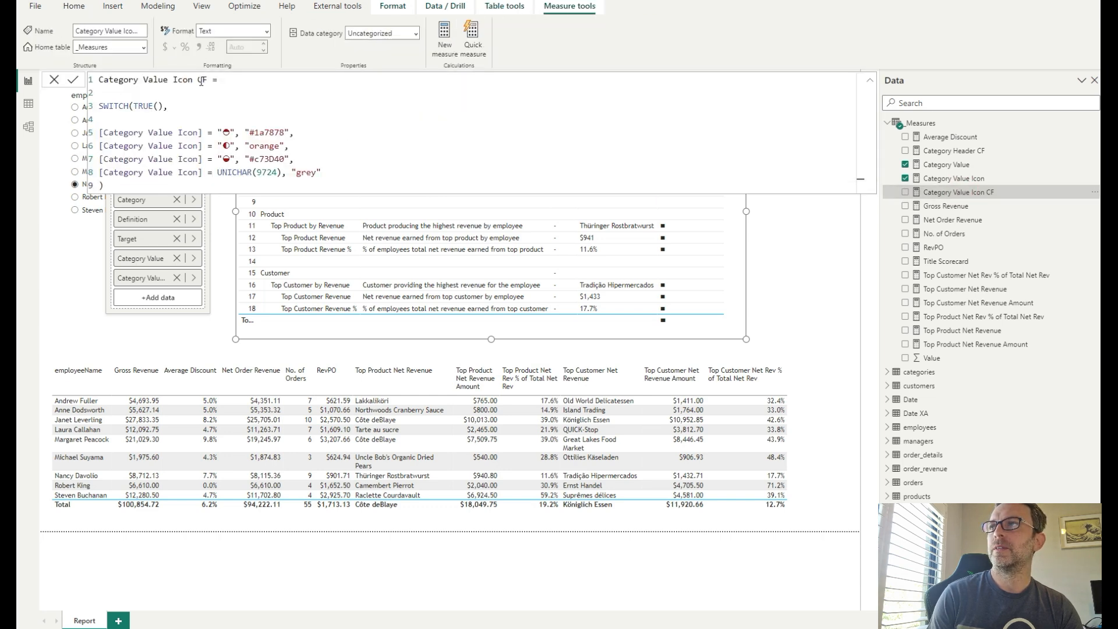
click(175, 119)
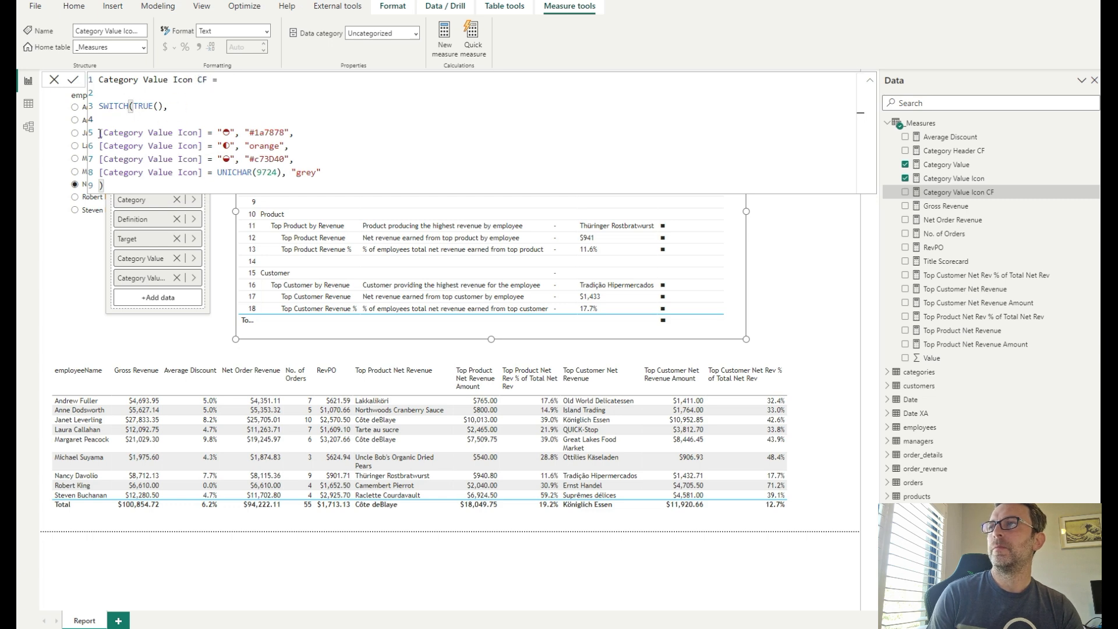
drag(100, 133, 203, 133)
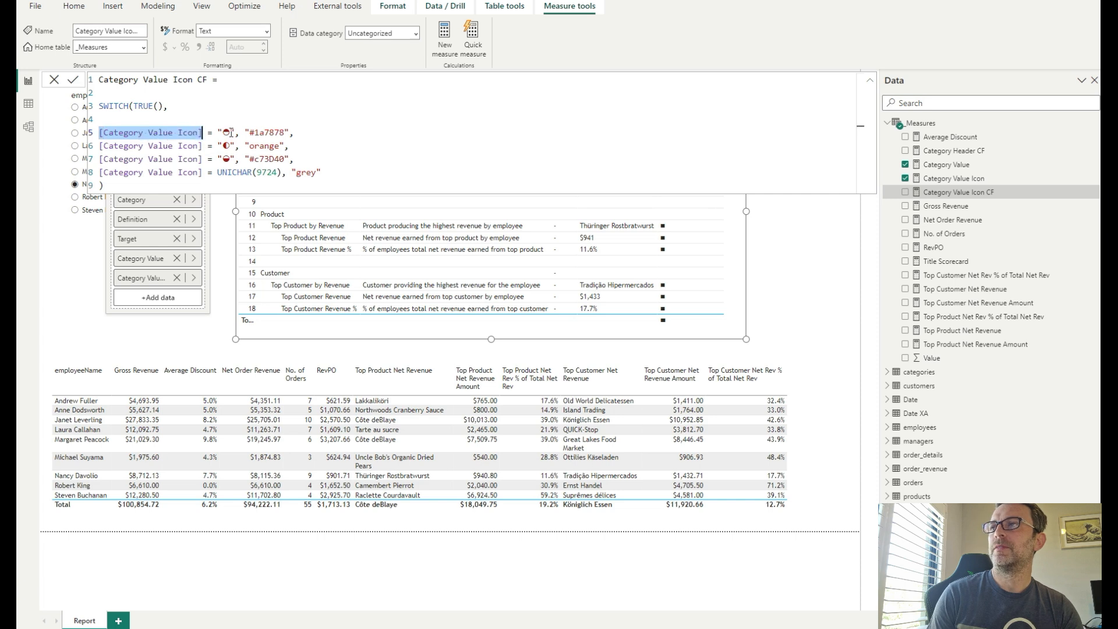
drag(243, 133, 290, 133)
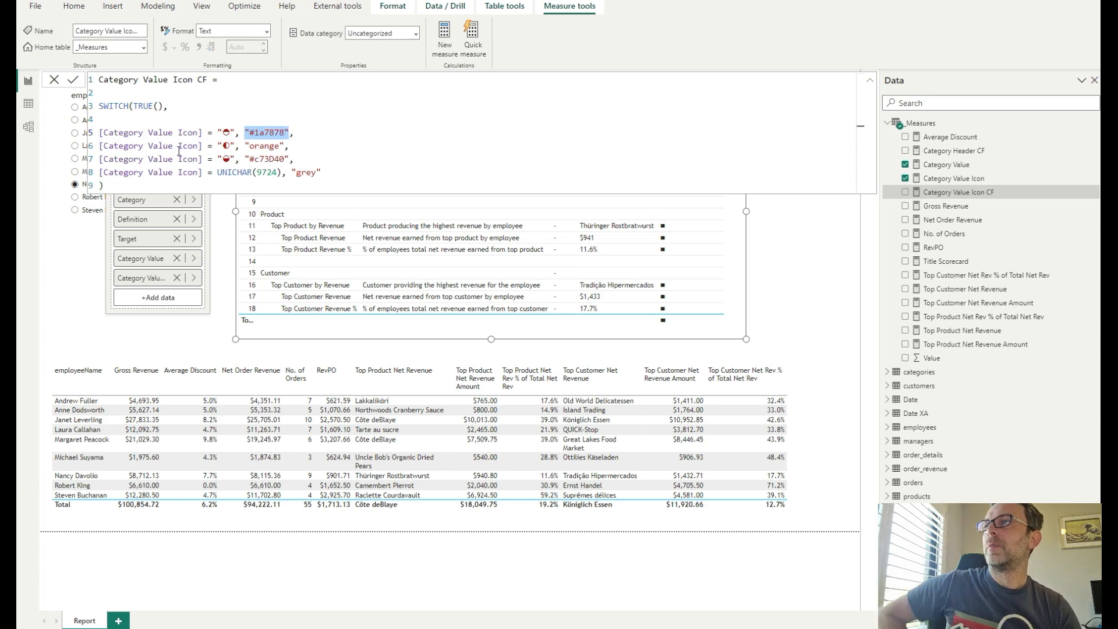
drag(101, 146, 285, 146)
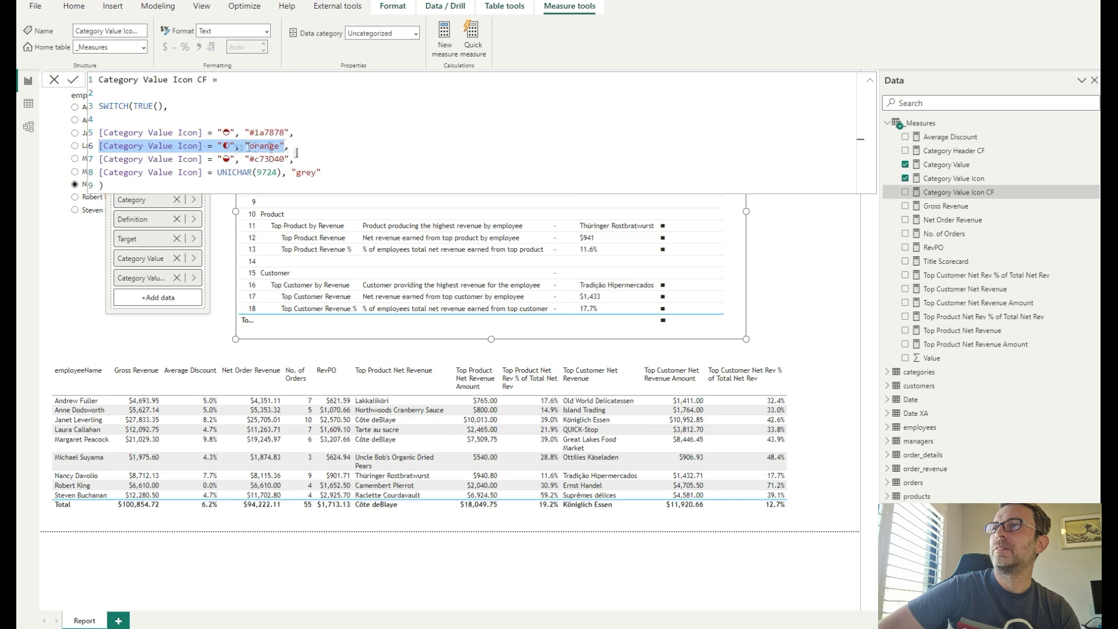
drag(289, 149, 99, 146)
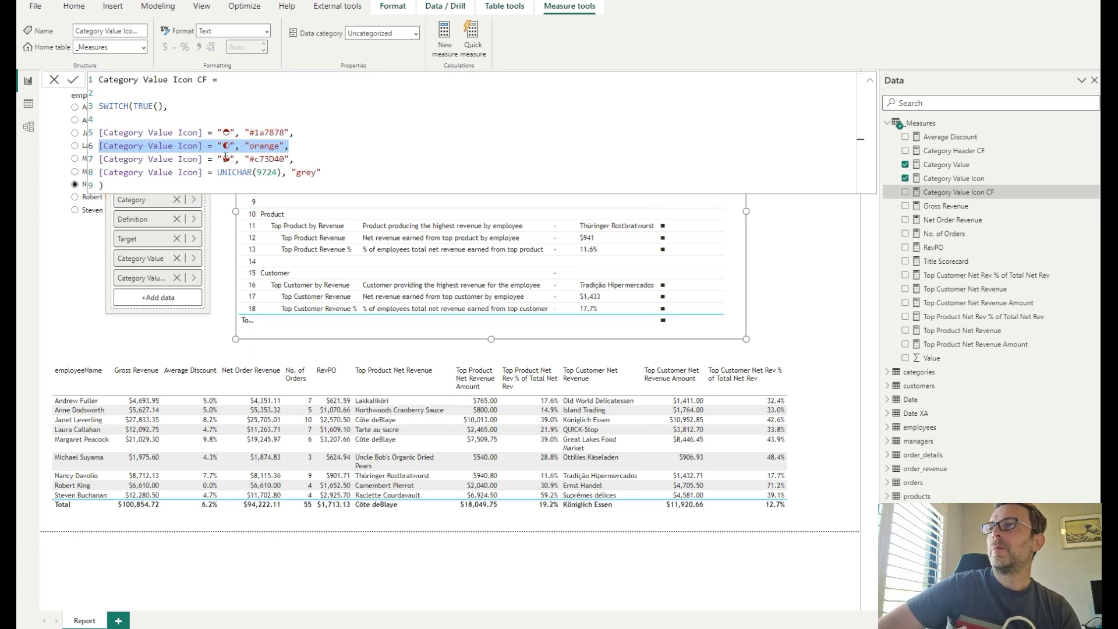
drag(293, 158, 100, 162)
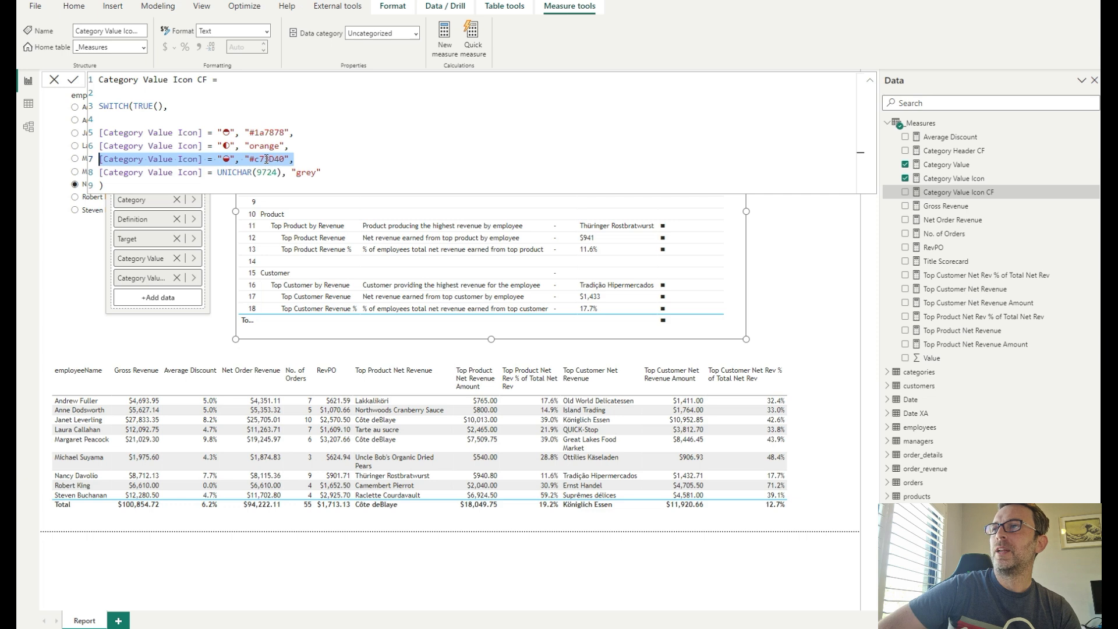
click(332, 169)
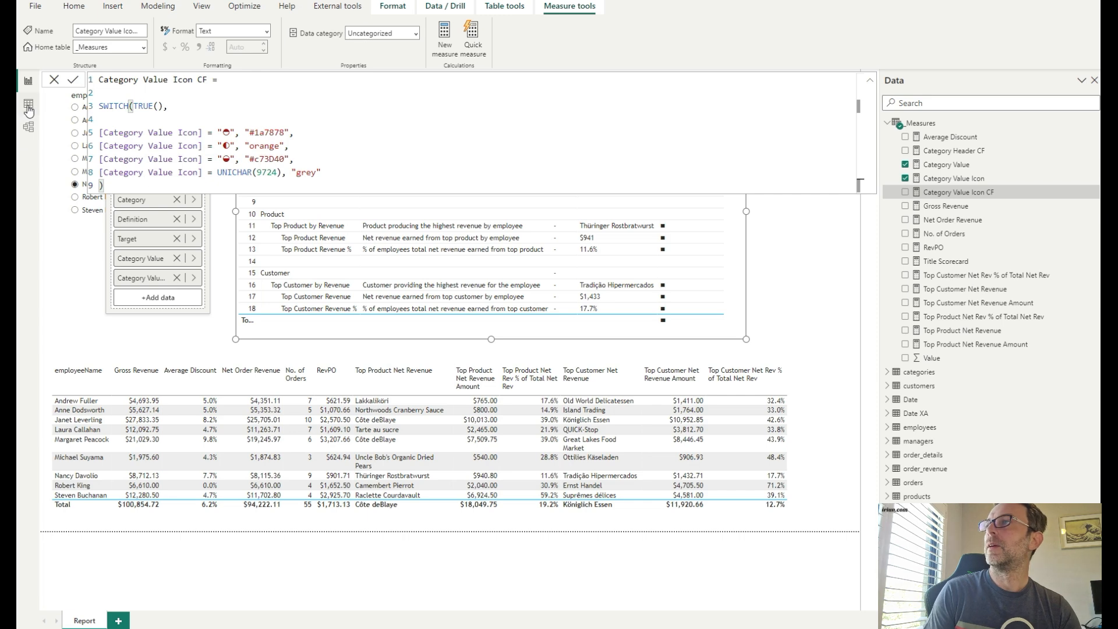
- Close the formula and turn on font colour for the Category Value series in the table's cell elements
click(54, 80)
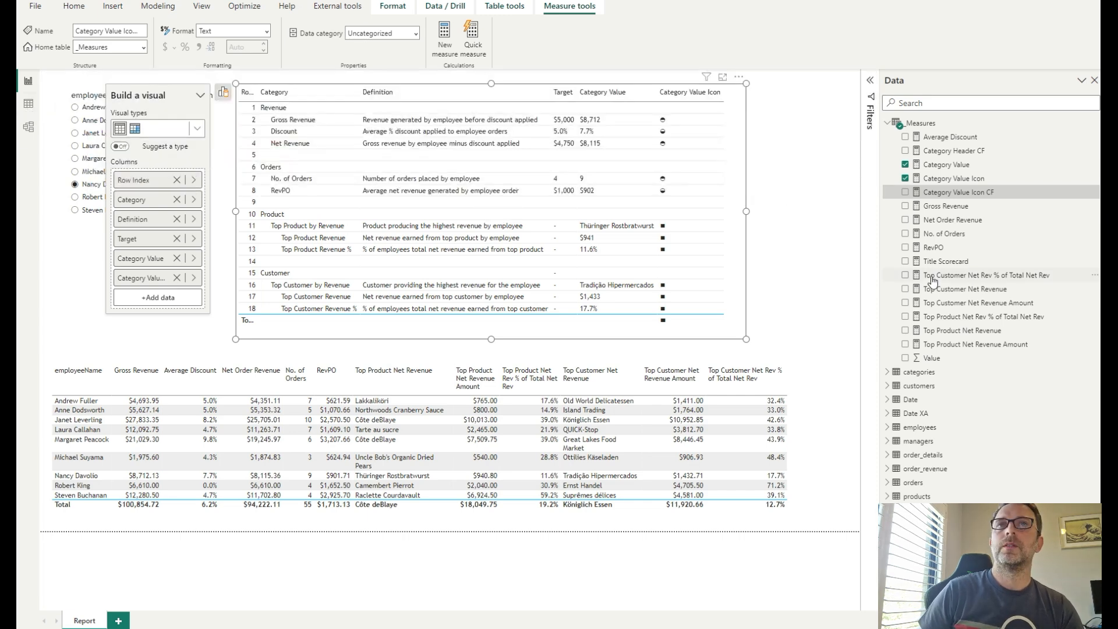
click(1111, 103)
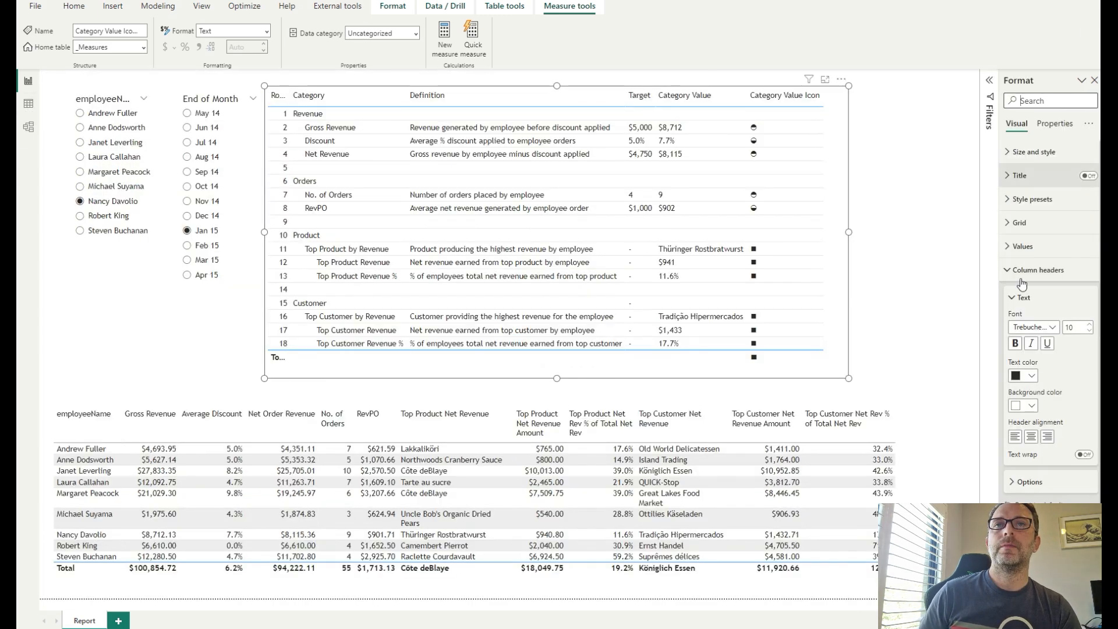
click(1020, 274)
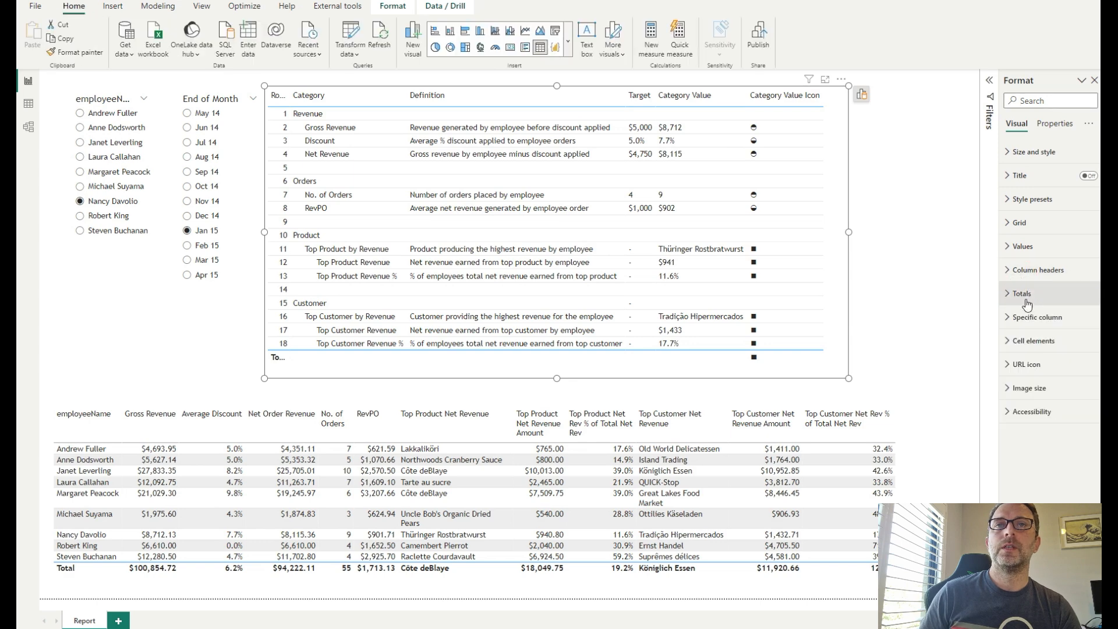
click(1022, 340)
click(1048, 398)
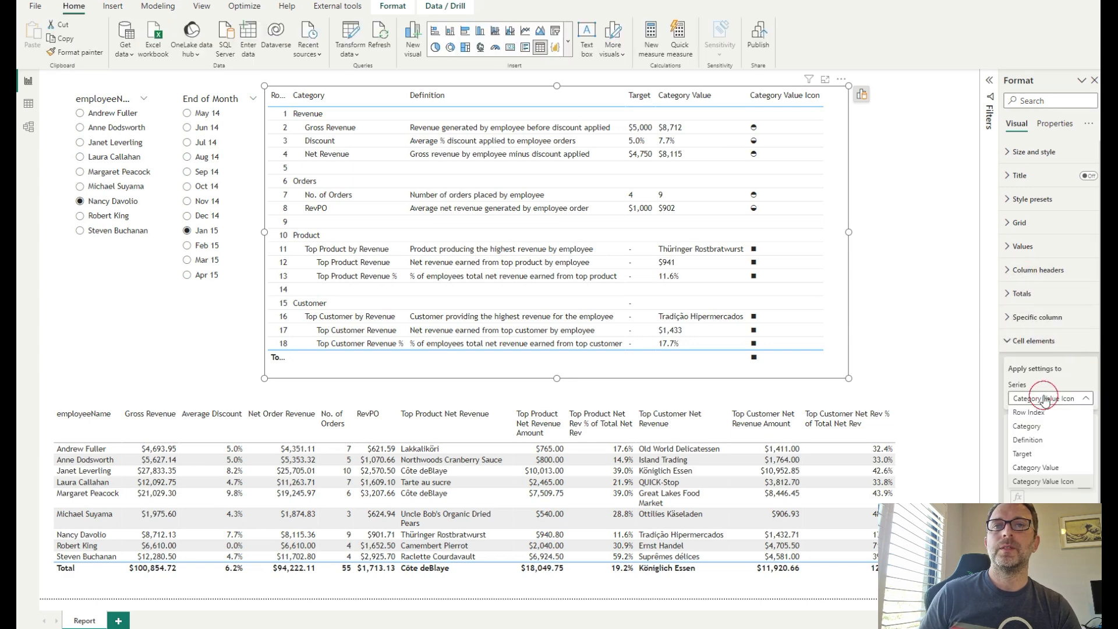
click(1041, 463)
click(1083, 454)
- Set the Category Value font colour to Field value formatting based on the Category Value Icon CF measure
click(1018, 467)
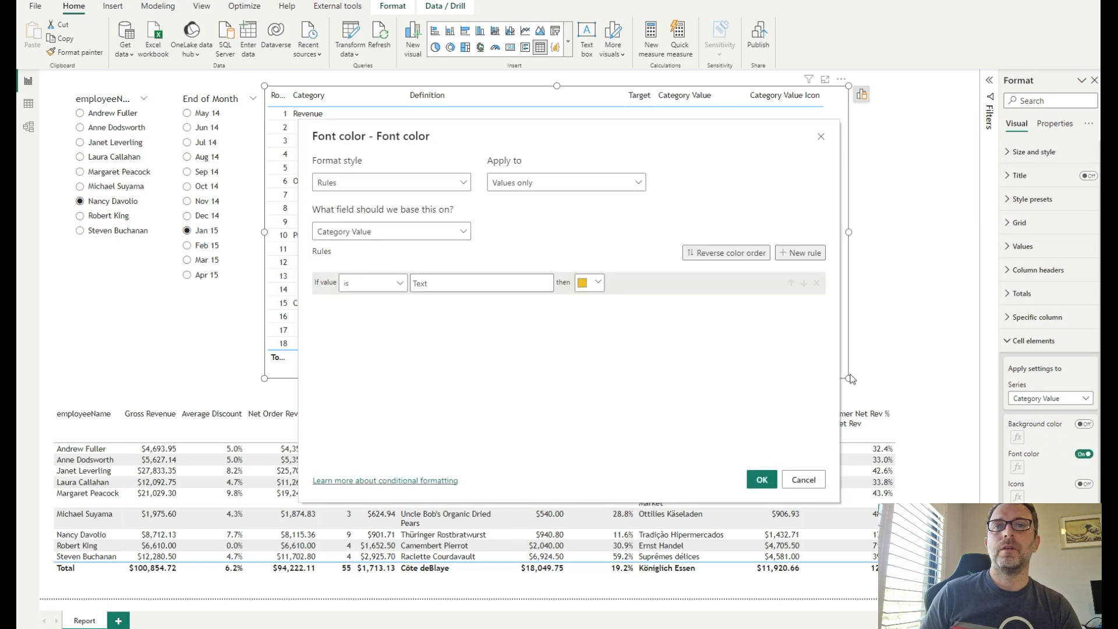
click(453, 182)
click(411, 236)
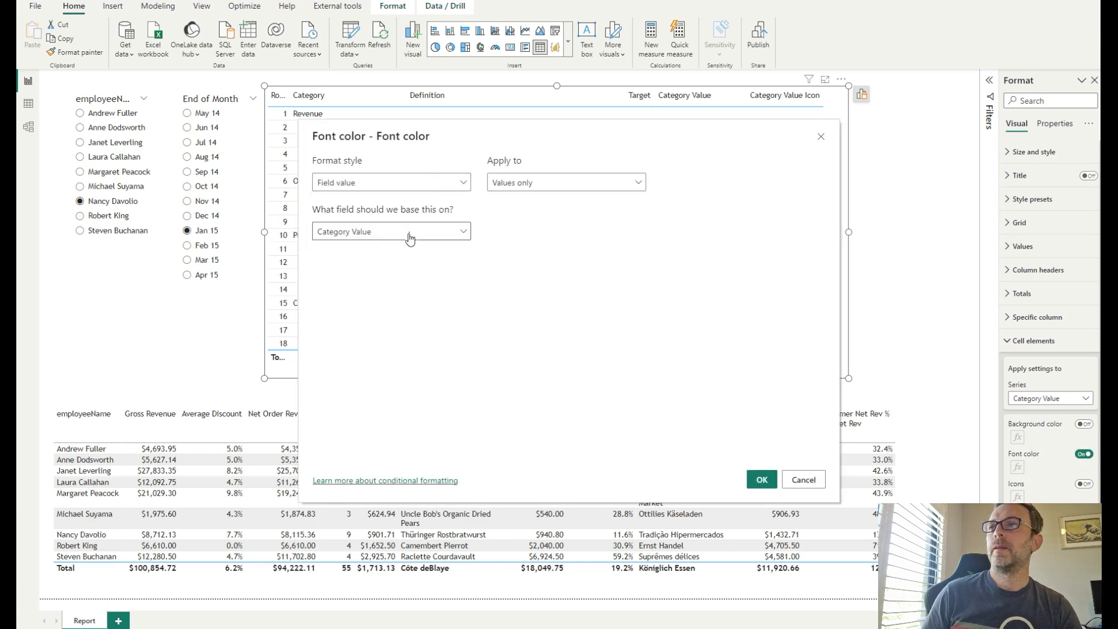
click(410, 232)
text(cf)
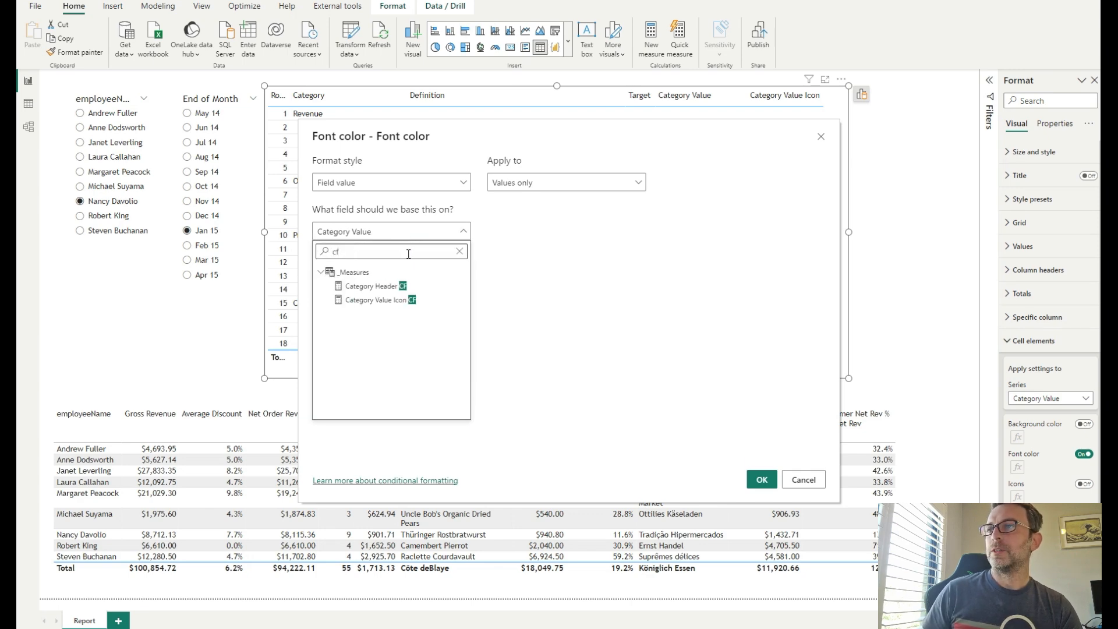
click(379, 299)
click(758, 477)
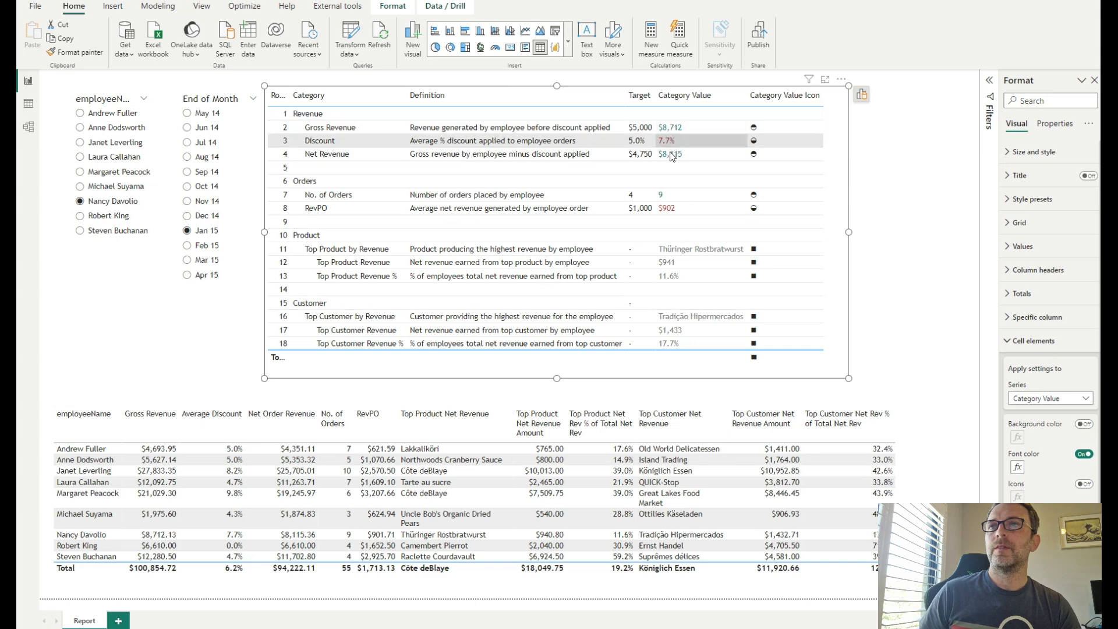
- Set the Category Value Icon font colour to Field value formatting based on the Category Value Icon CF measure
click(1053, 398)
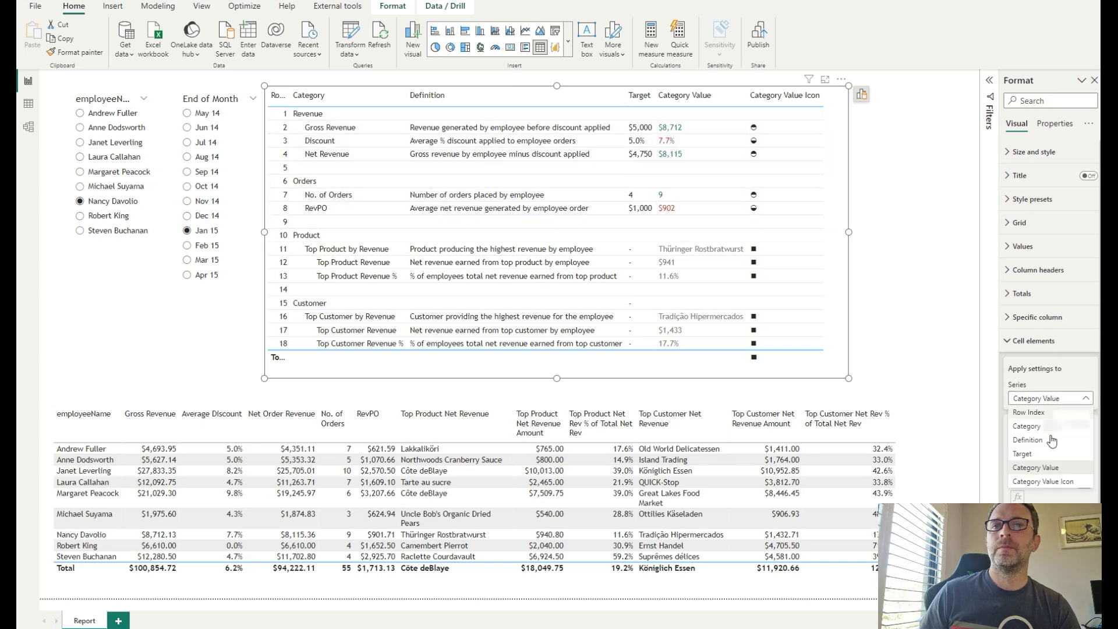
click(1052, 477)
click(1085, 458)
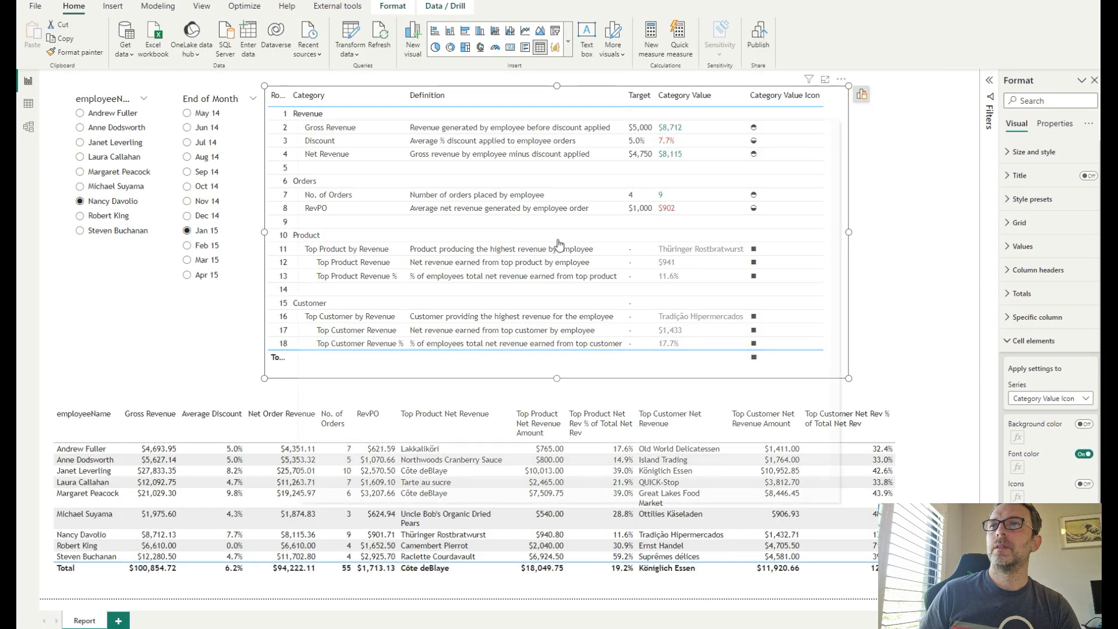
click(429, 182)
click(394, 235)
click(395, 232)
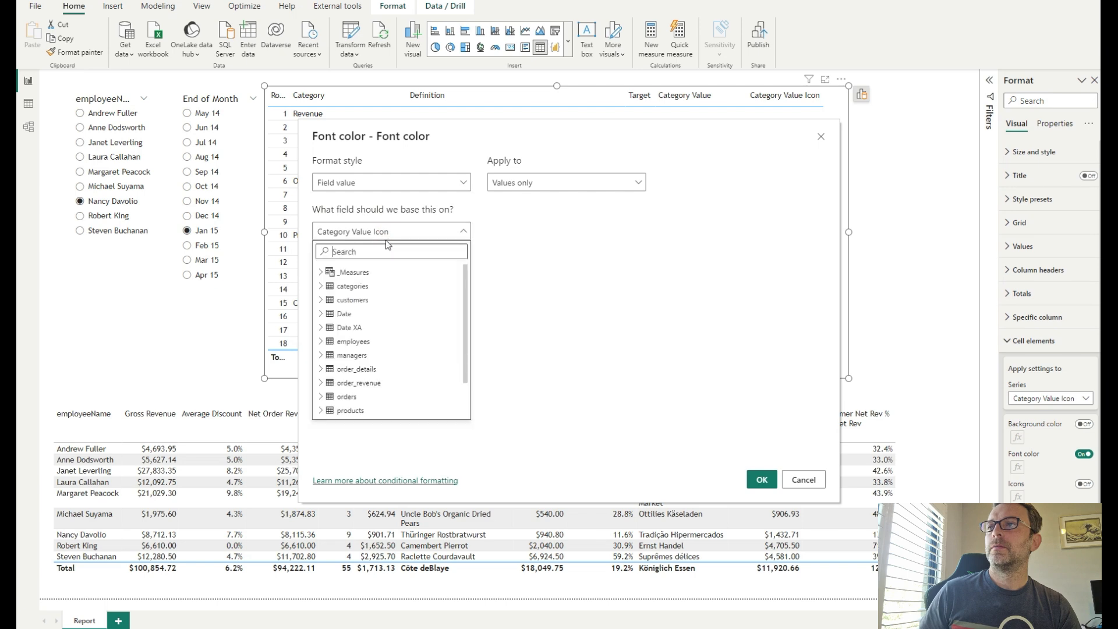
text(cf)
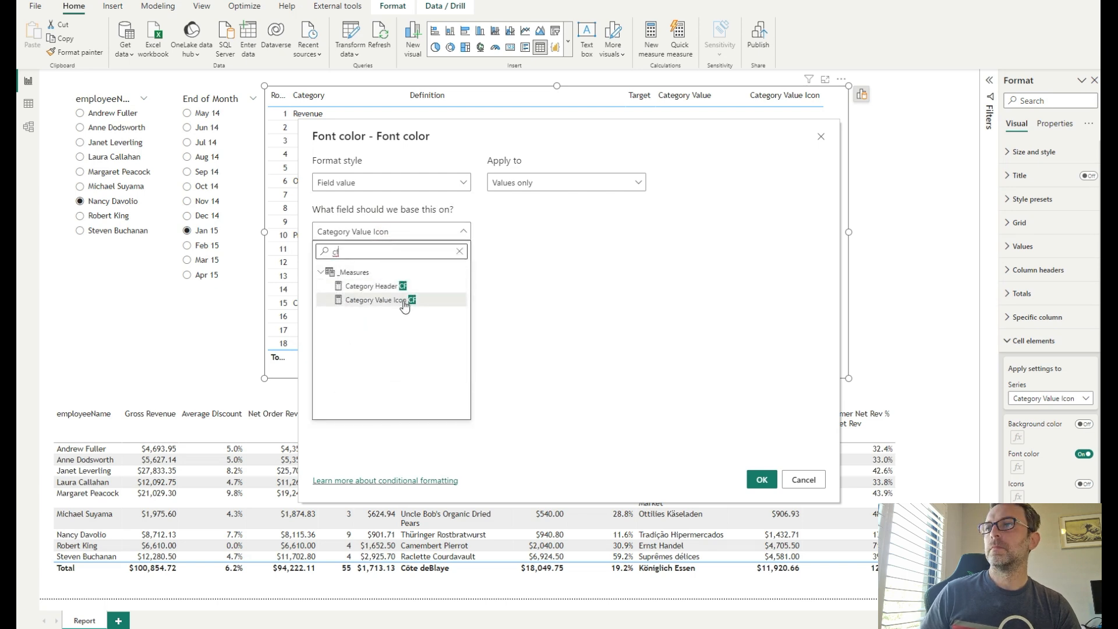
click(405, 300)
click(763, 481)
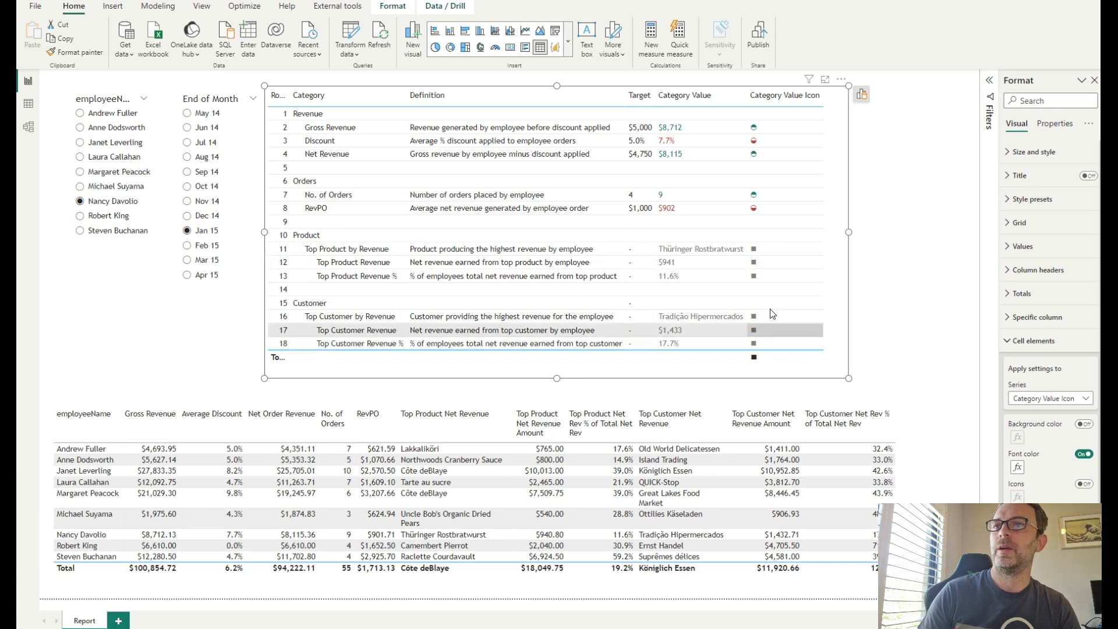
- Turn off the totals row values for the scorecard table
click(1010, 341)
click(1012, 293)
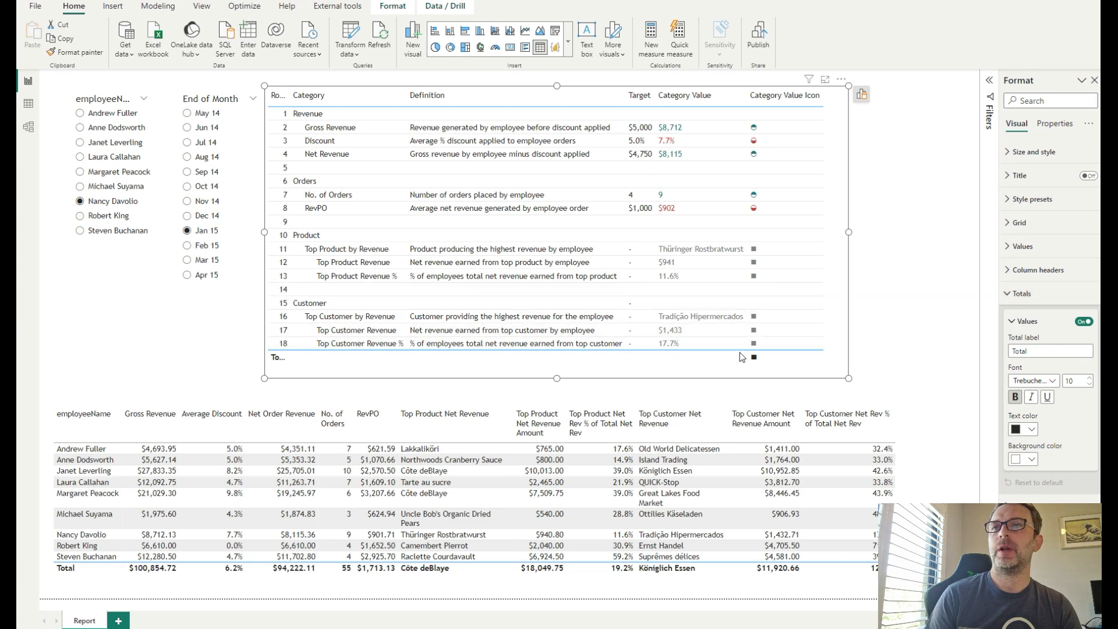
click(1083, 322)
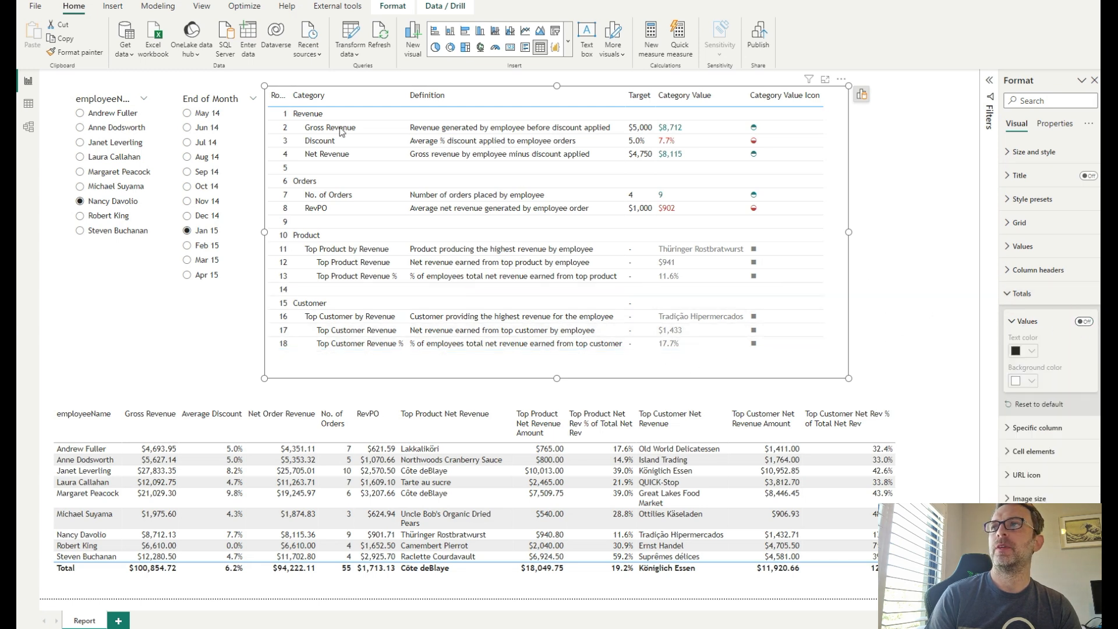
- Narrow the Row Index column of the scorecard table until it is hidden
drag(291, 95, 268, 98)
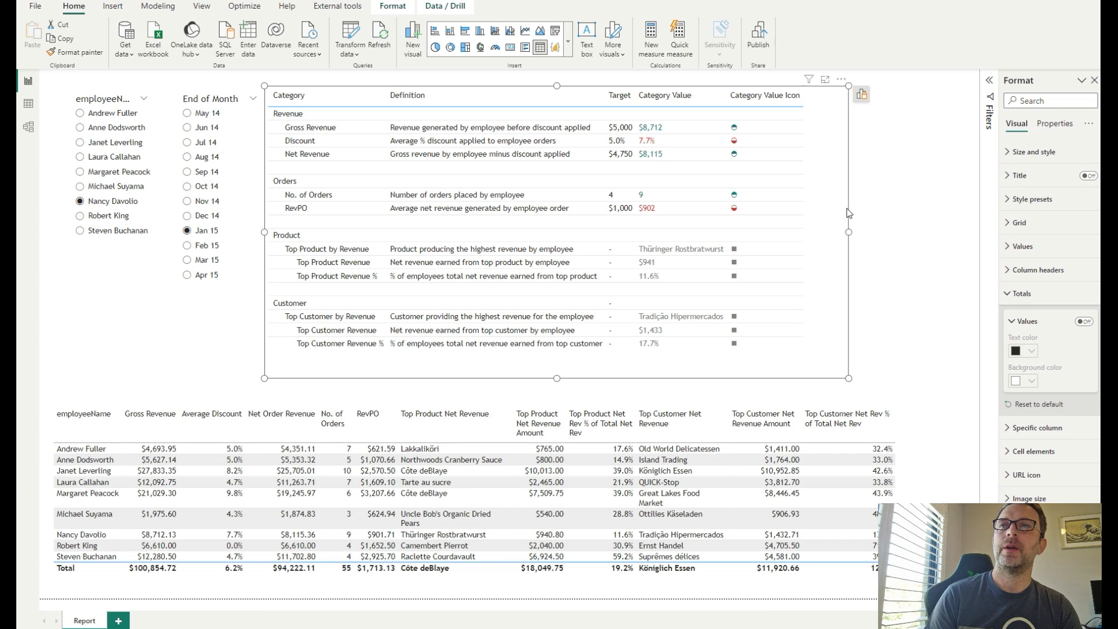
click(892, 185)
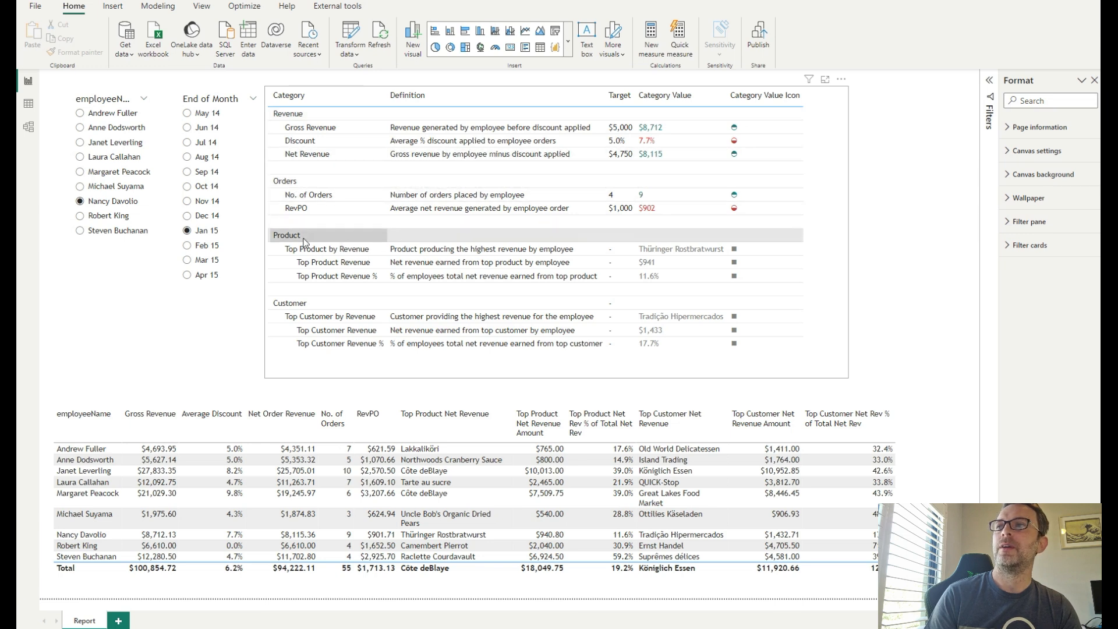
- Open the Category Header CF measure and examine its SWITCH formula for the header rows
click(1108, 80)
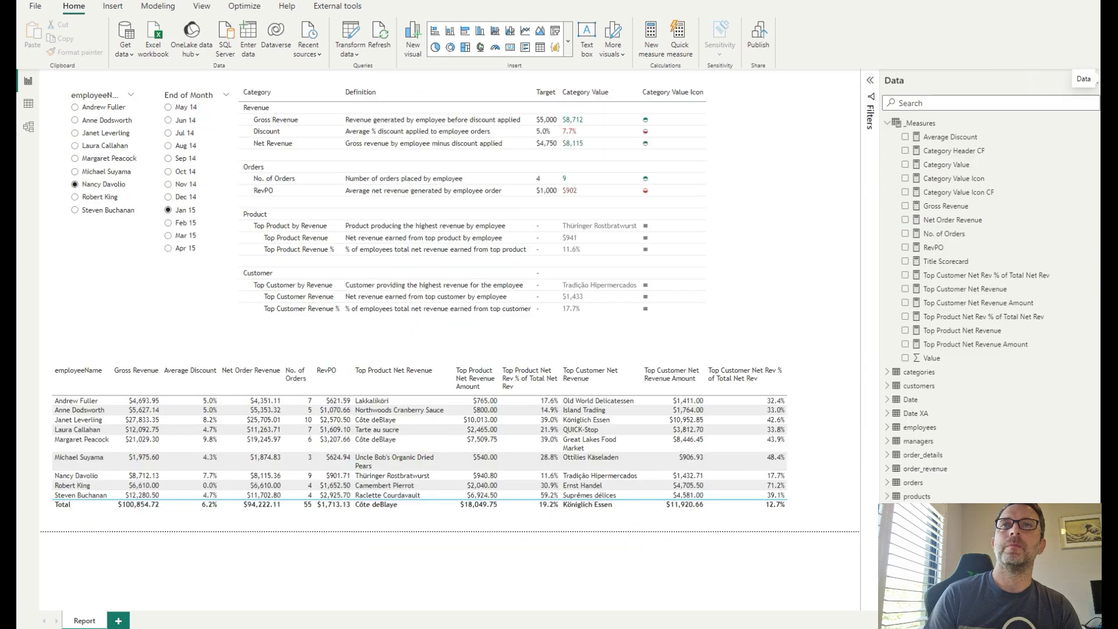
click(961, 151)
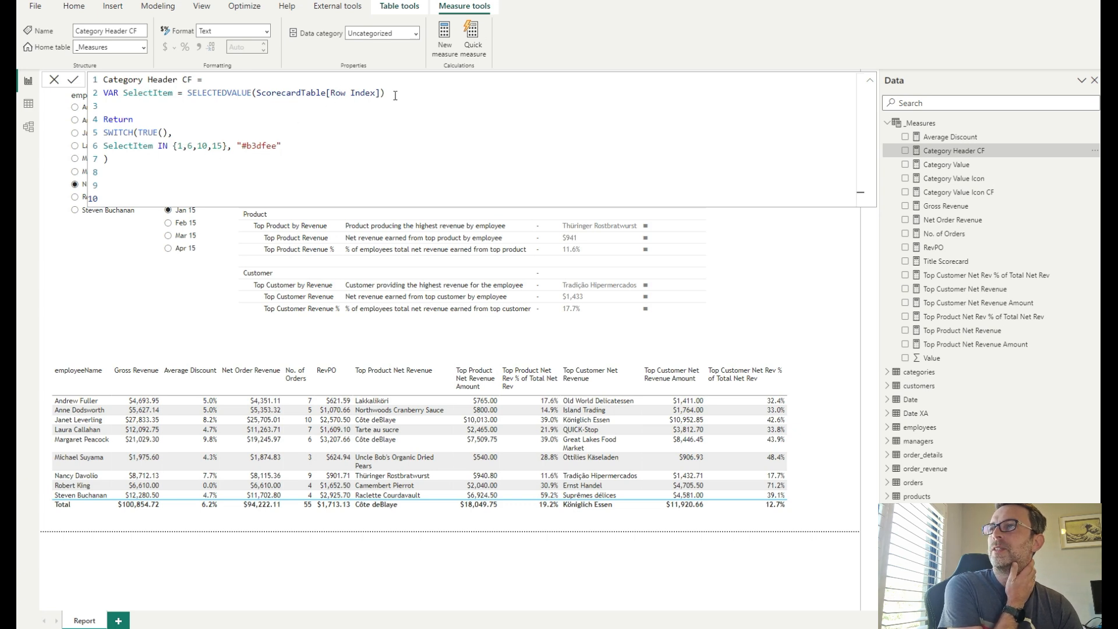
drag(396, 95, 192, 96)
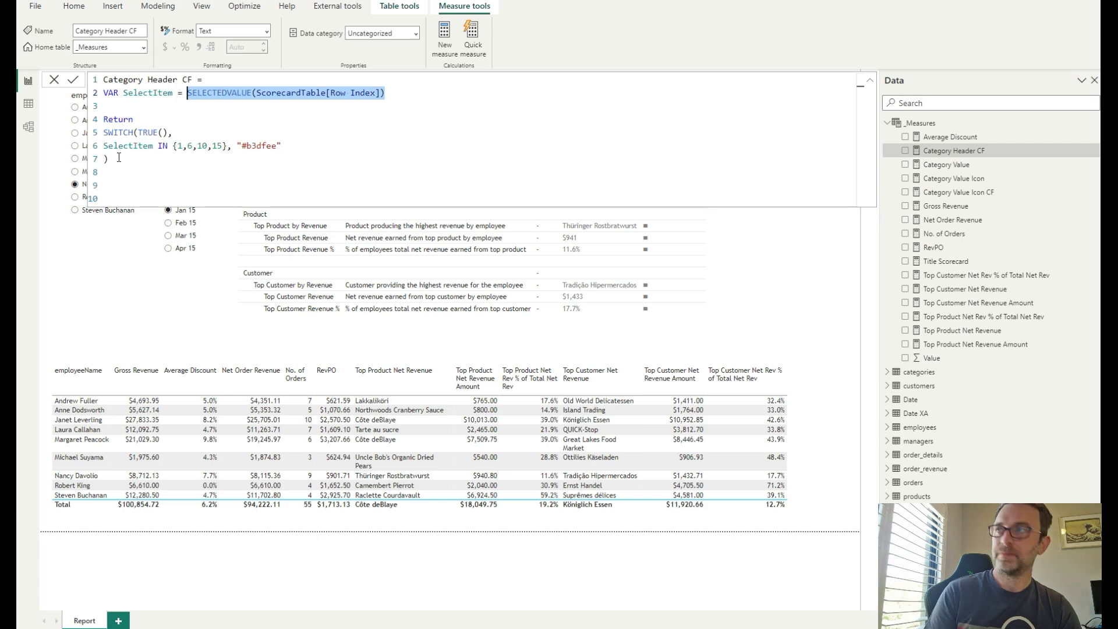
click(725, 239)
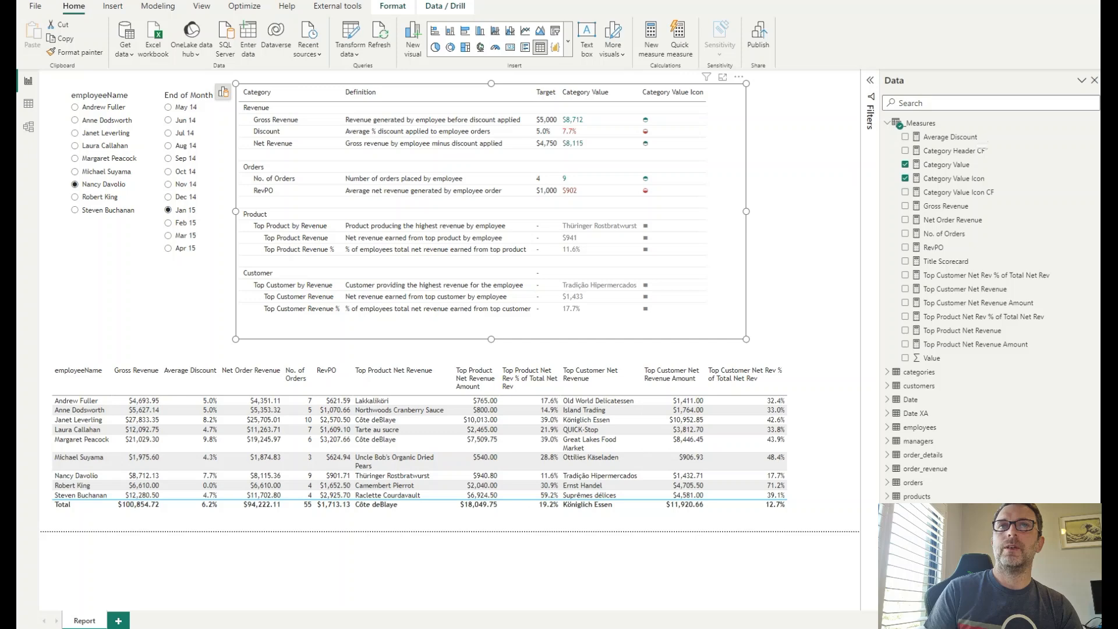
- Turn on background colour for the Category series and base it on the Category Header CF measure's field value
click(223, 92)
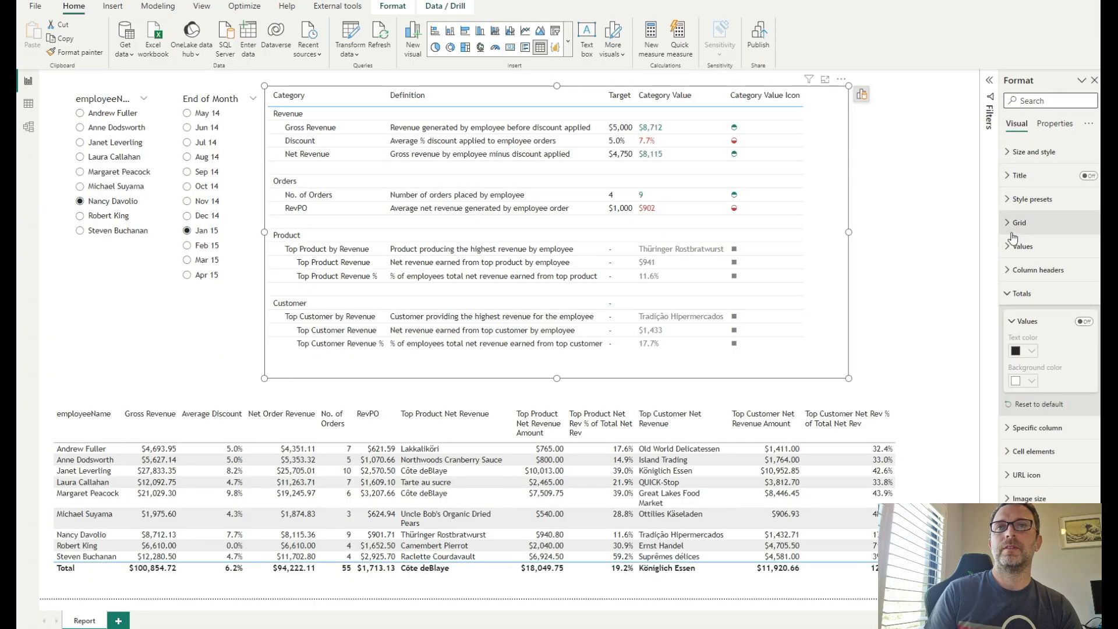
click(1029, 431)
click(1028, 428)
click(1028, 293)
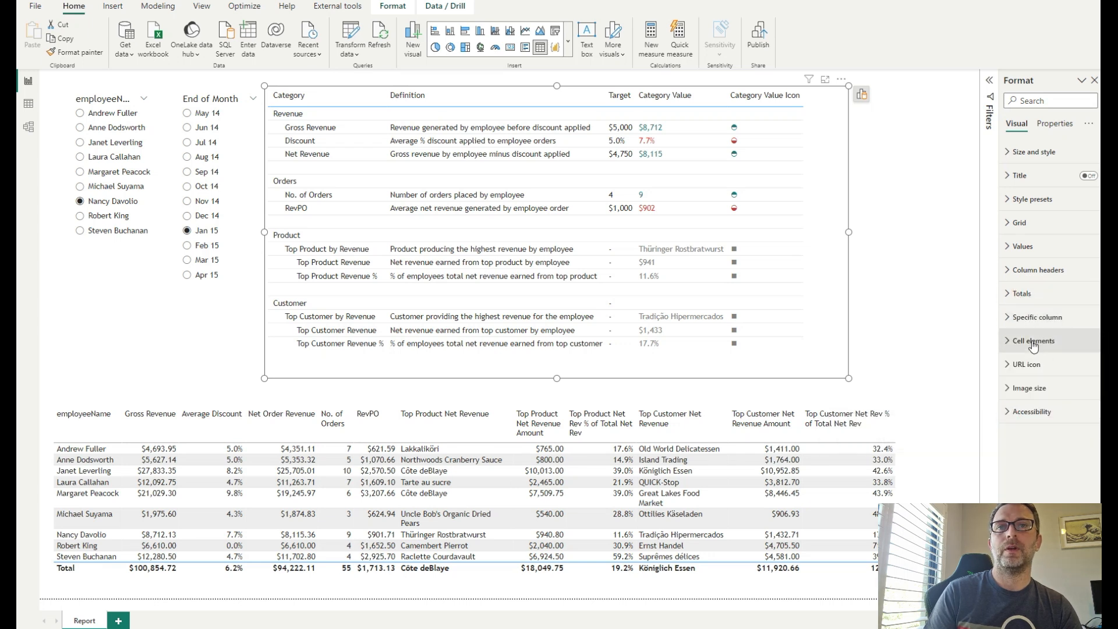
click(1033, 344)
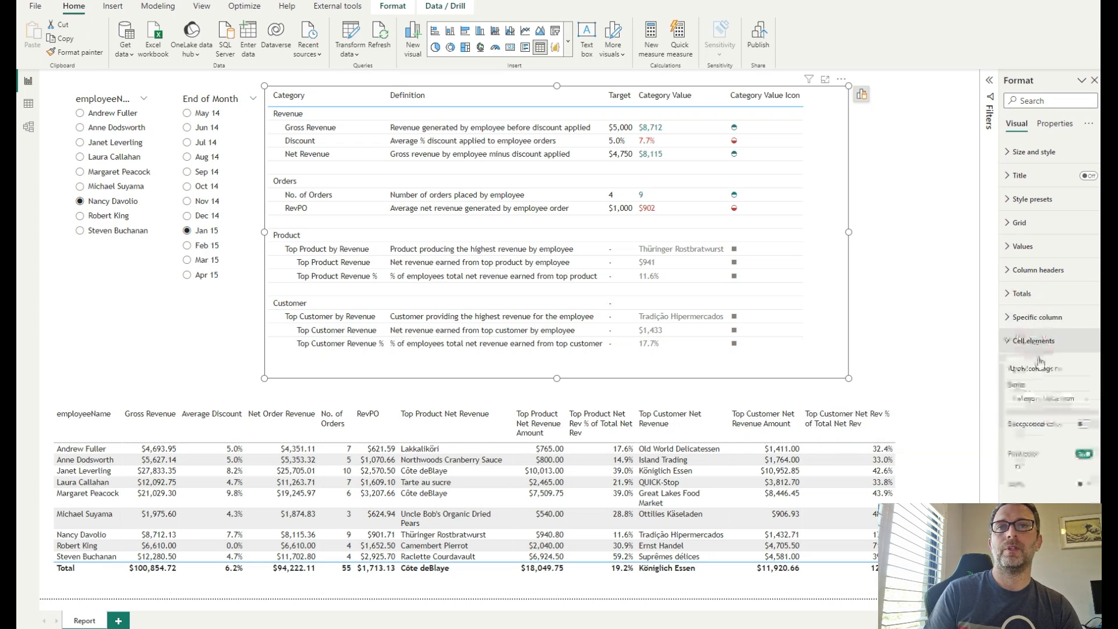
click(1059, 403)
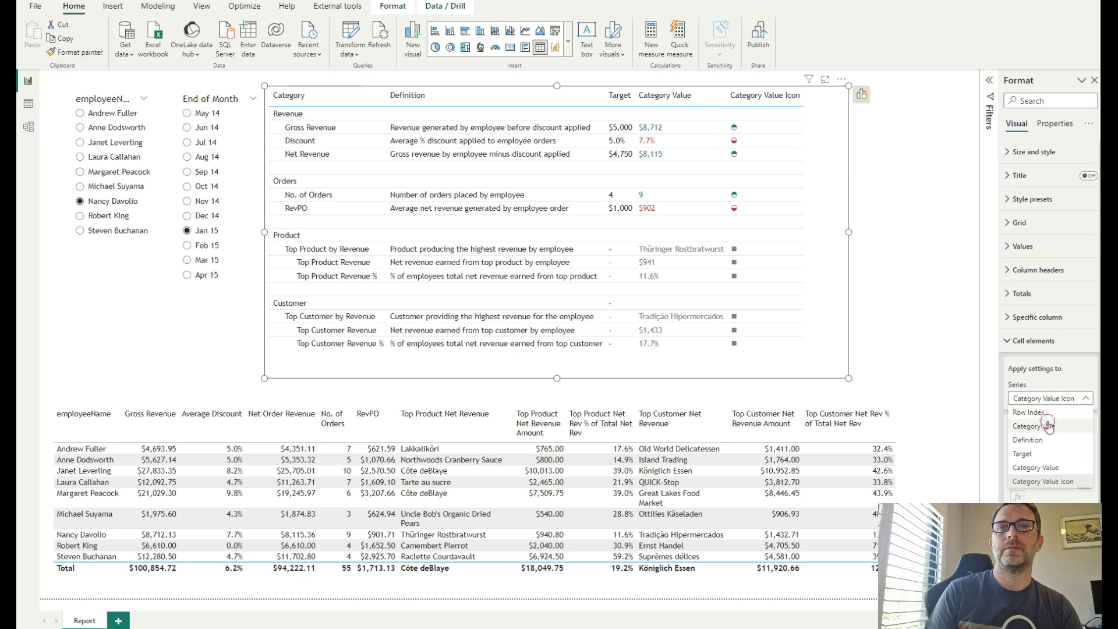
click(1048, 426)
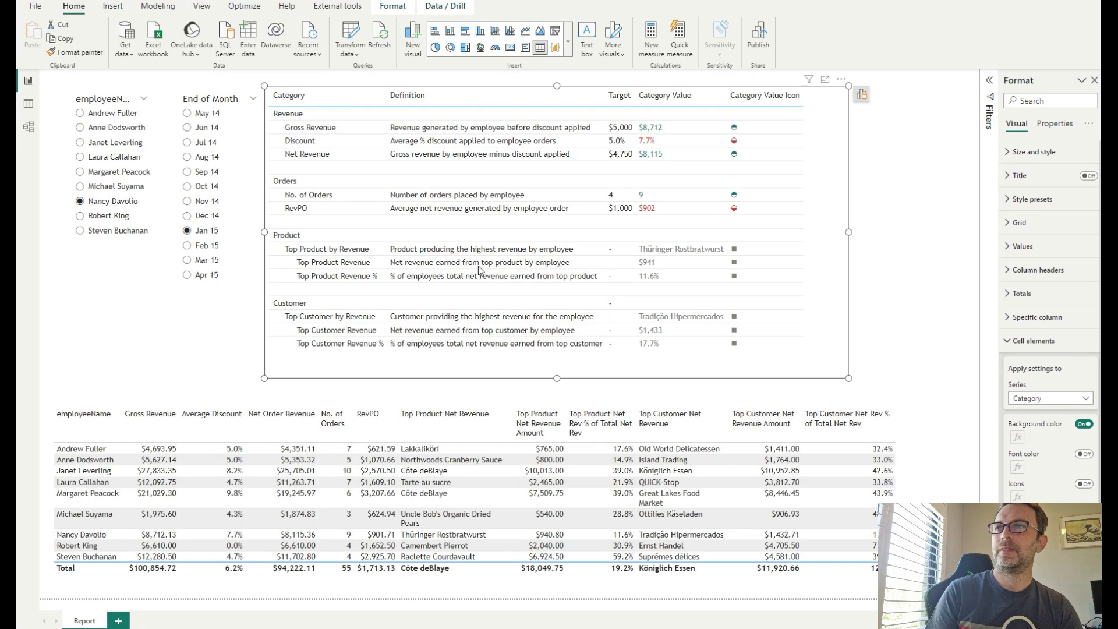
click(409, 182)
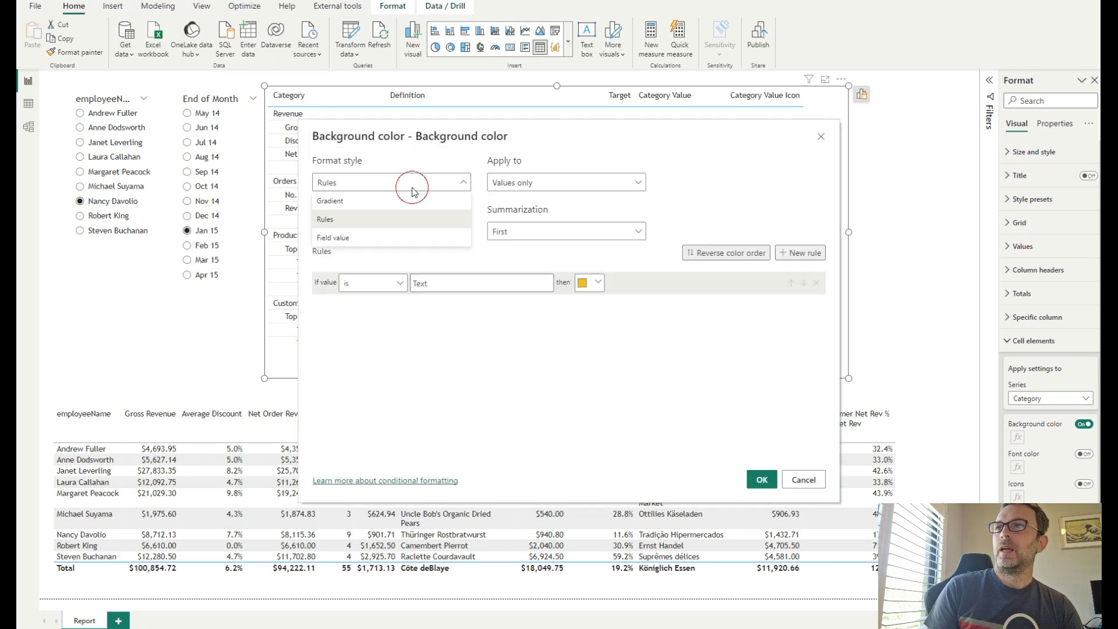
click(369, 239)
click(362, 232)
text(cf)
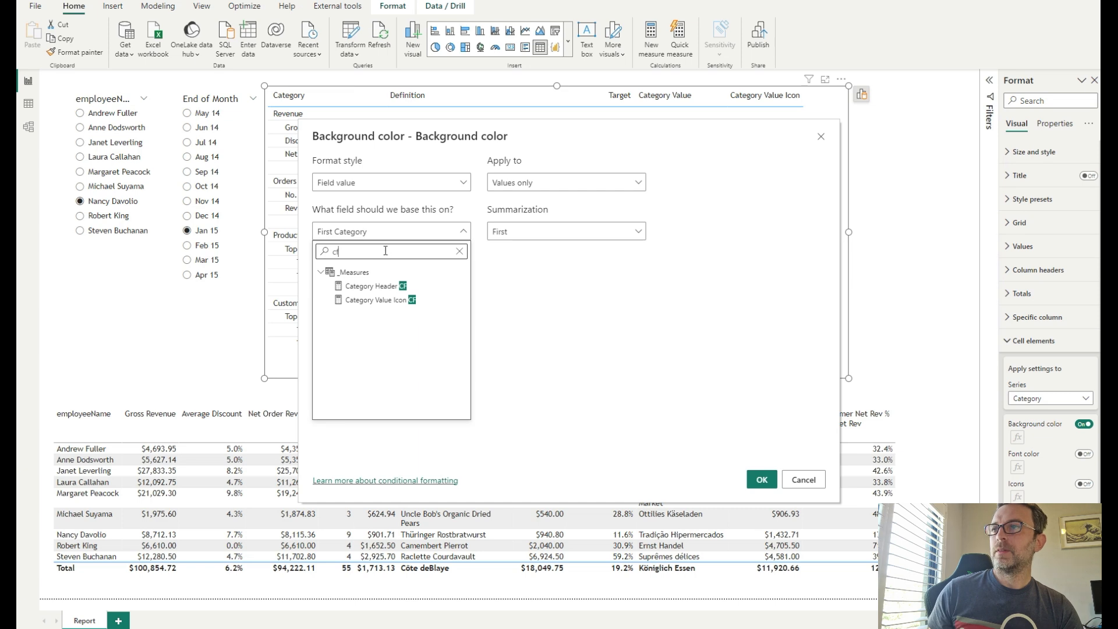
click(380, 287)
click(761, 479)
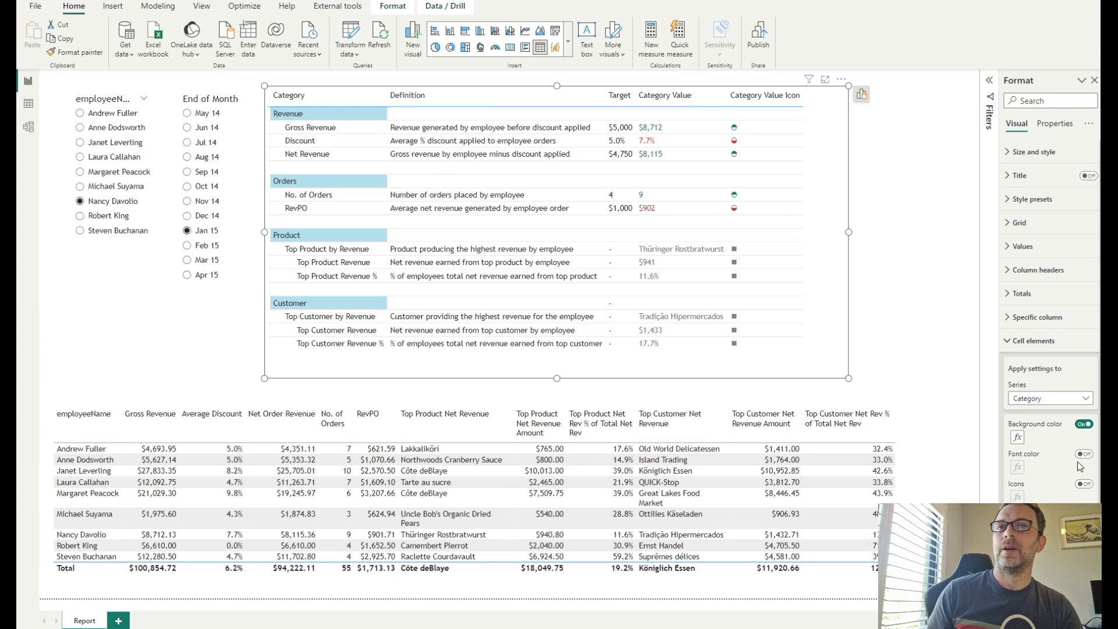
- Turn on background colour for the Definition series with Field value formatting from Category Header CF
click(1050, 398)
click(1042, 440)
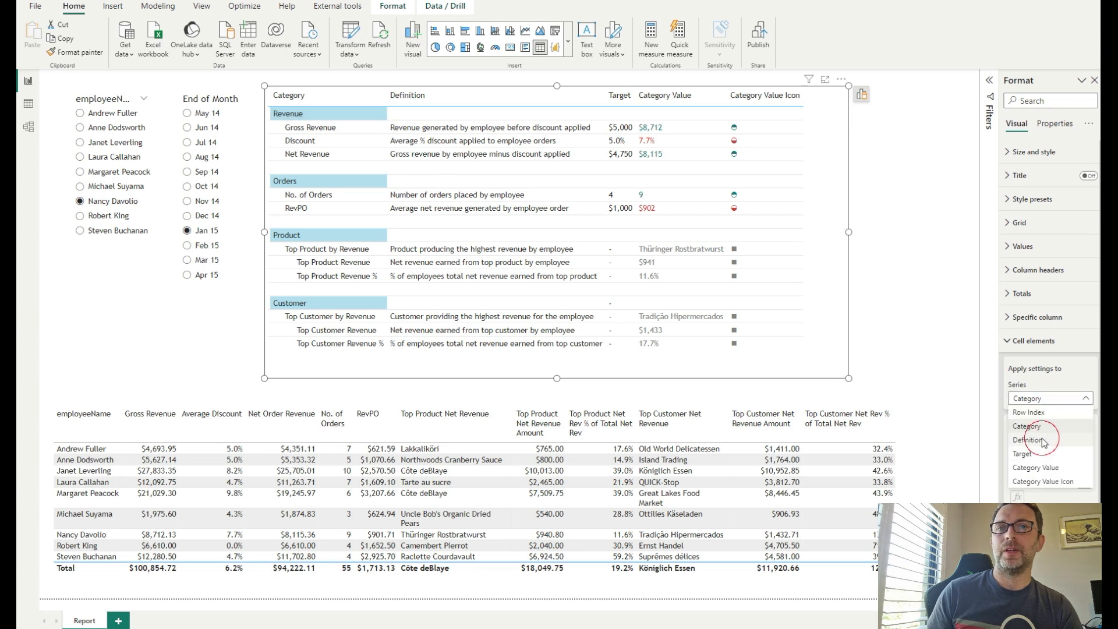
click(1084, 424)
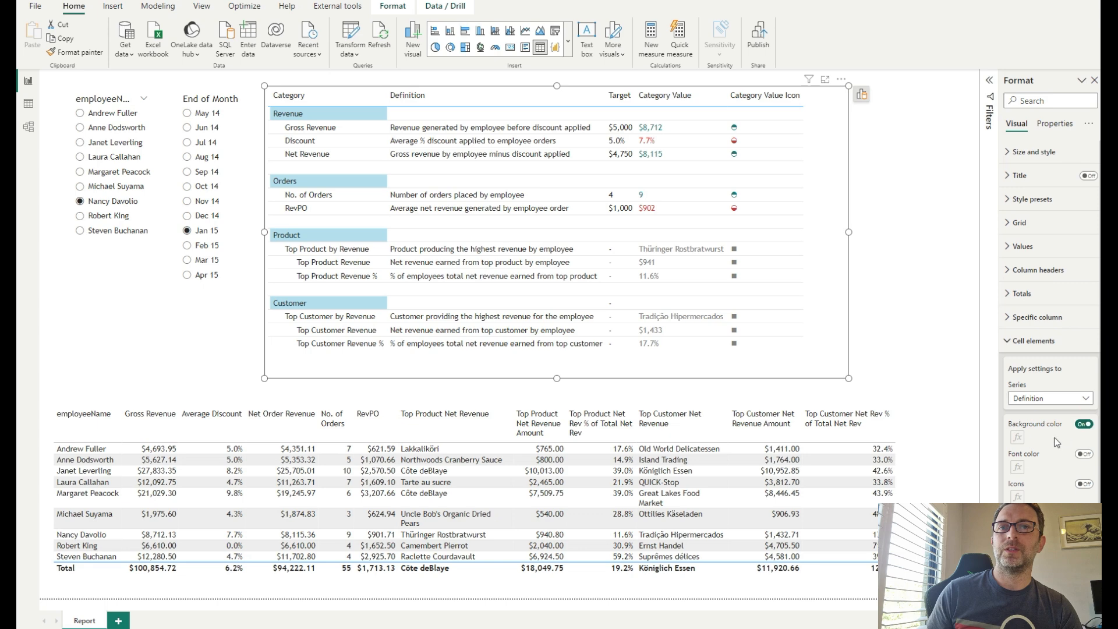
click(1018, 437)
click(444, 183)
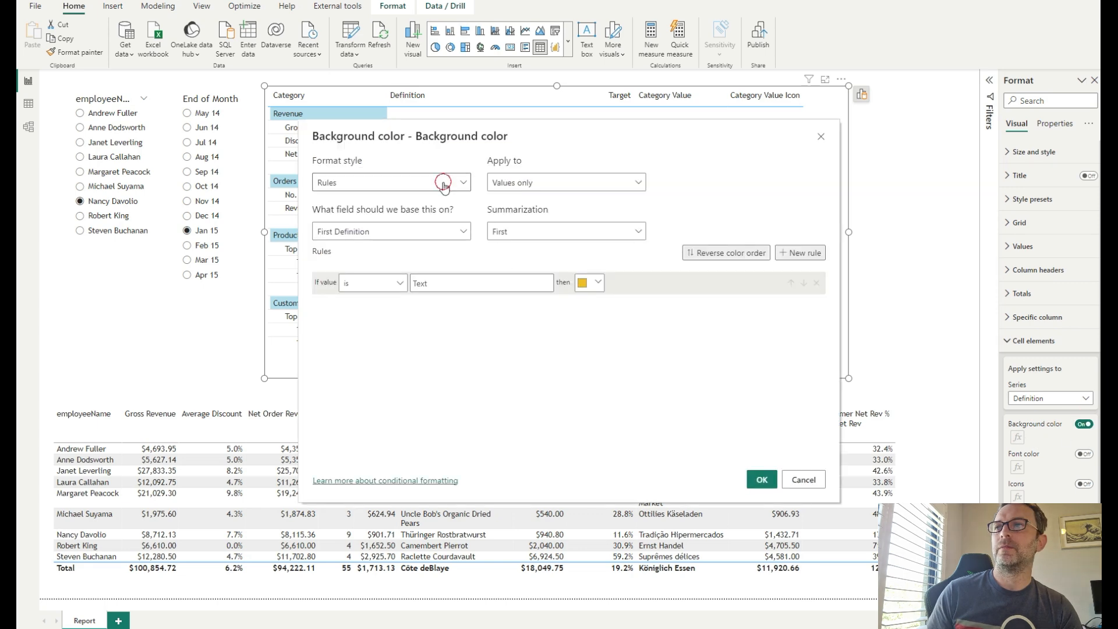
click(375, 240)
click(385, 235)
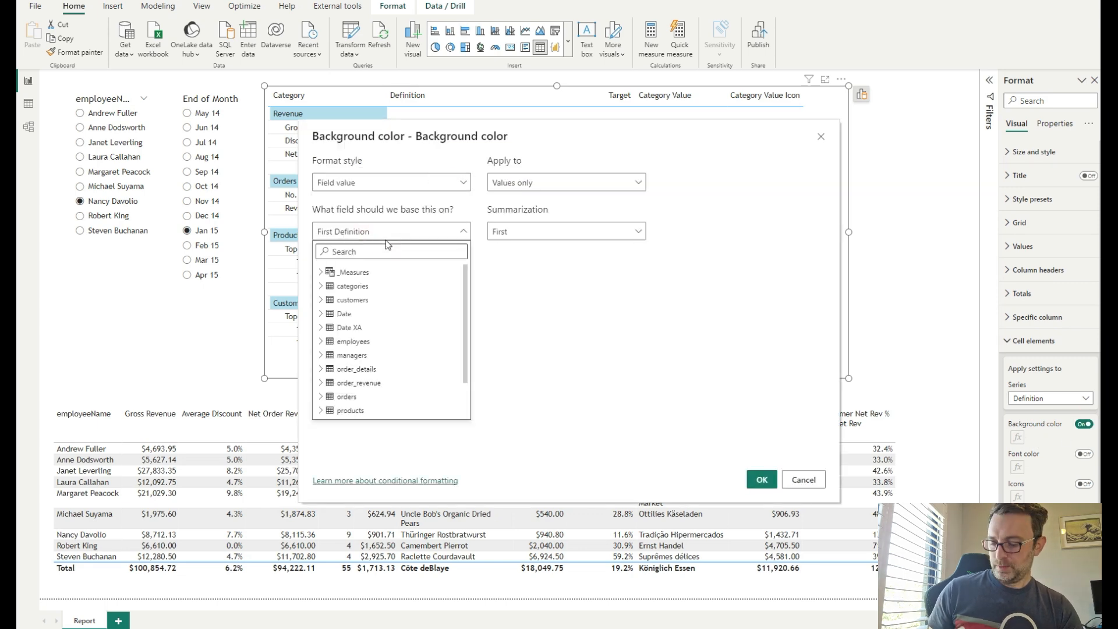
text(cat)
click(373, 282)
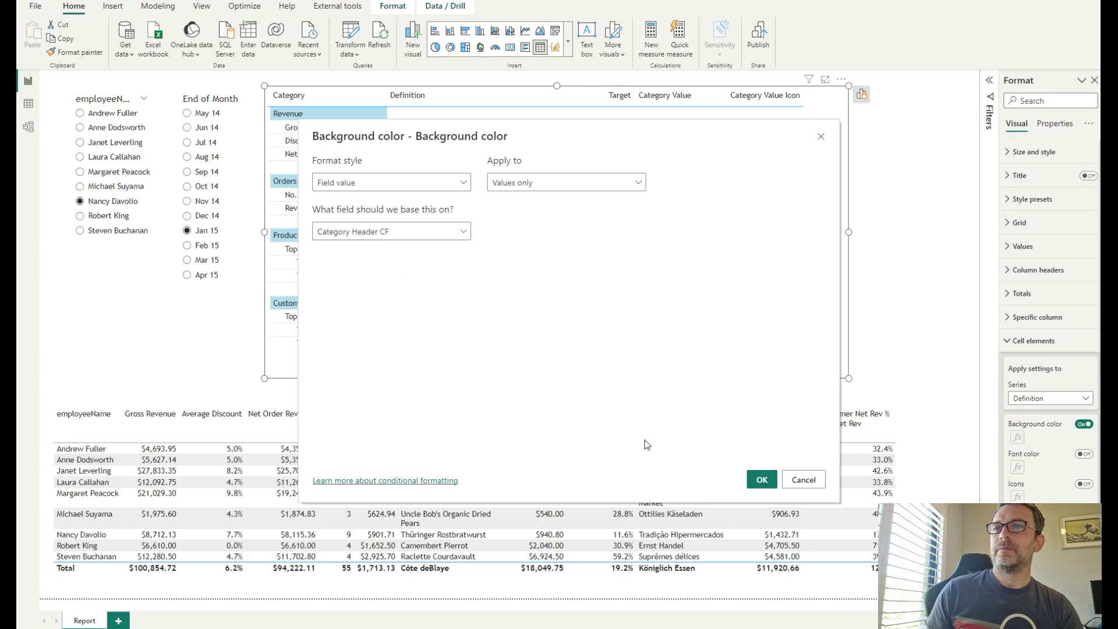
click(774, 486)
- Turn on background colour for the Target series with Field value formatting from Category Header CF
click(1084, 424)
click(361, 183)
click(365, 238)
click(373, 233)
text(cat)
click(372, 285)
click(761, 482)
- Set the Category Value background colour to Field value formatting based on Category Header CF
click(1083, 400)
click(1042, 459)
click(1084, 424)
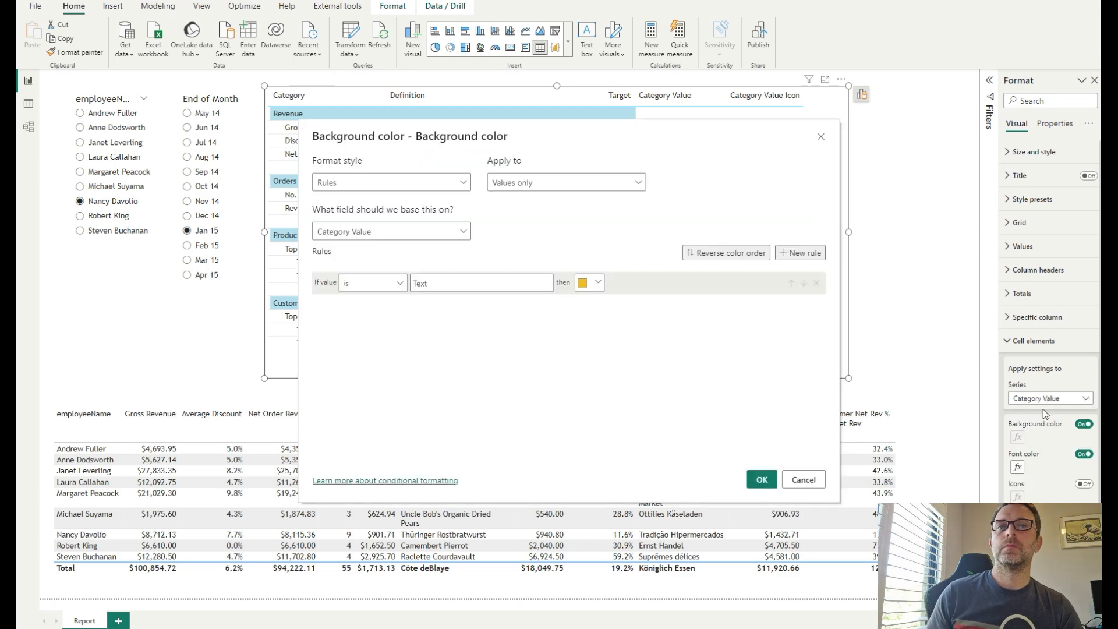
click(361, 182)
click(365, 237)
click(387, 233)
text(cf)
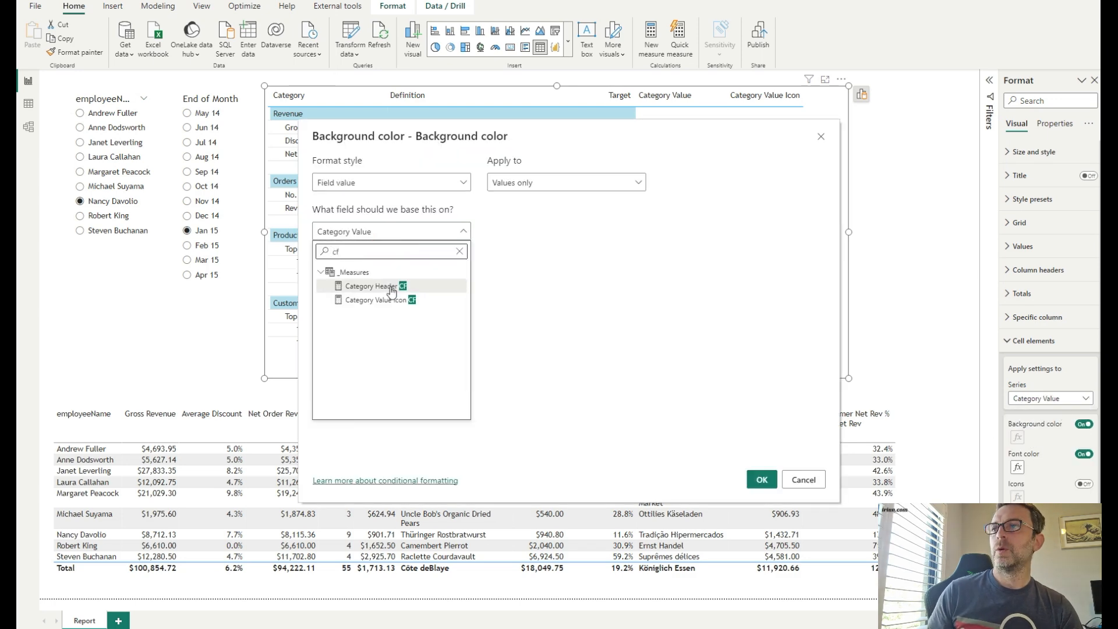
click(391, 289)
click(761, 480)
- Set the Category Value Icon background colour to Field value formatting based on Category Header CF
click(1051, 398)
click(1045, 483)
click(1084, 424)
click(1018, 438)
click(391, 182)
click(388, 238)
click(389, 233)
text(cf)
click(396, 286)
click(761, 480)
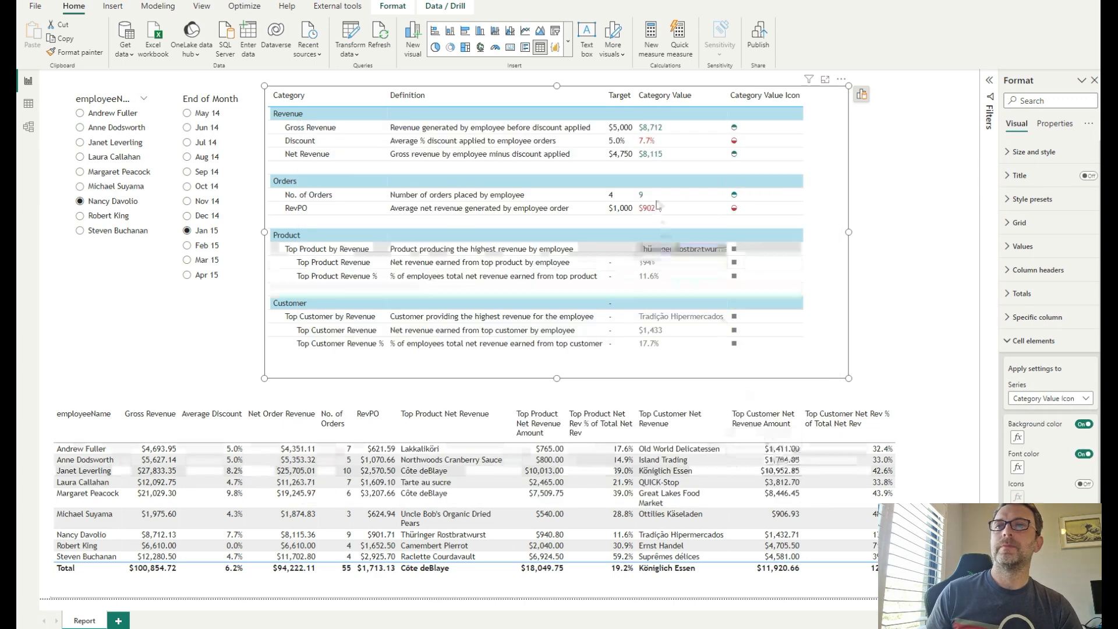
- Set the column headers' background to a dark blue theme colour and their text colour to white
click(1040, 345)
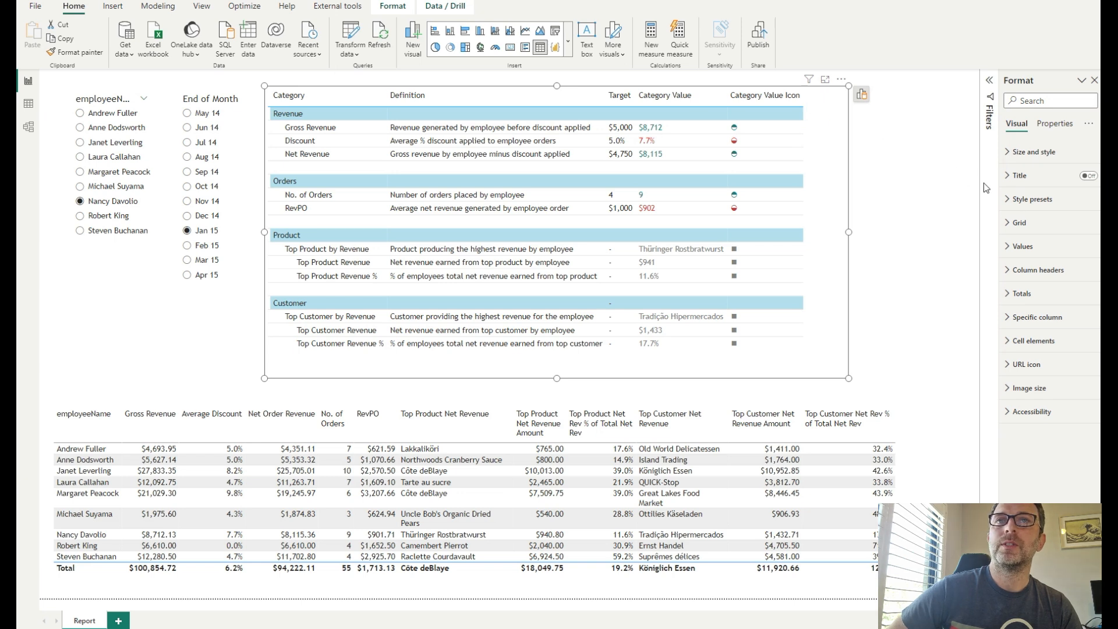
click(1043, 269)
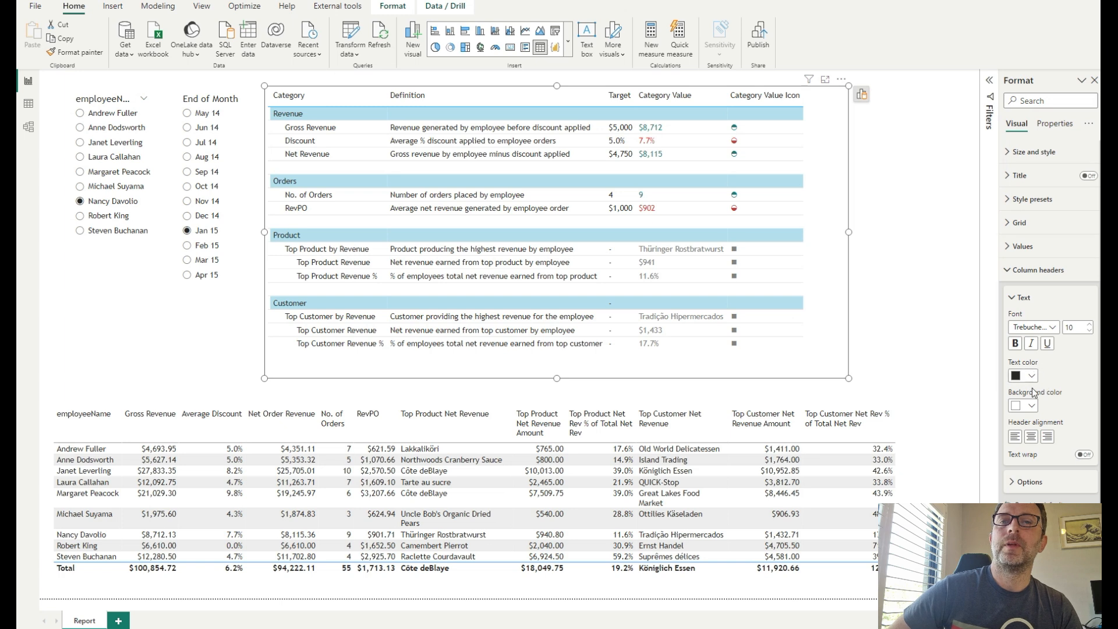
click(1031, 406)
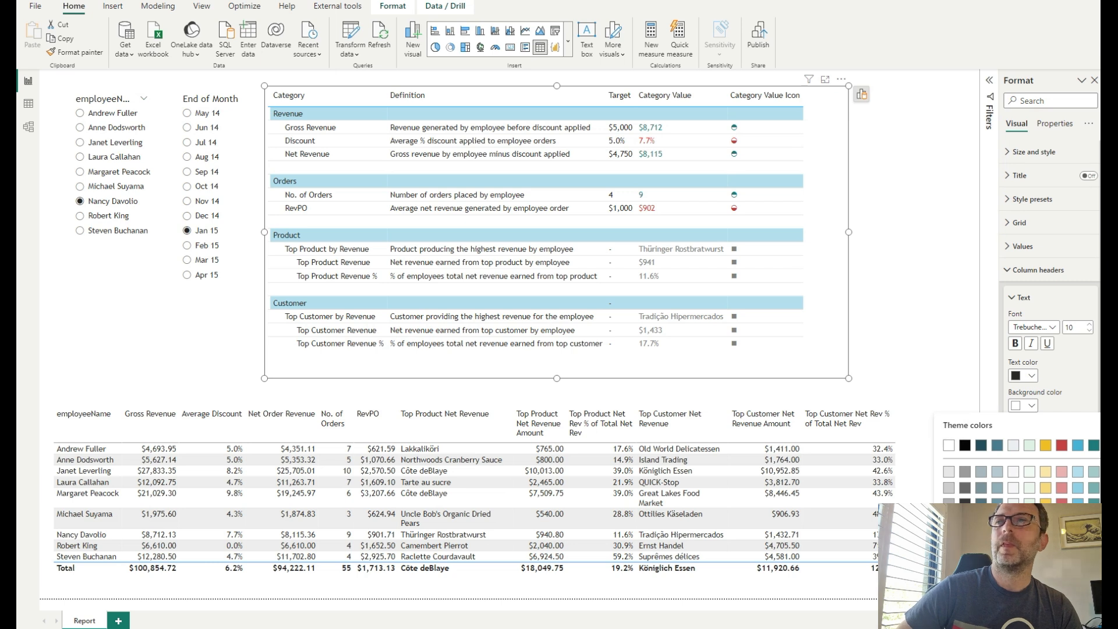
click(1077, 520)
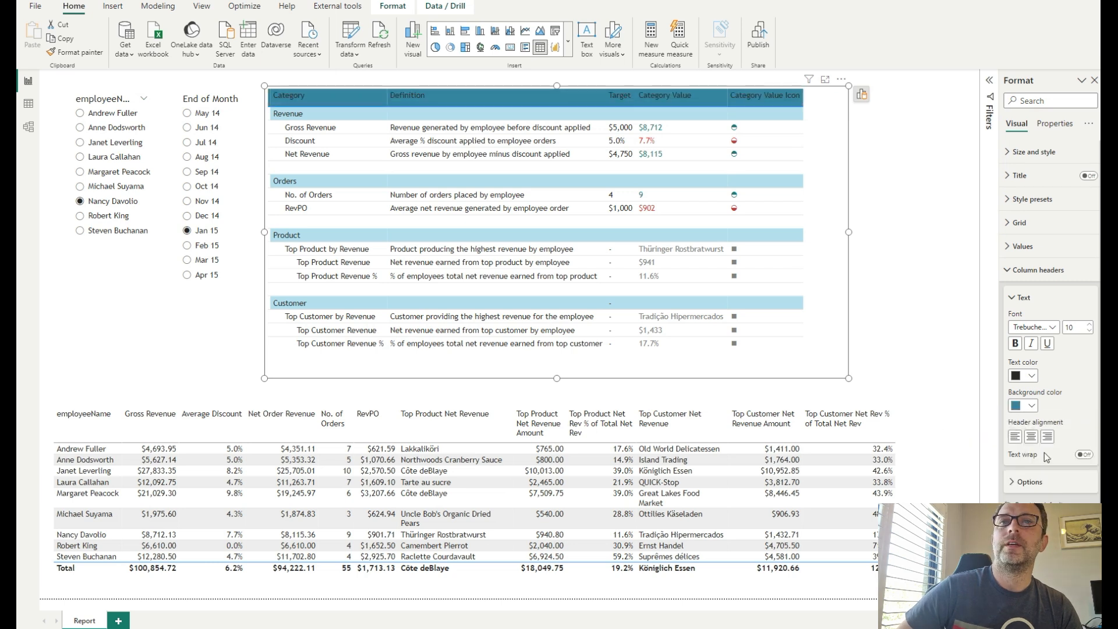
click(1031, 376)
click(950, 415)
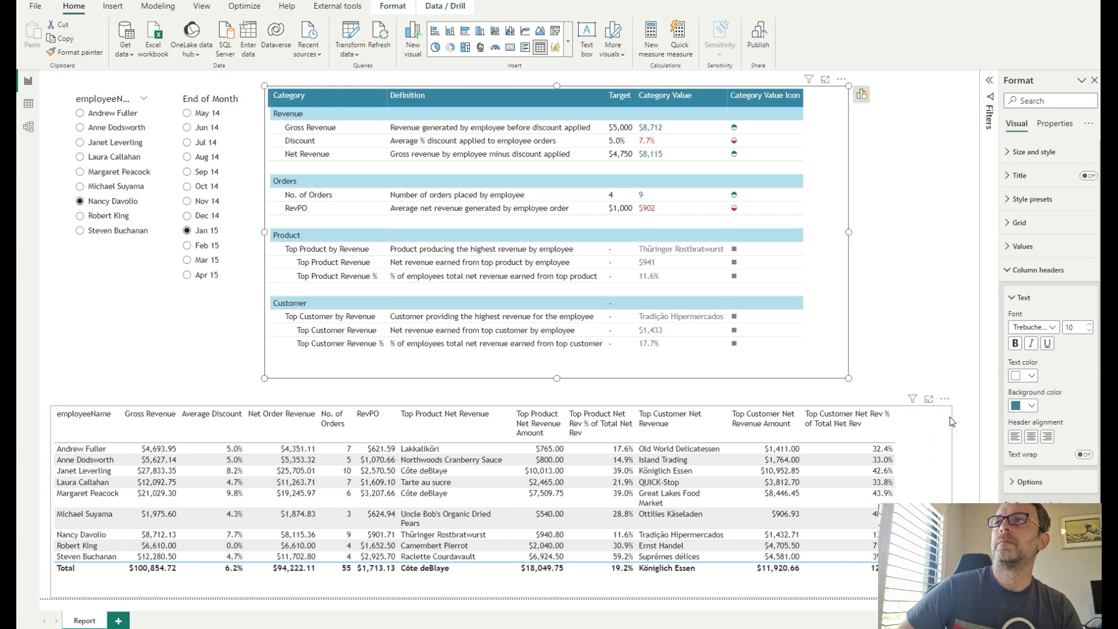
click(1014, 270)
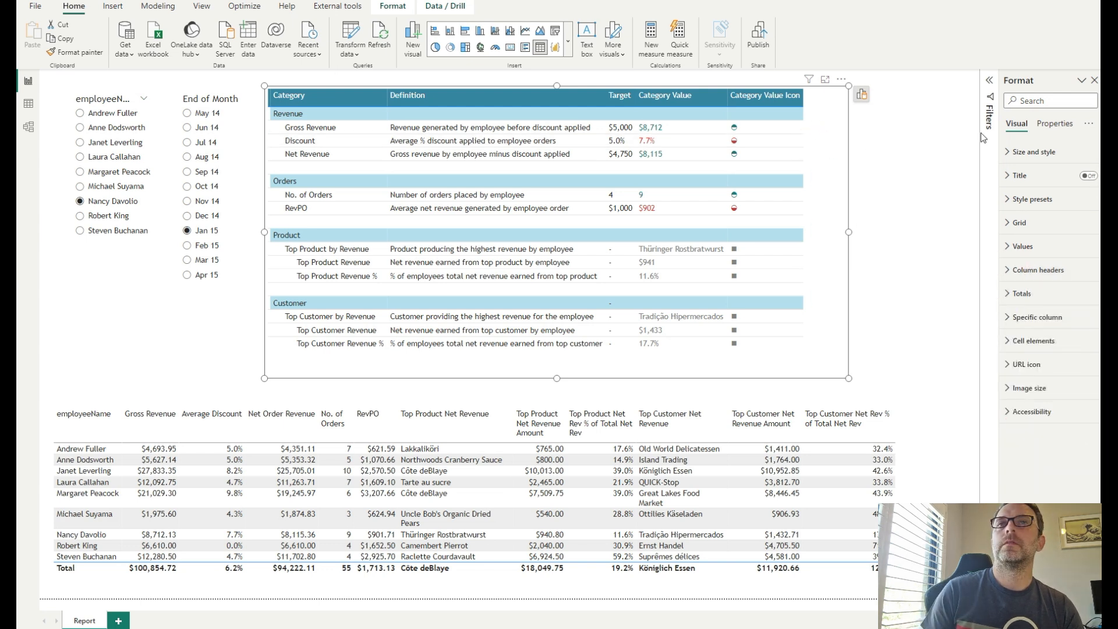
- Rename the Category Value Icon column in the scorecard visual to Rating
click(1040, 322)
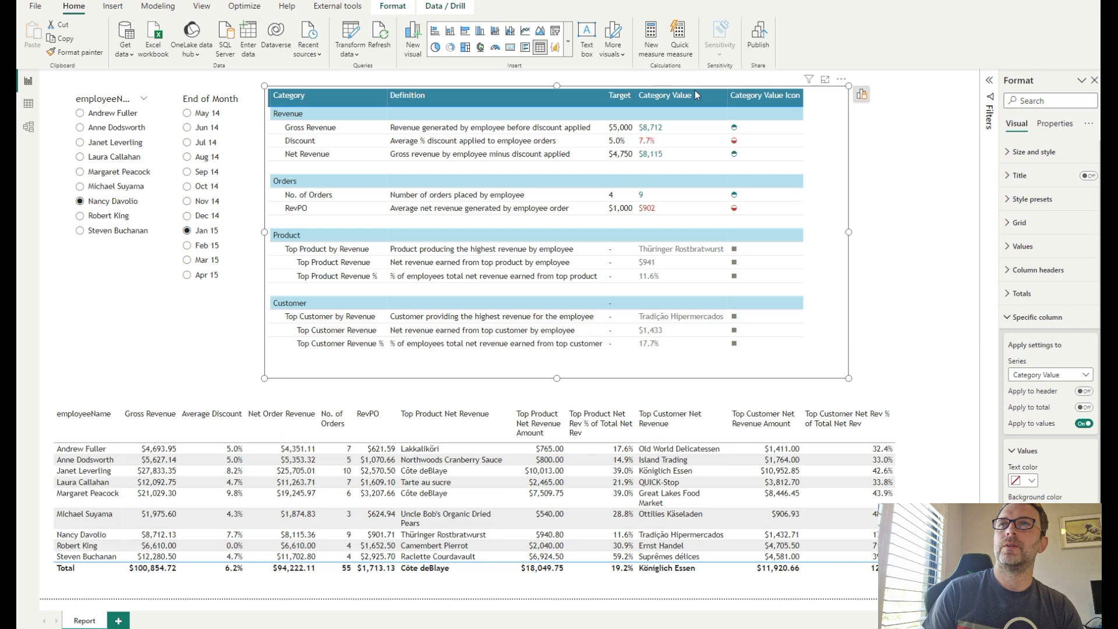
click(861, 95)
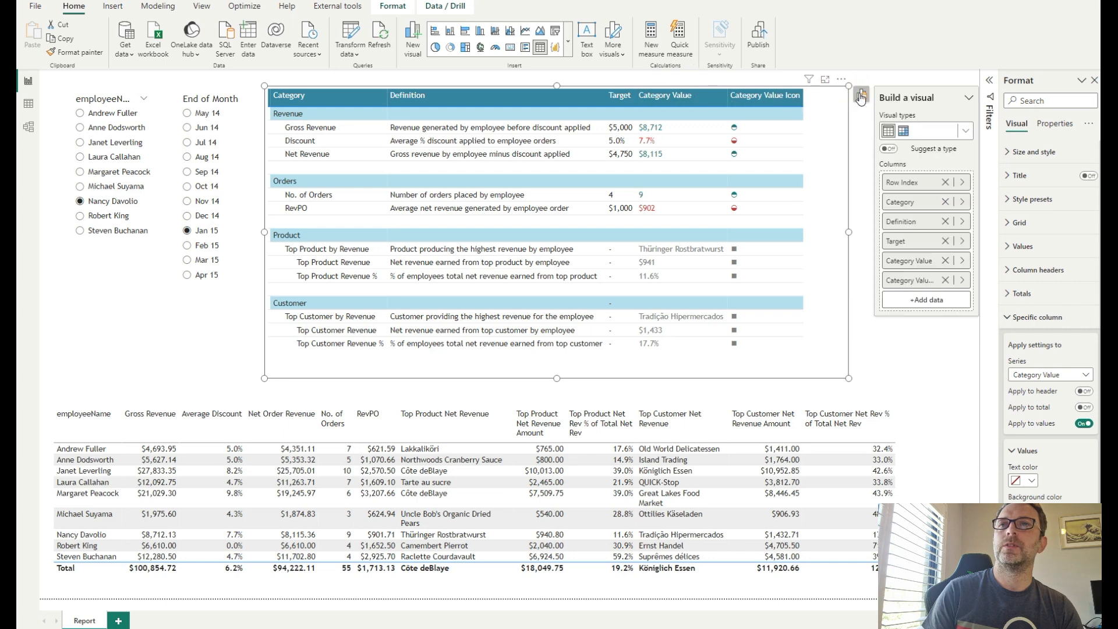
double_click(915, 282)
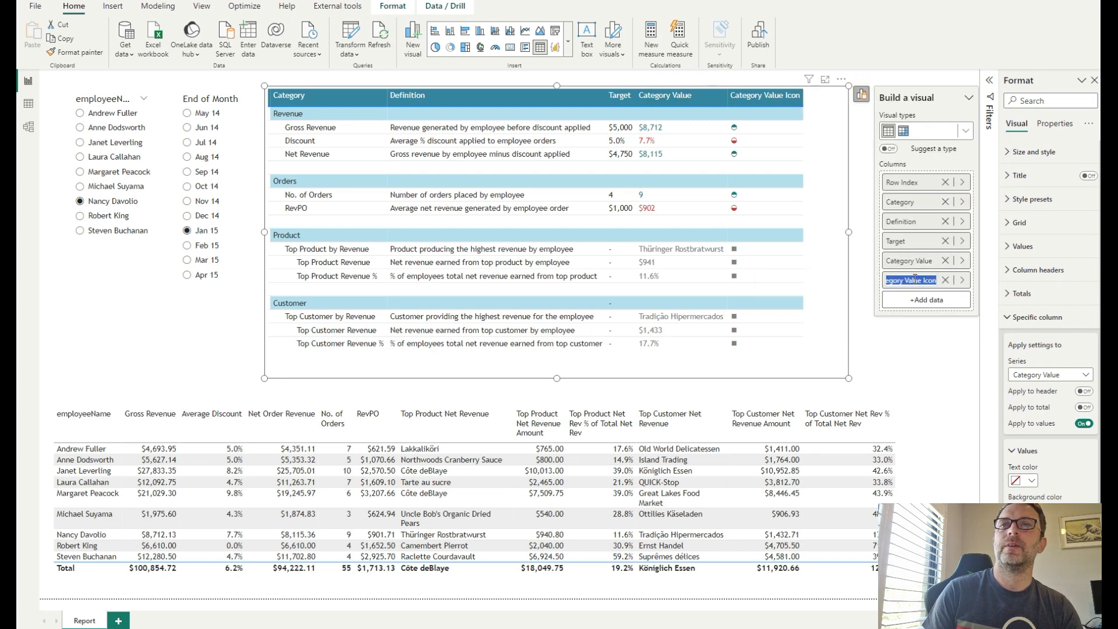
text(Rating)
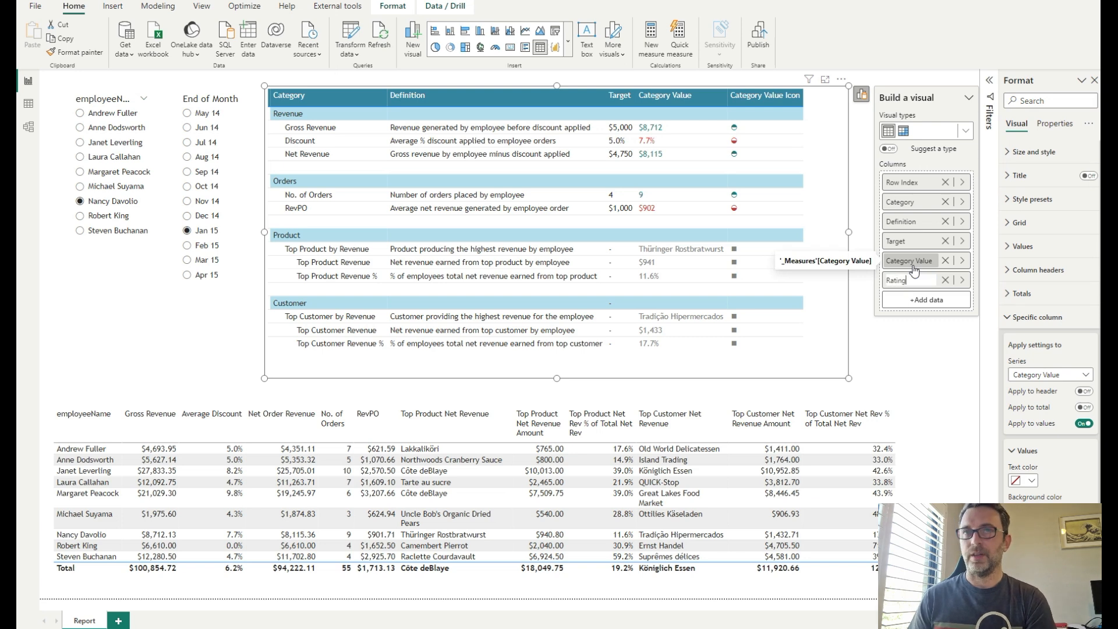
key(Return)
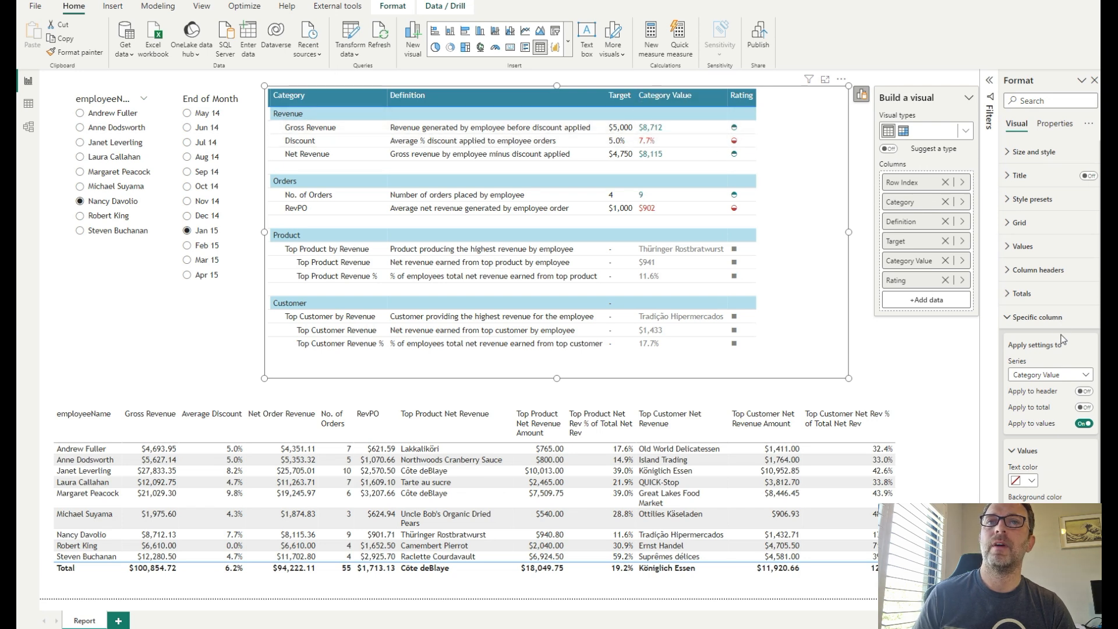
- Apply the Category Value column settings to its header and total as well, and right-align the values
click(1055, 377)
click(1055, 377)
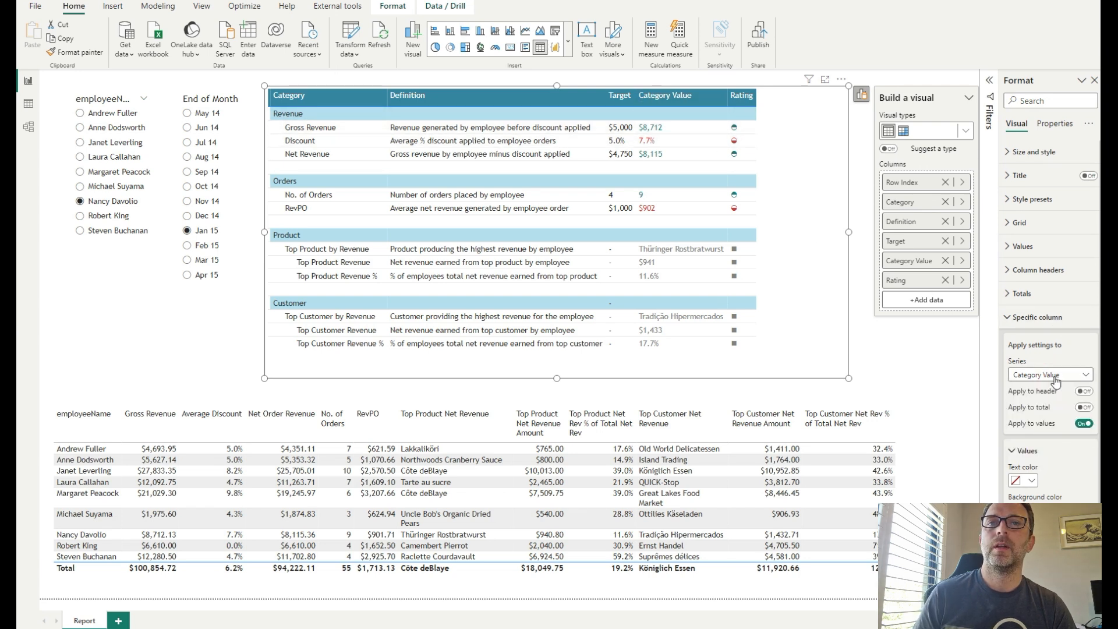
click(1084, 391)
click(1083, 407)
click(1043, 541)
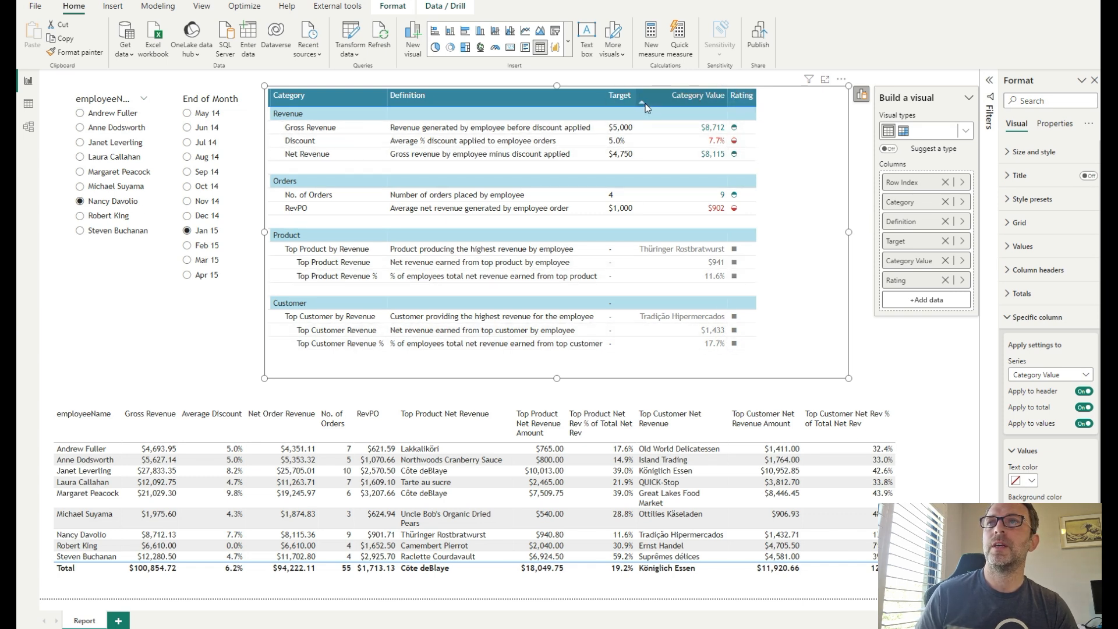
- Widen the Target column and adjust the top edge of the scorecard table visual
mouse_move(634, 99)
mouse_down()
mouse_move(652, 97)
mouse_move(612, 95)
mouse_move(623, 95)
mouse_up()
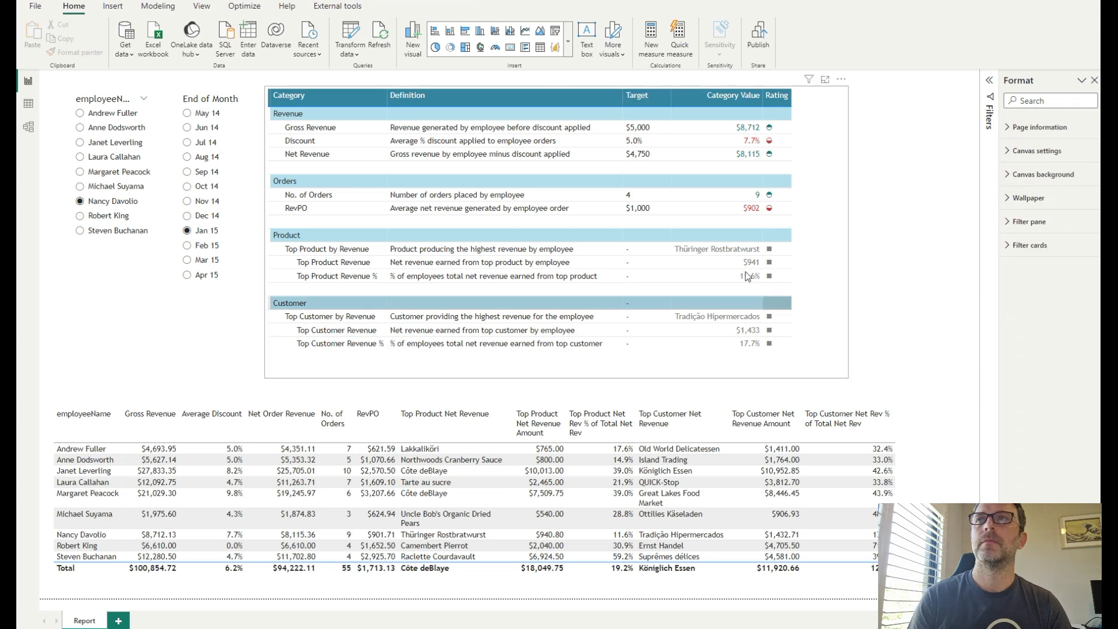
click(648, 110)
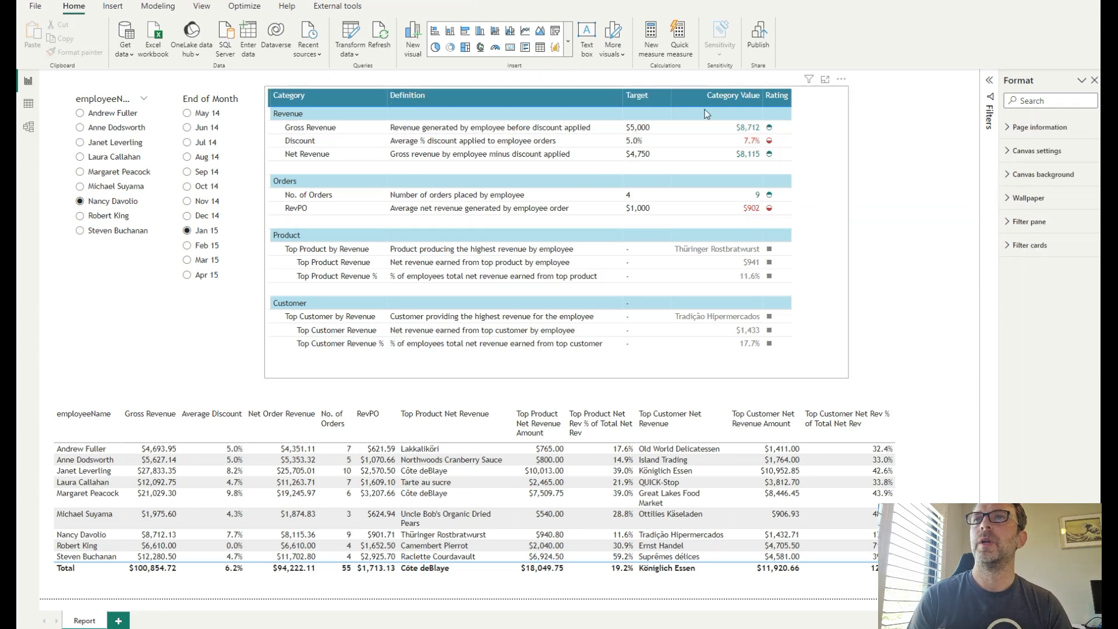
click(562, 88)
drag(562, 88, 554, 104)
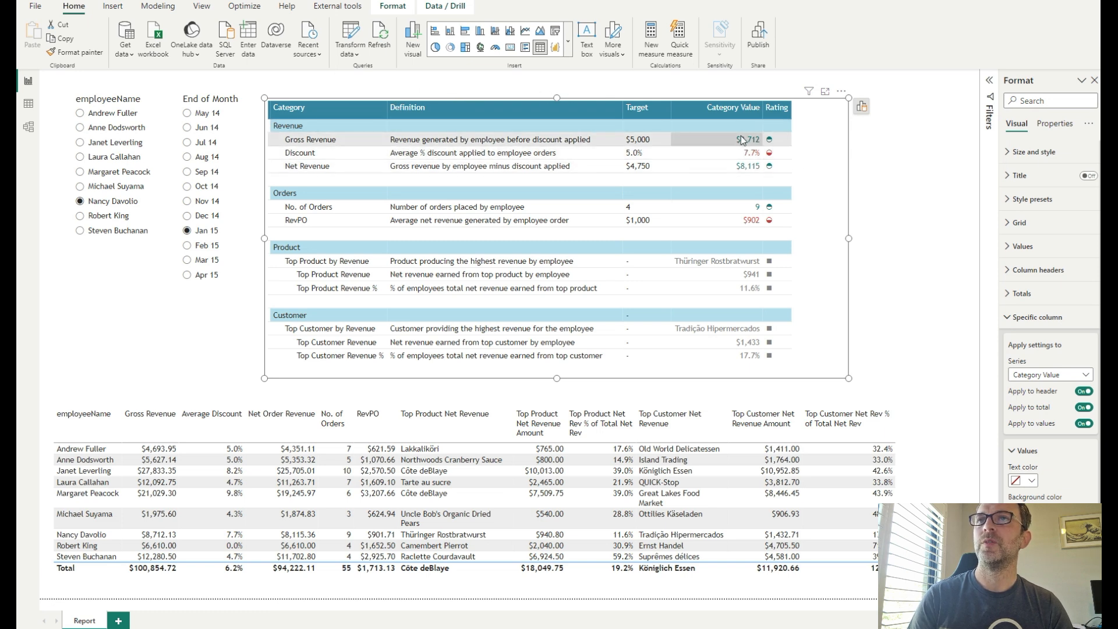
- Search the data fields for rank and open the Rank Employee Revenue measure's formula
click(1107, 81)
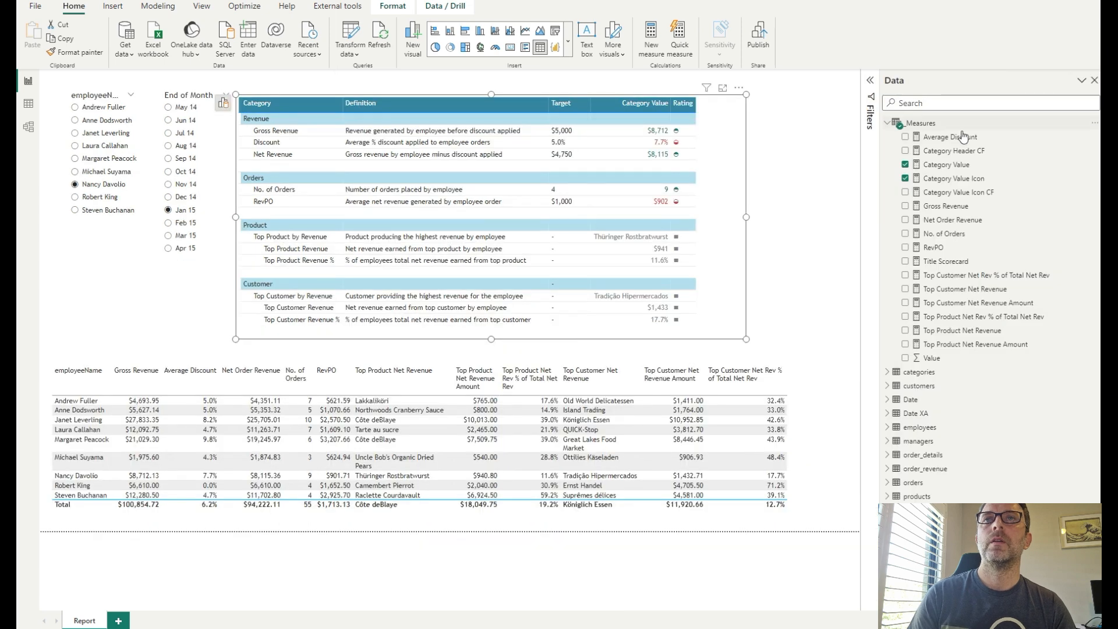
click(928, 105)
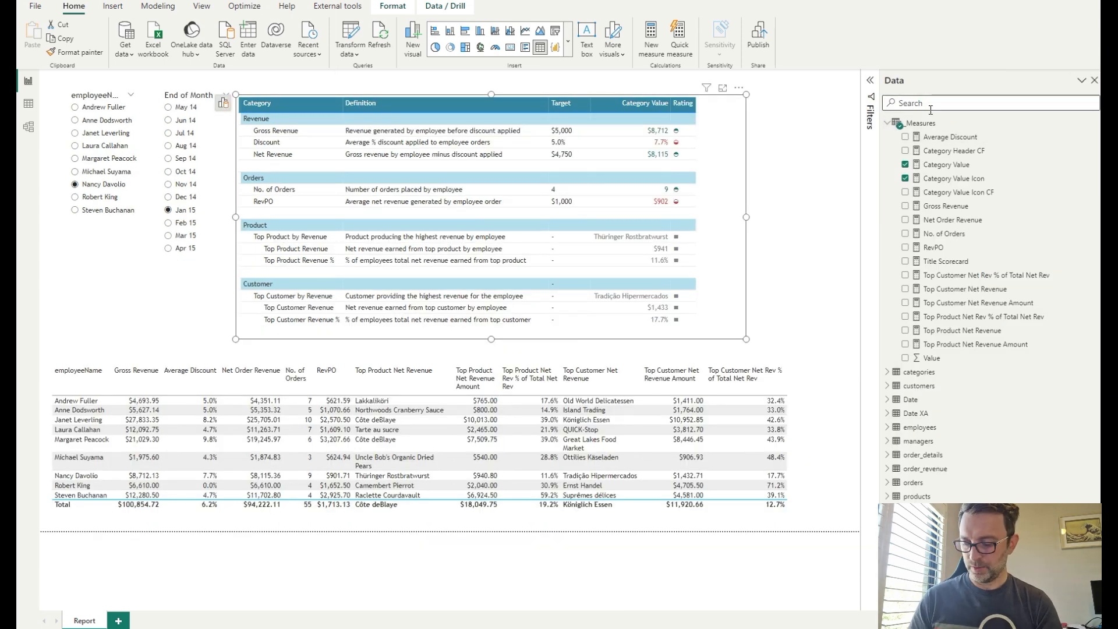
text(rn)
key(BackSpace)
key(BackSpace)
text(rank)
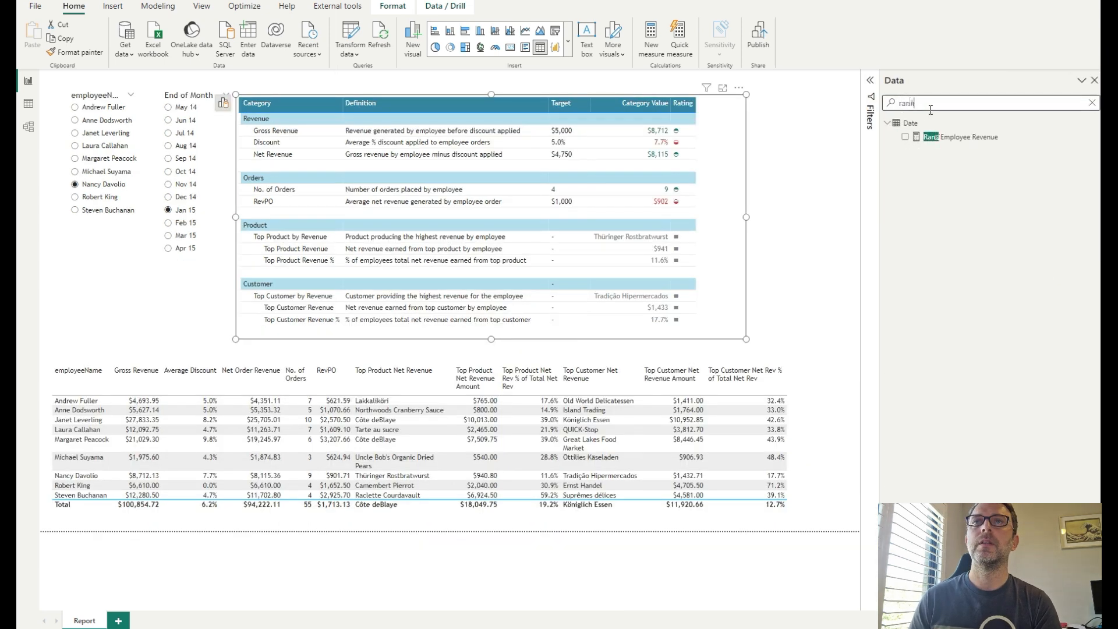
click(978, 138)
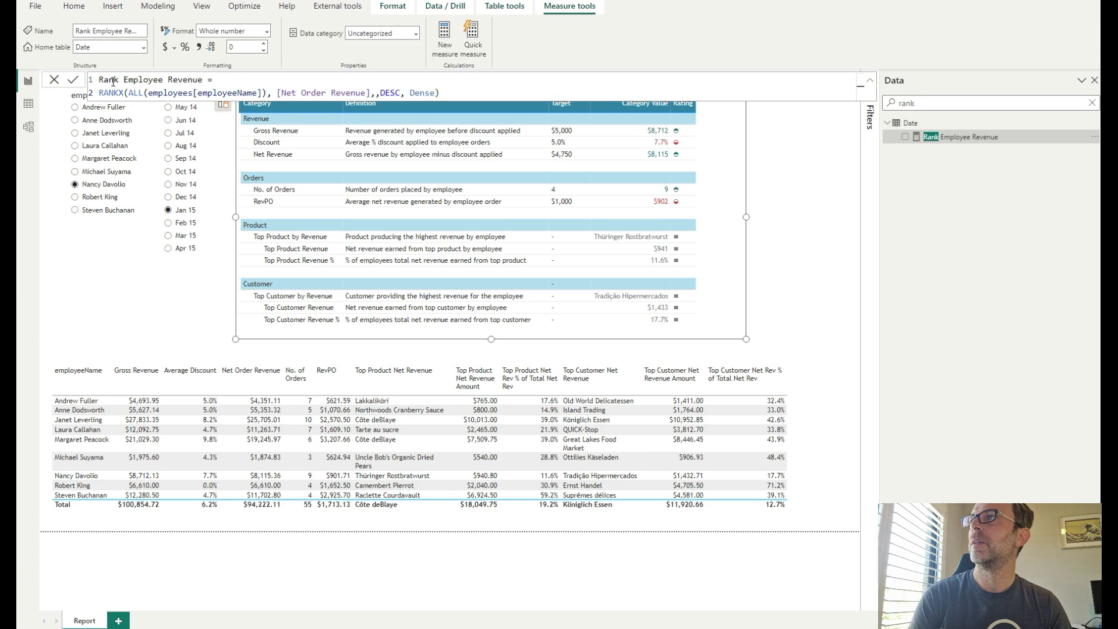
text(X)
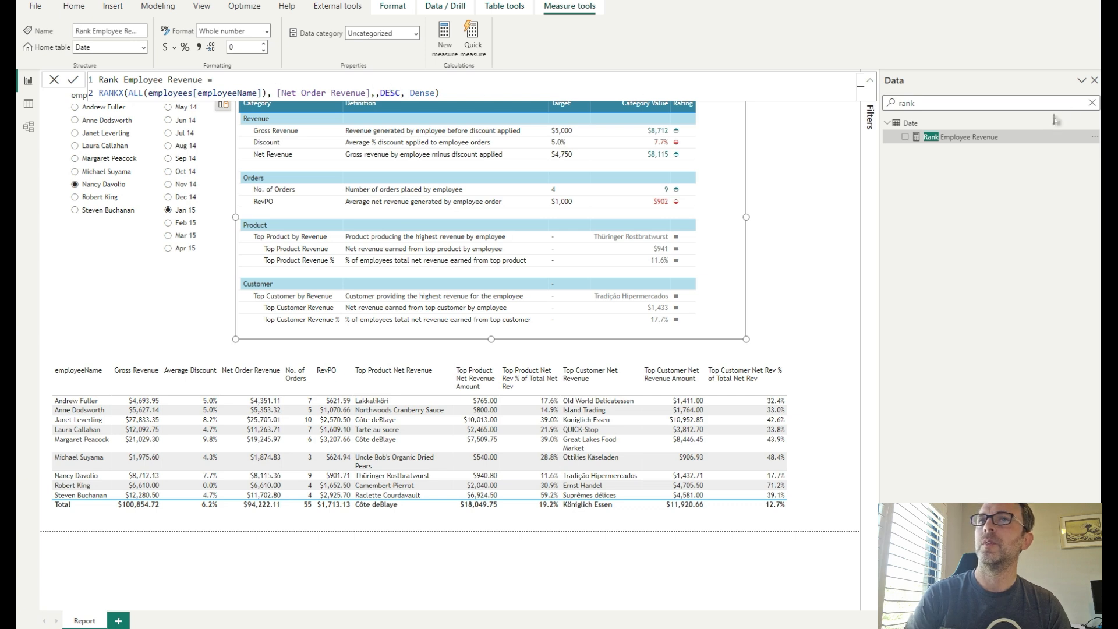
- Add the Rank Employee Revenue measure to the employee detail table and resize its columns
click(979, 137)
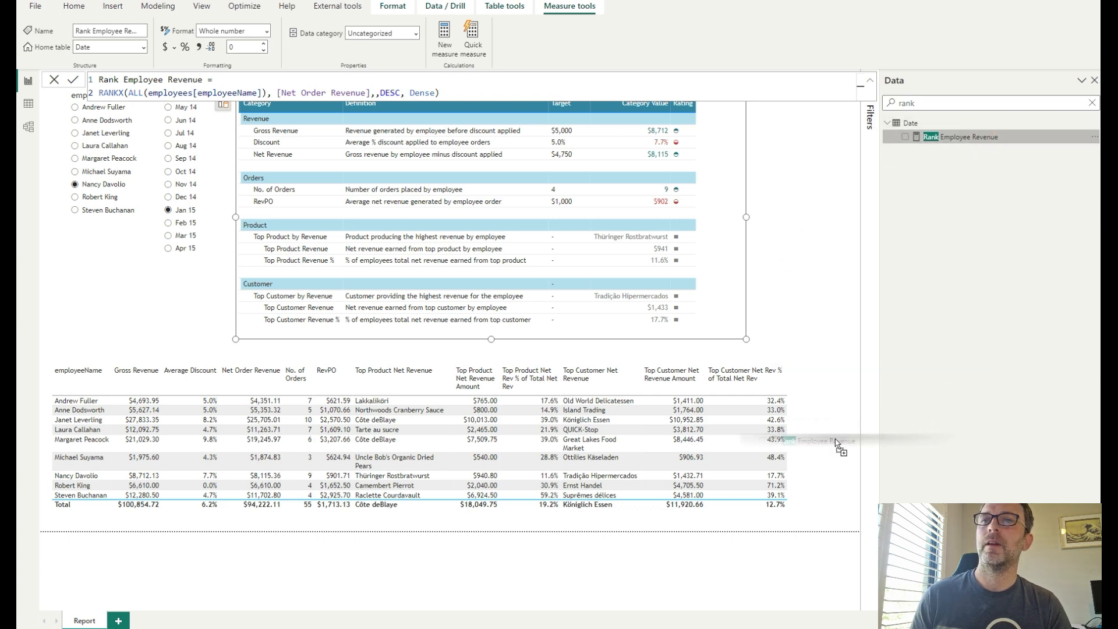
click(813, 451)
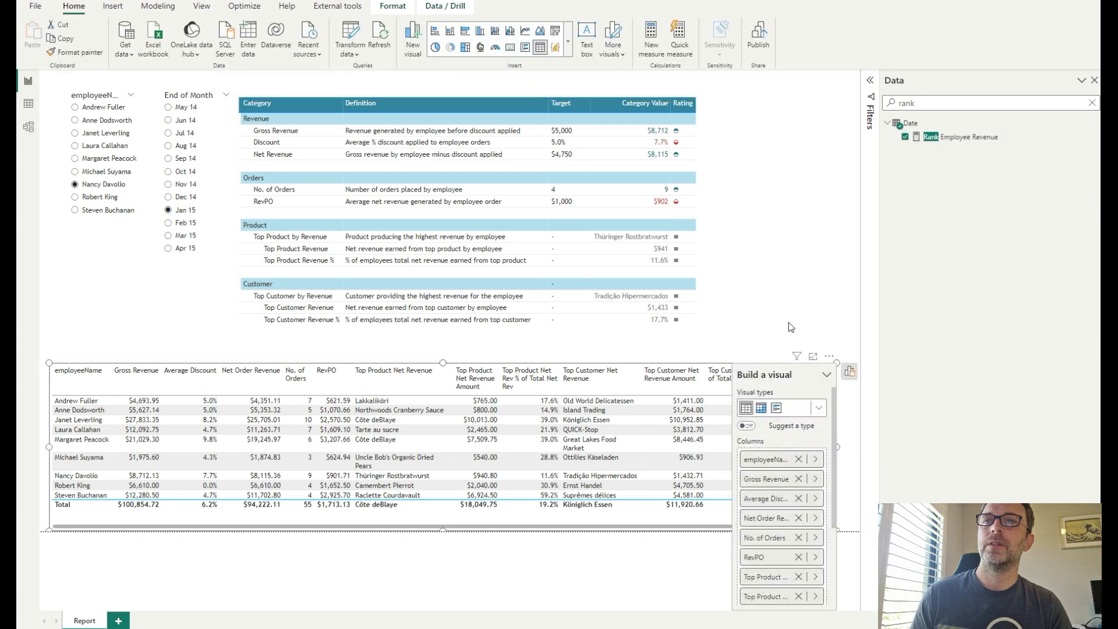
click(789, 324)
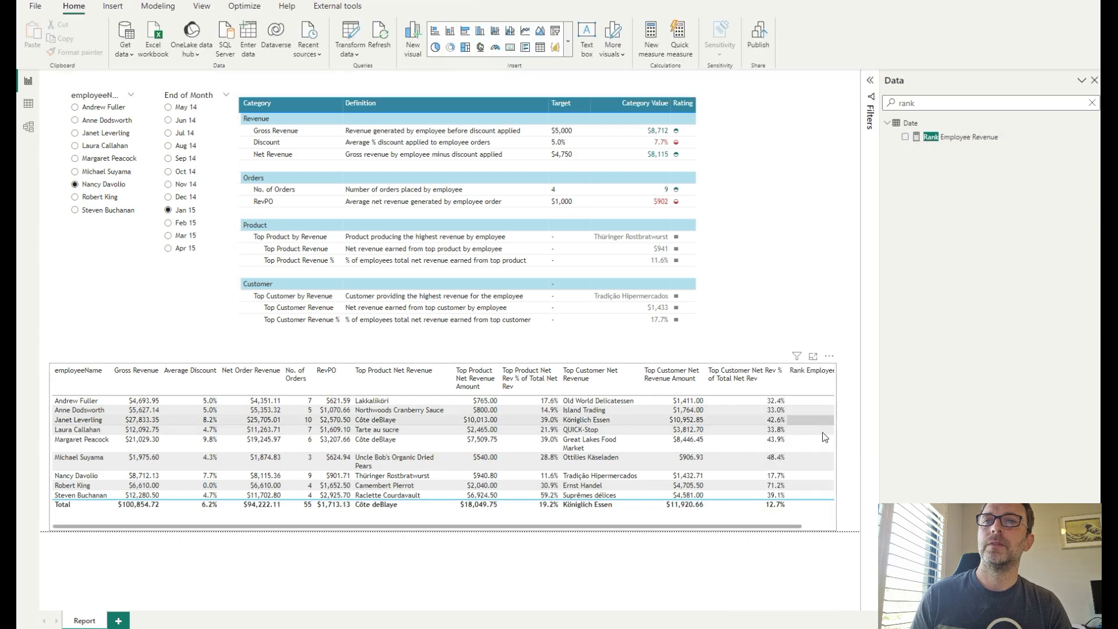
drag(793, 527, 851, 526)
drag(831, 382, 794, 389)
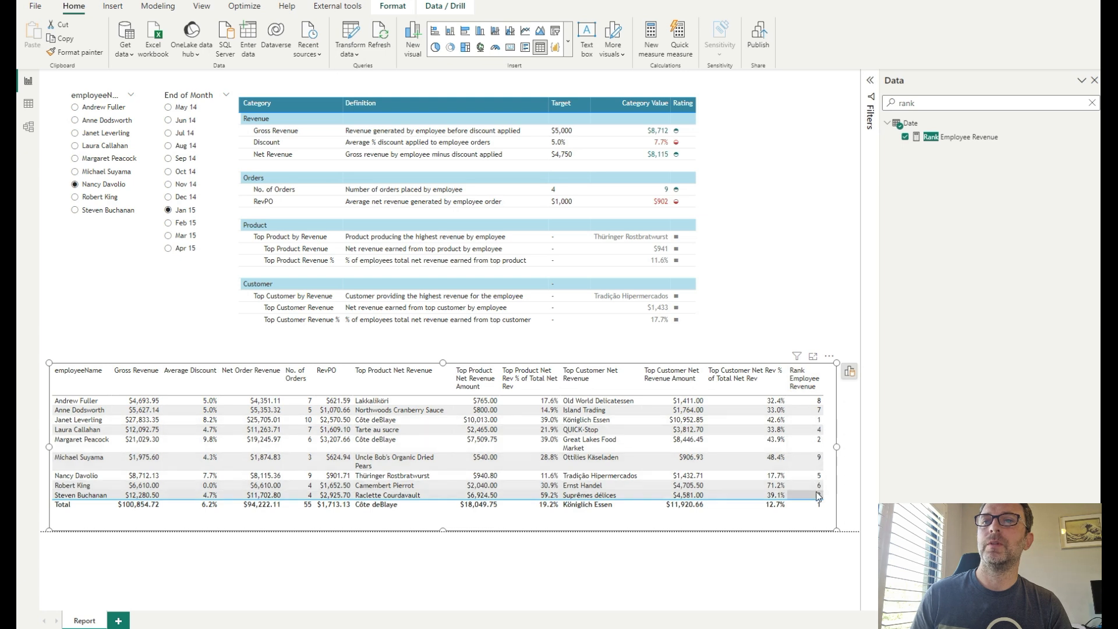
- Clear the search and examine the Title Scorecard measure's formula
click(1094, 103)
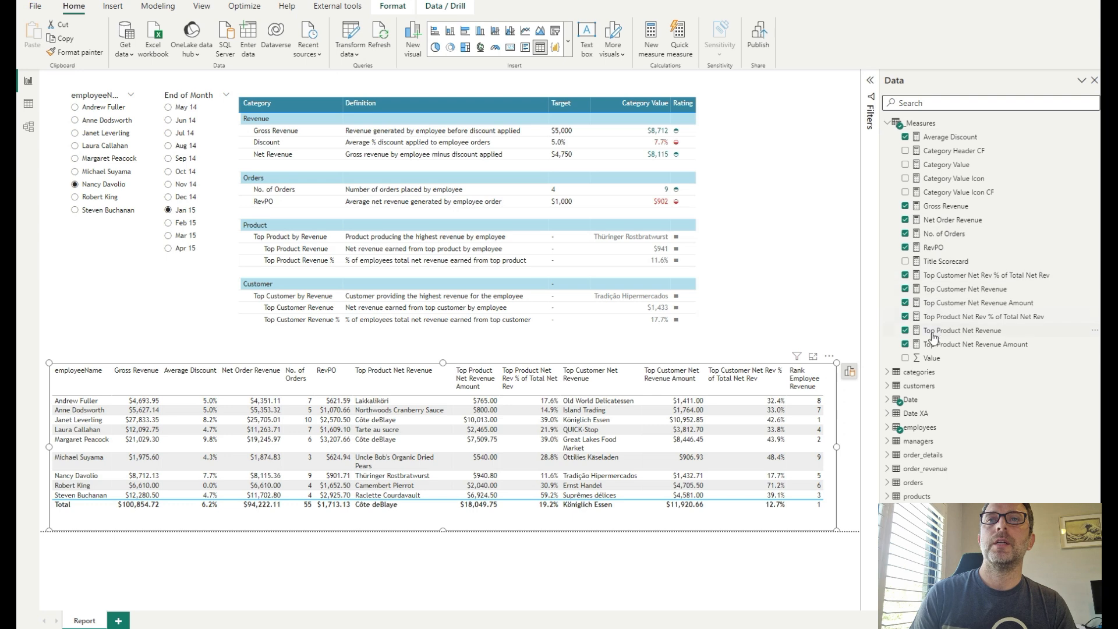
click(951, 264)
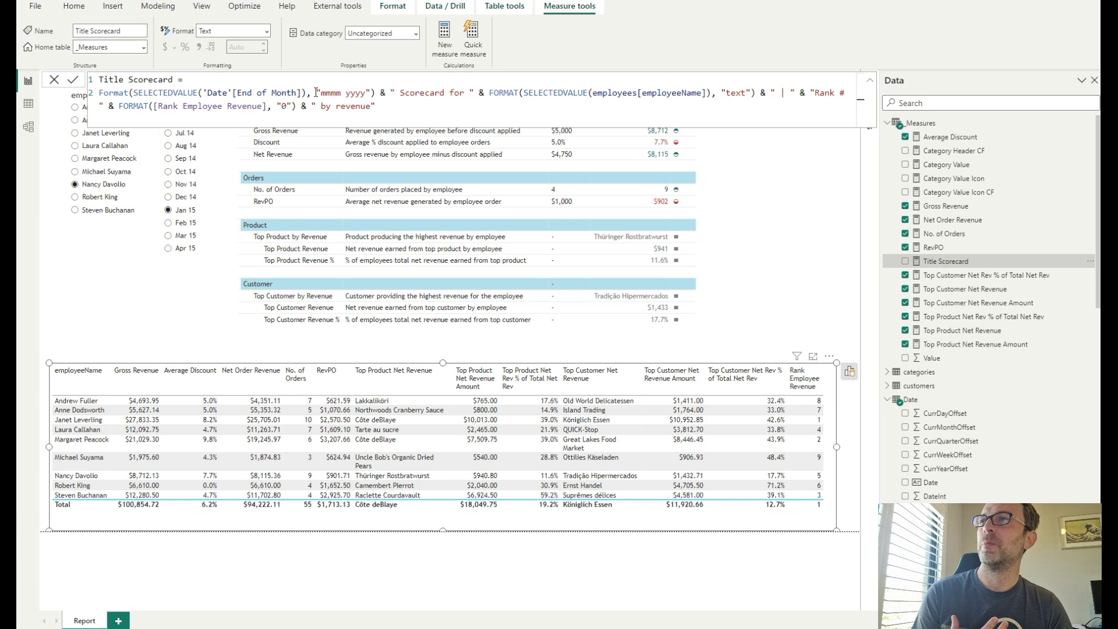
drag(320, 93, 355, 92)
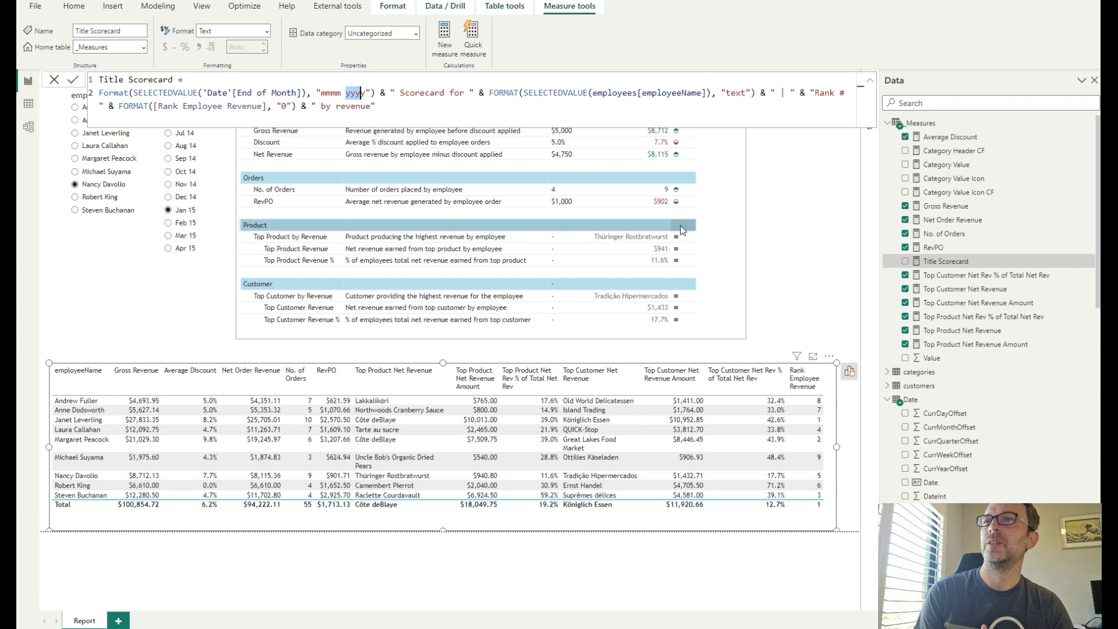
click(715, 216)
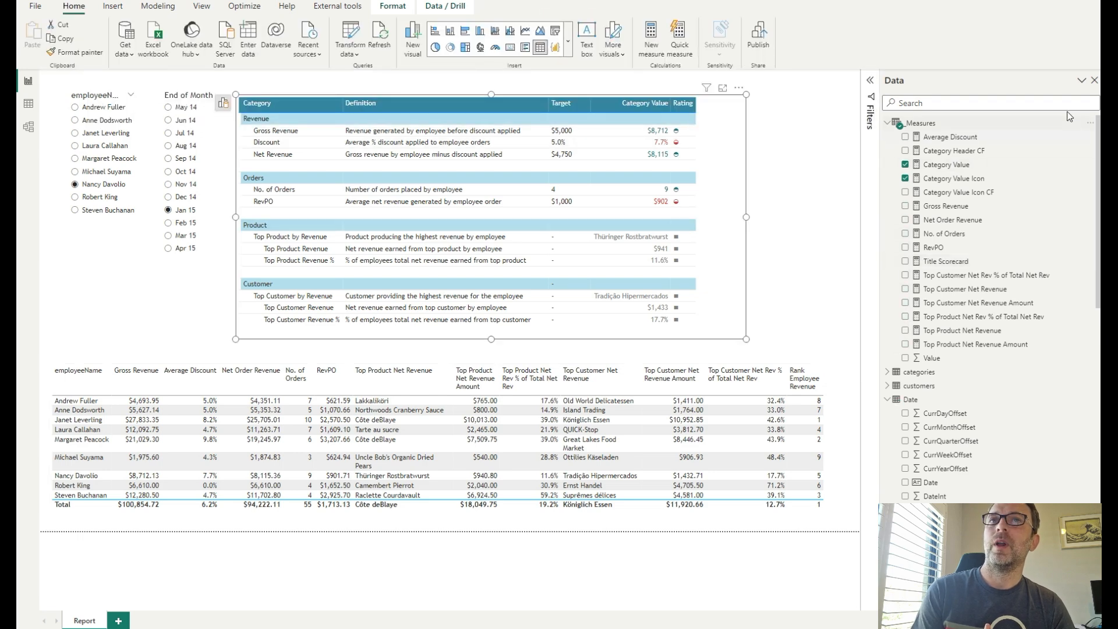
- Turn on the scorecard visual's title and base its text on the Title Scorecard field value
click(1105, 103)
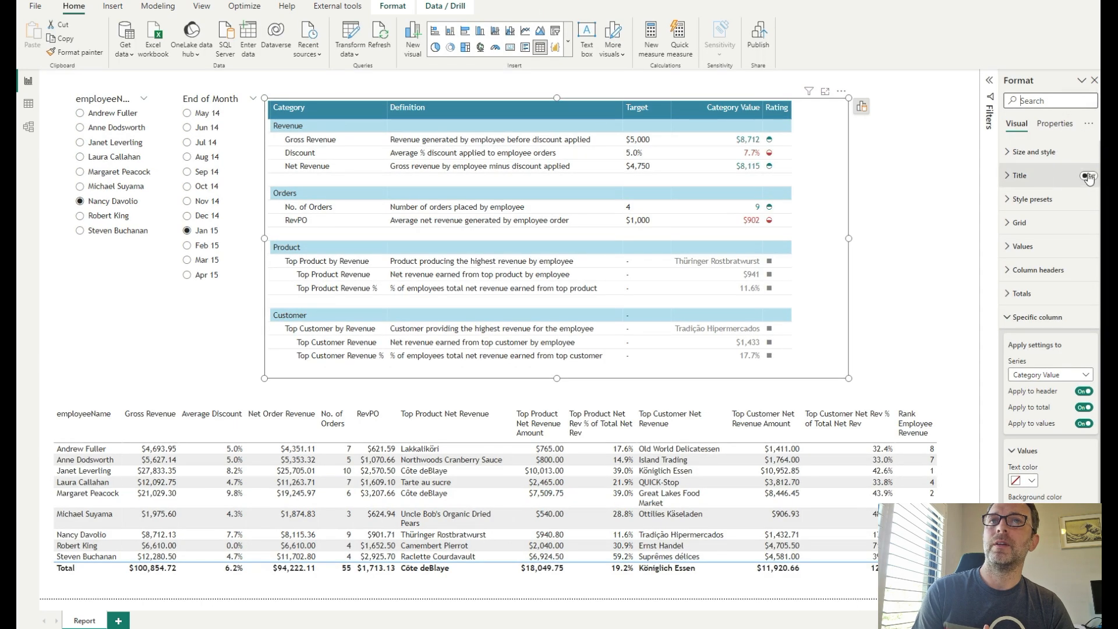
click(1036, 180)
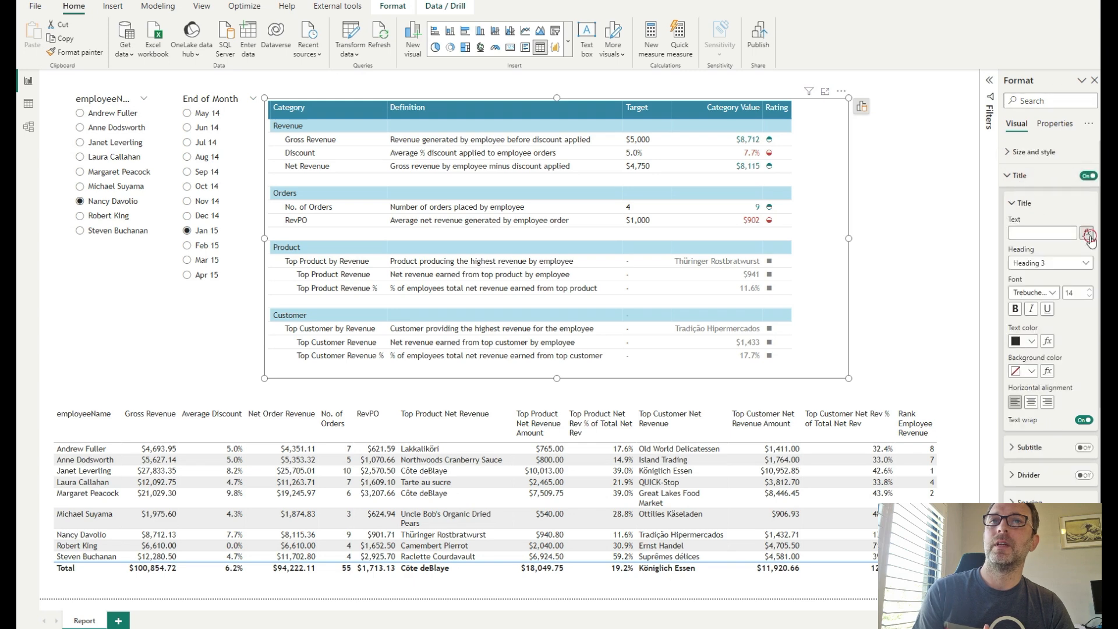
click(1088, 234)
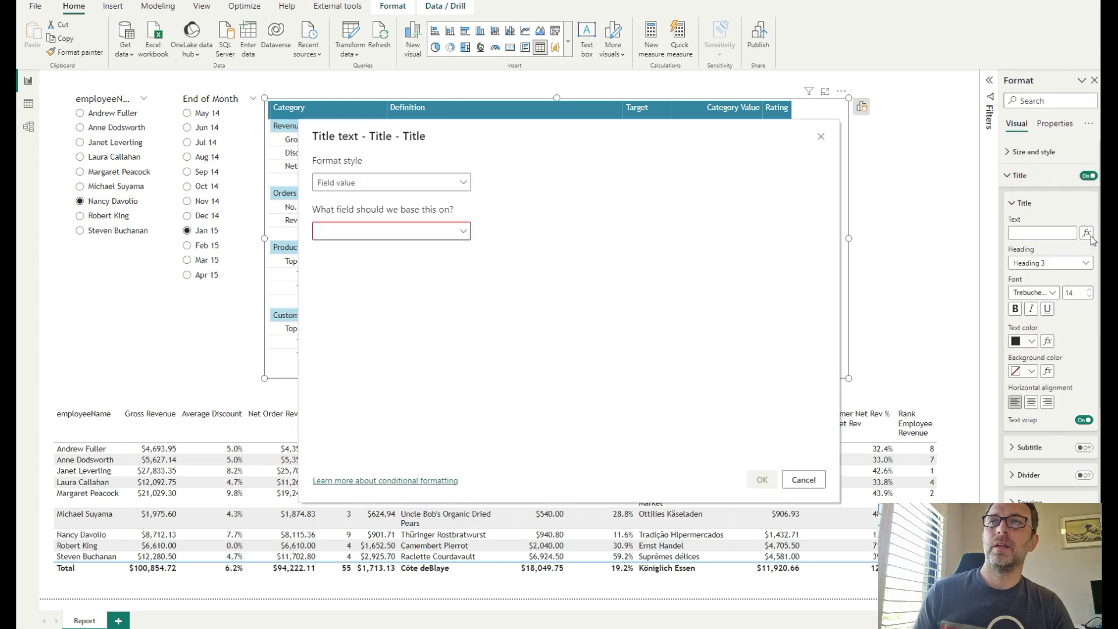
click(419, 232)
text(tit)
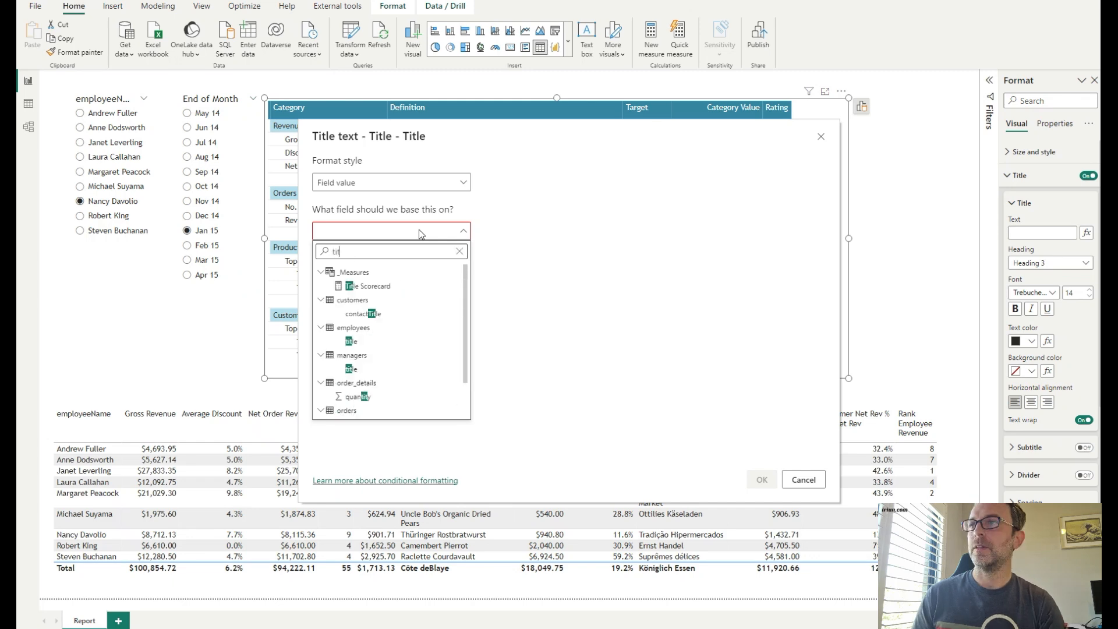
click(364, 286)
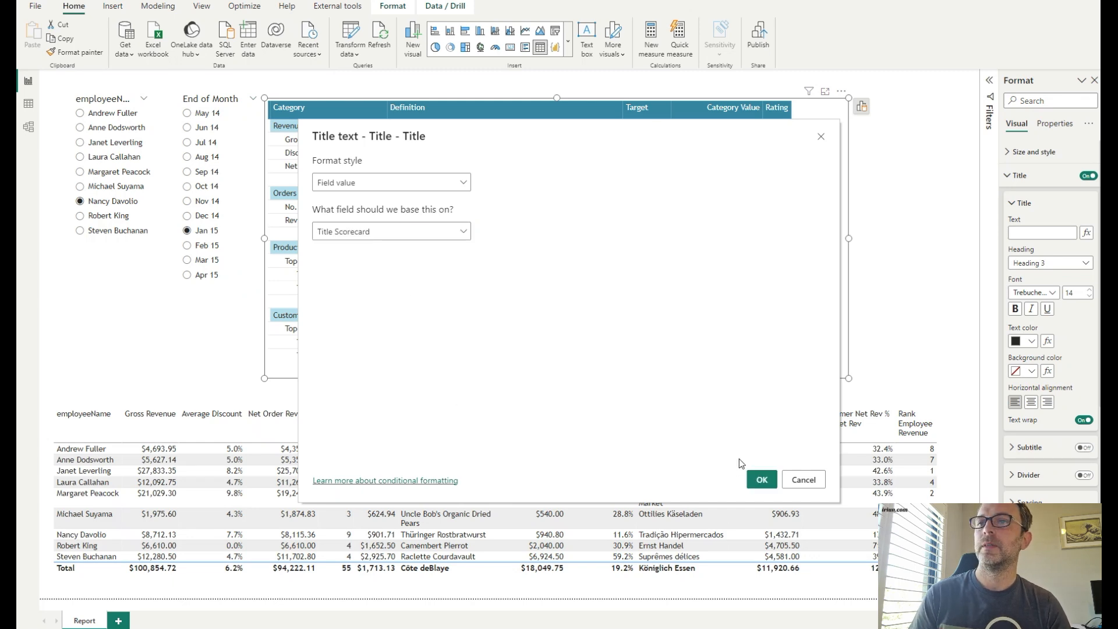
click(761, 479)
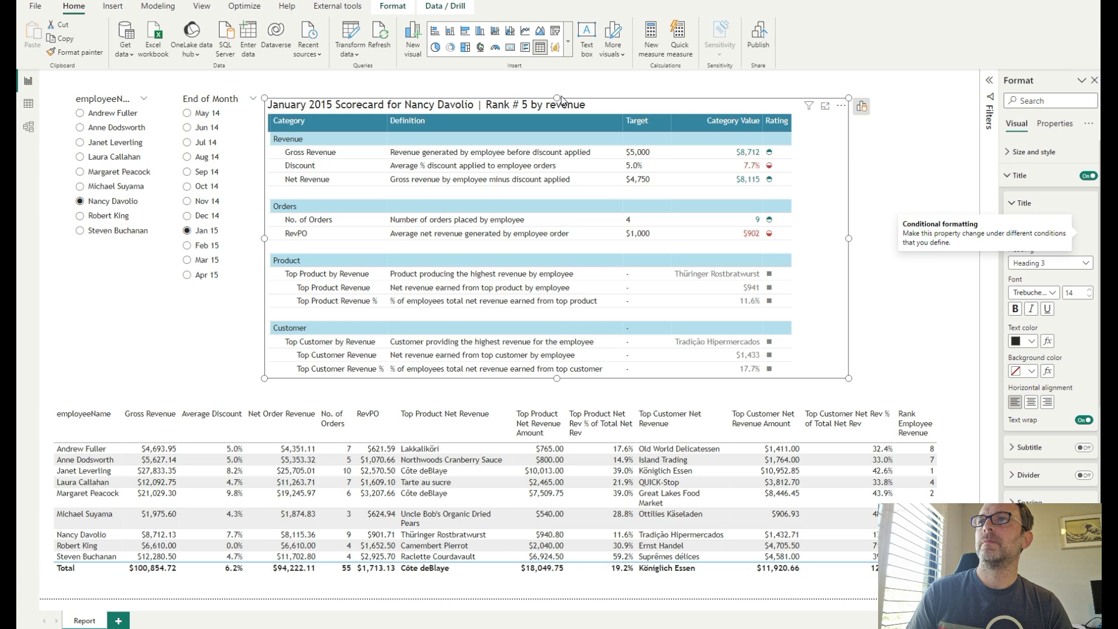
- Nudge the scorecard visual upward and pick a different employee in the employee slicer
drag(557, 97, 557, 84)
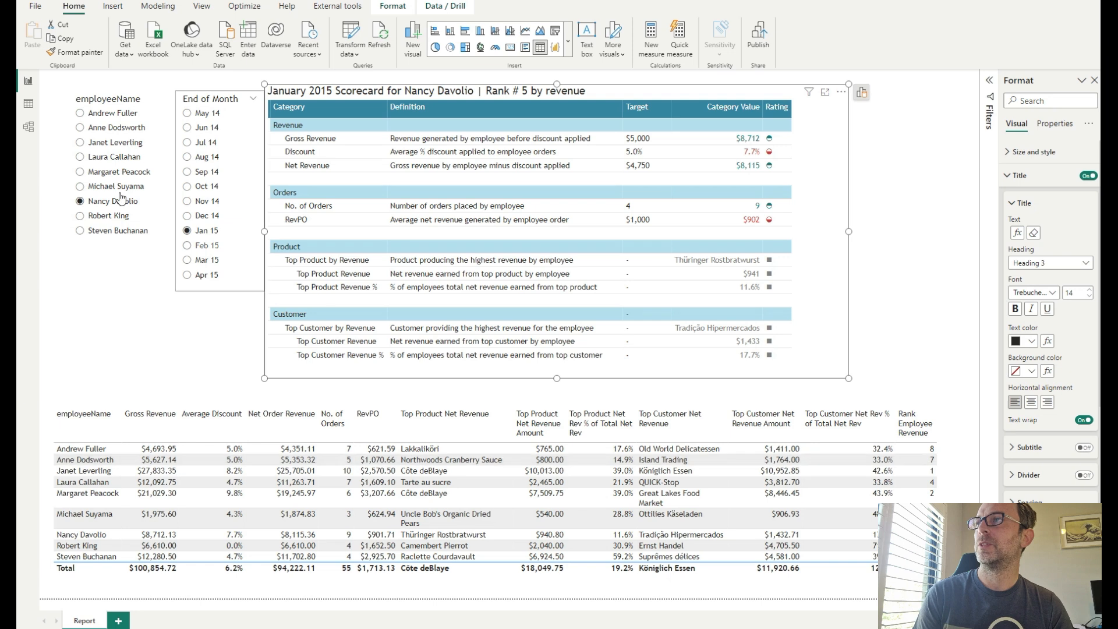
click(81, 143)
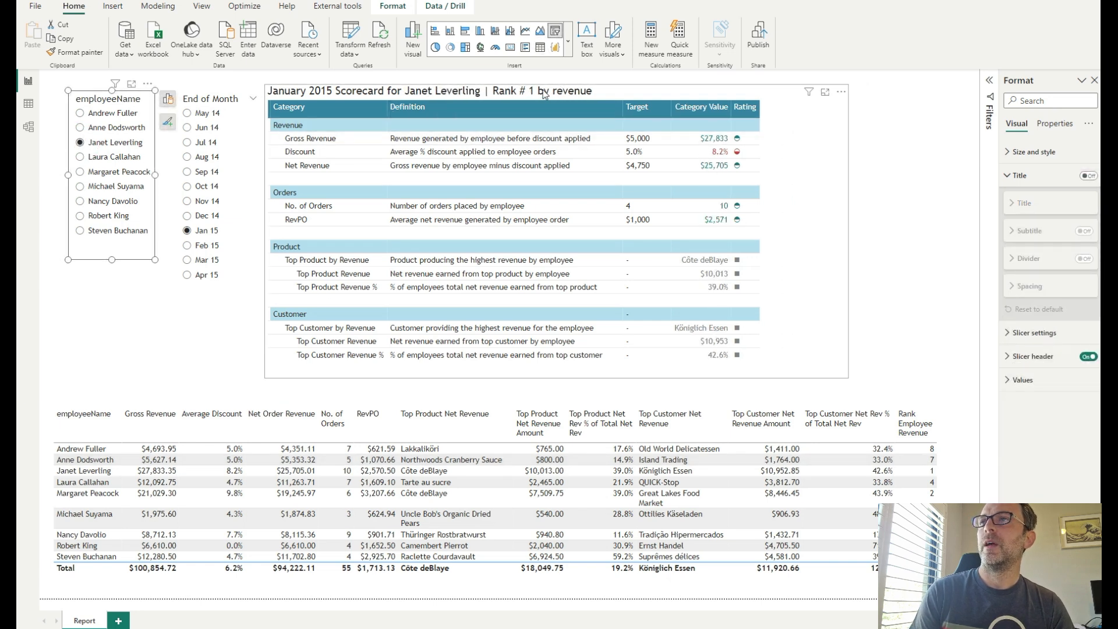
- Set the scorecard title's text colour to White, 50% darker and turn on the title divider
click(809, 197)
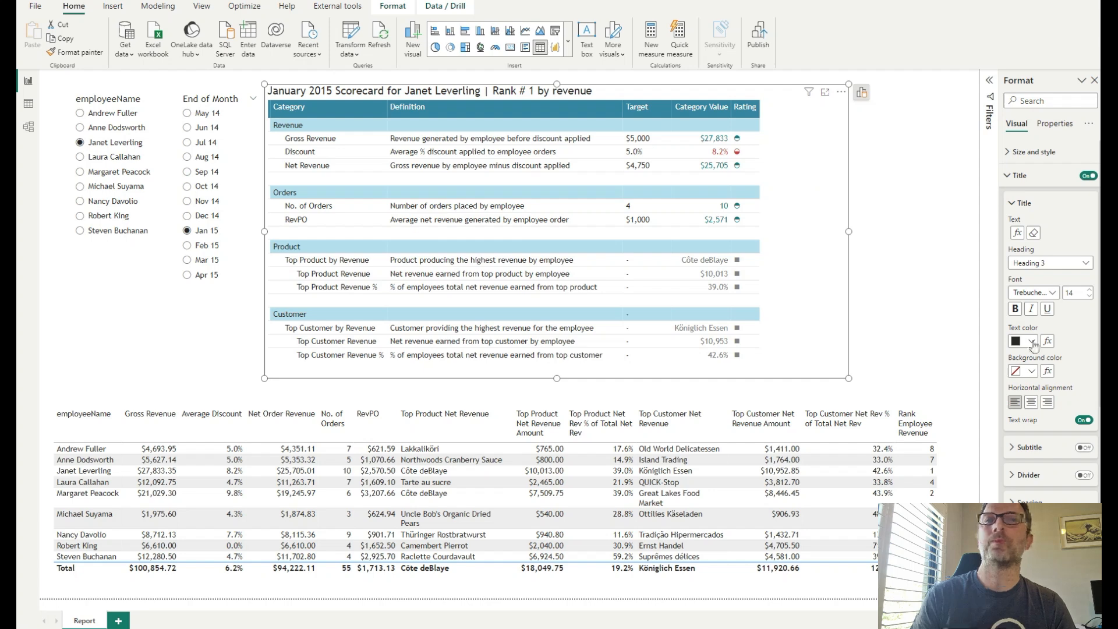
click(1032, 342)
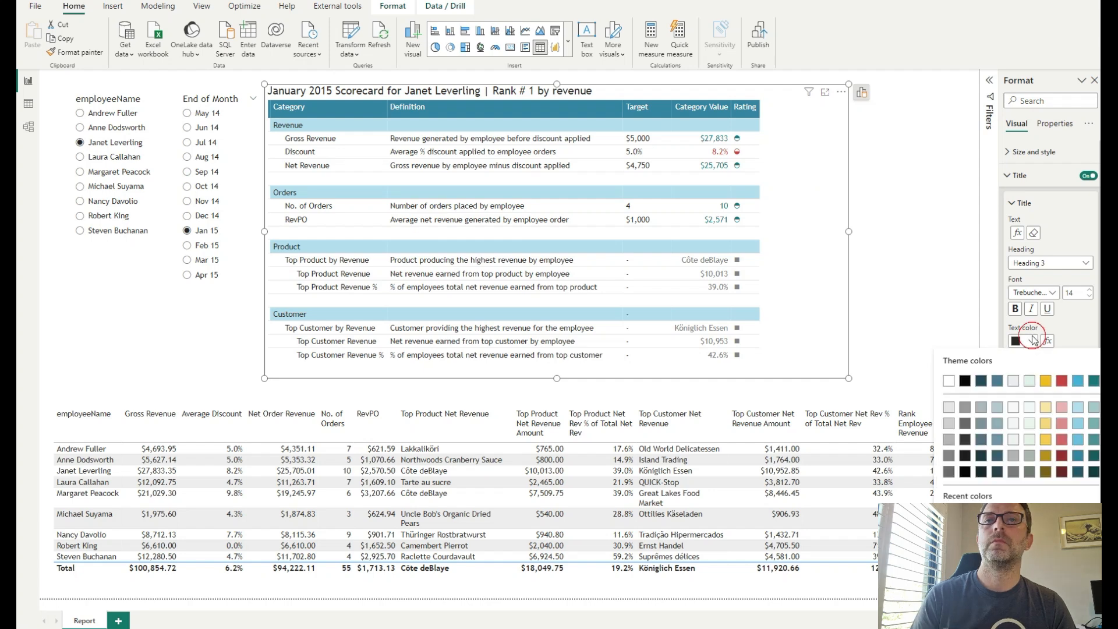
click(949, 470)
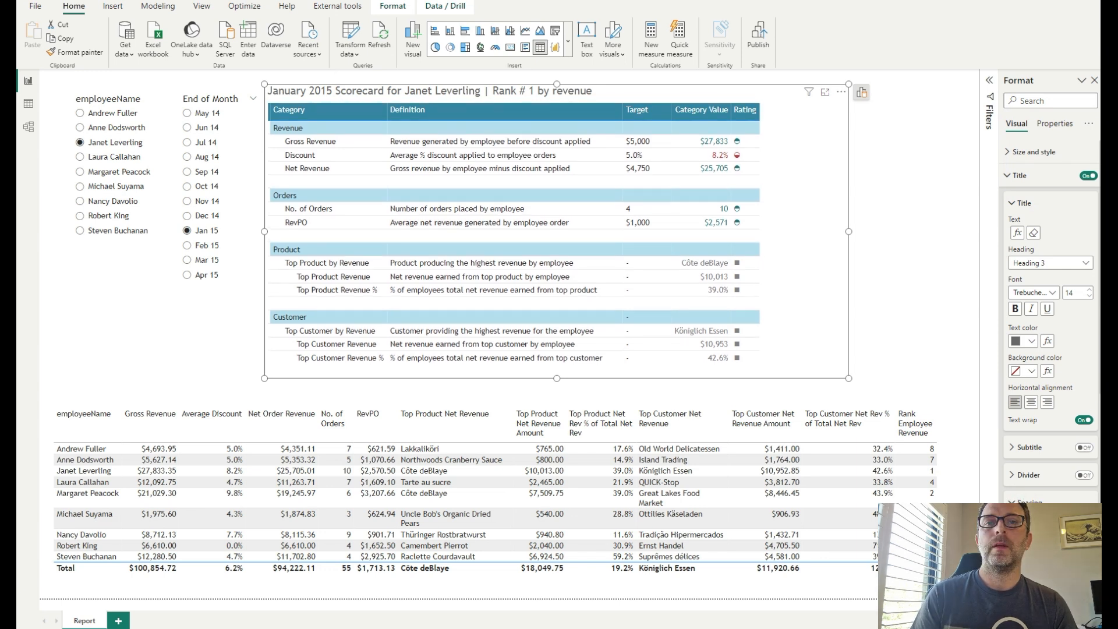
click(1085, 475)
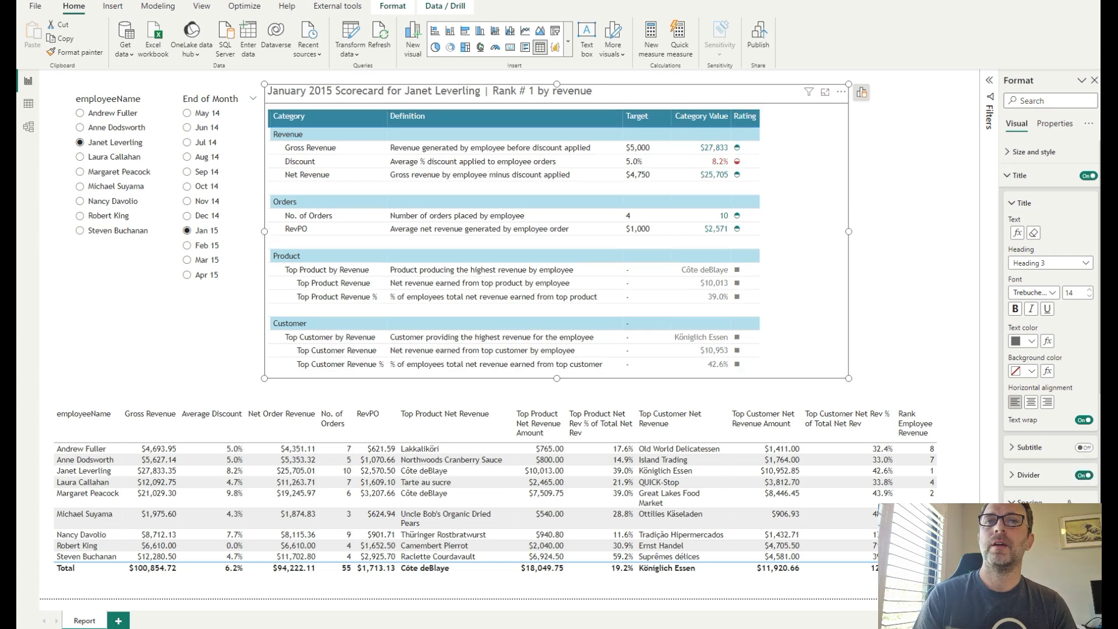
- Set the title divider's colour to a light grey shade from the theme palette
click(1029, 478)
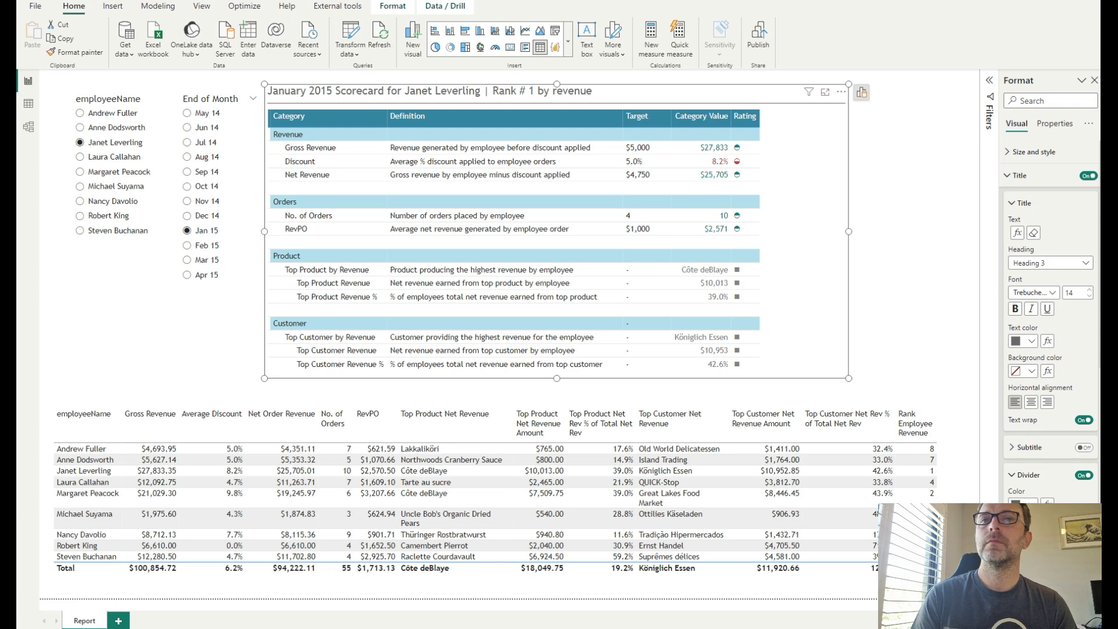
click(1026, 504)
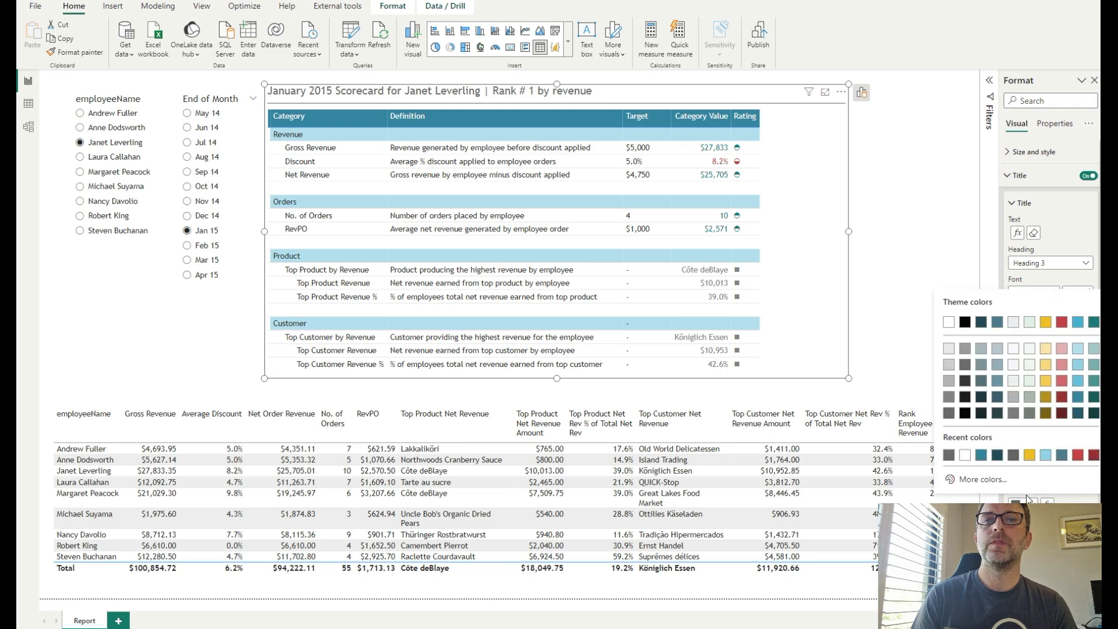
click(947, 366)
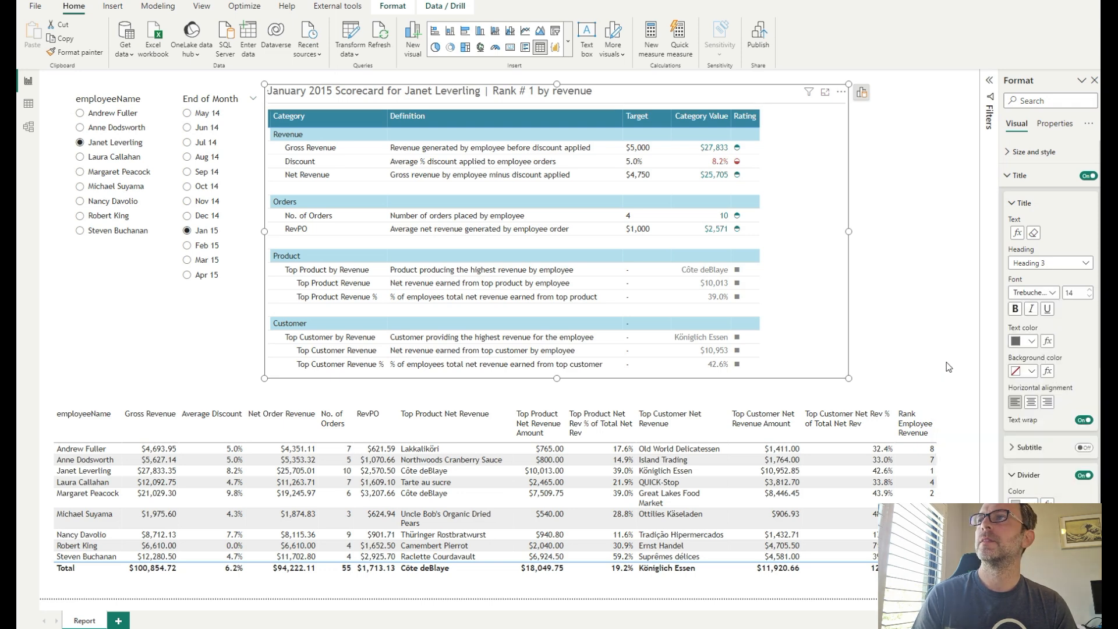
- Narrow the scorecard visual so its right edge sits just past the Rating column
click(884, 183)
click(849, 242)
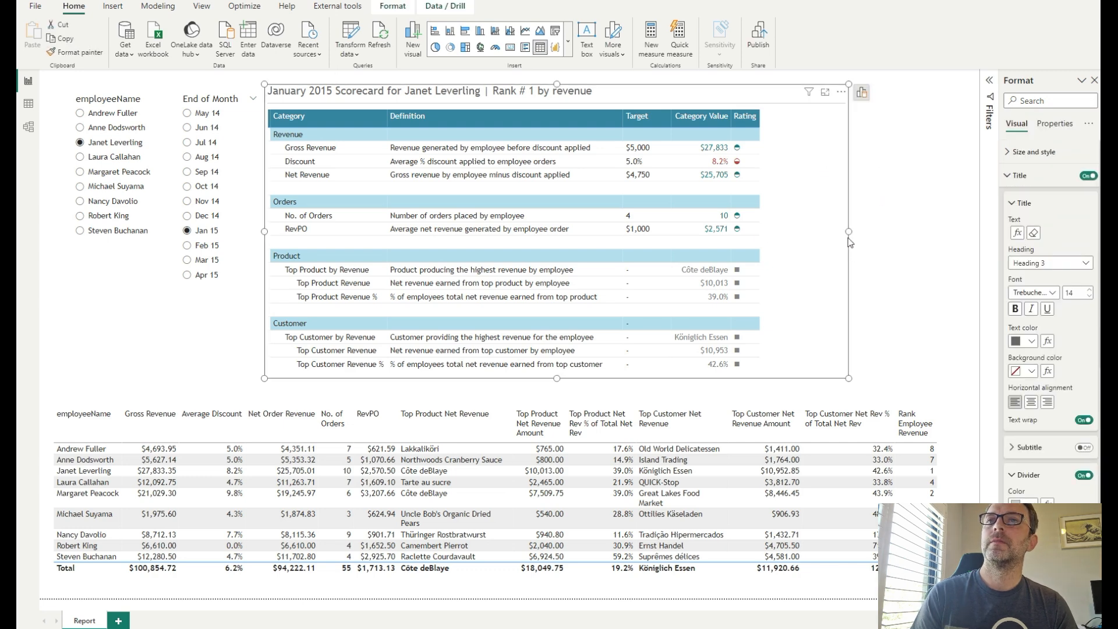
drag(848, 230, 774, 230)
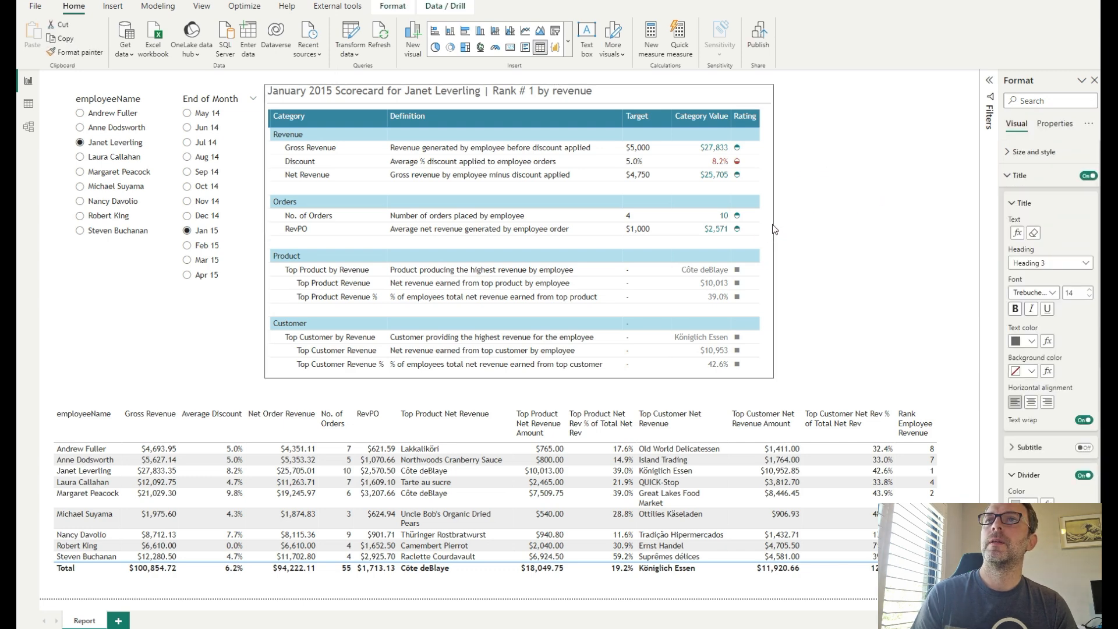
click(802, 230)
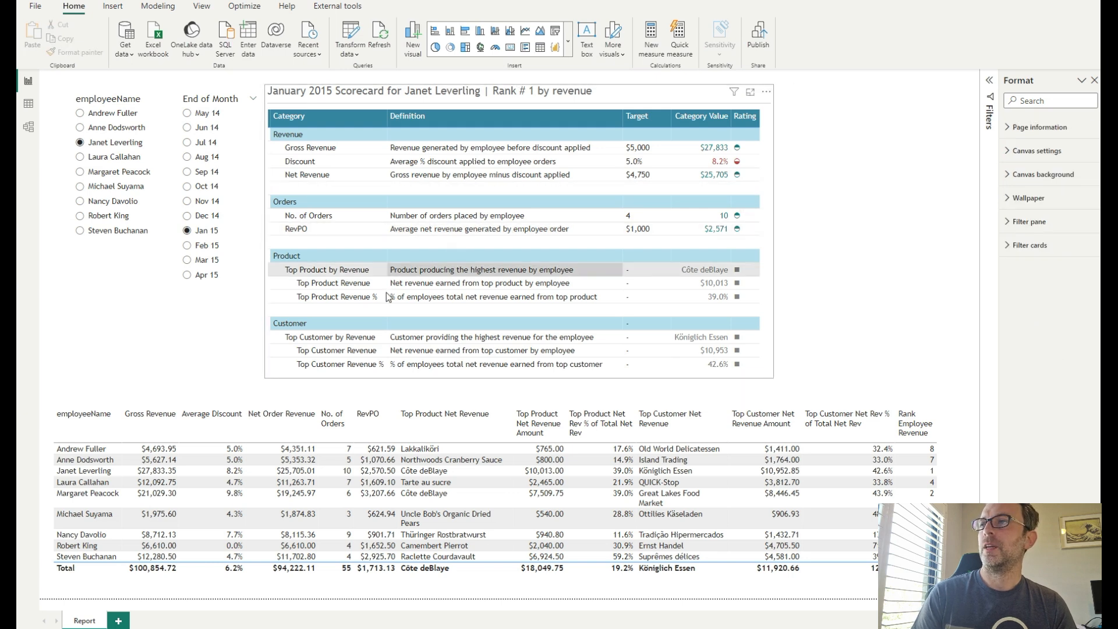
- Turn on the scorecard visual's border in its size and style settings
click(834, 174)
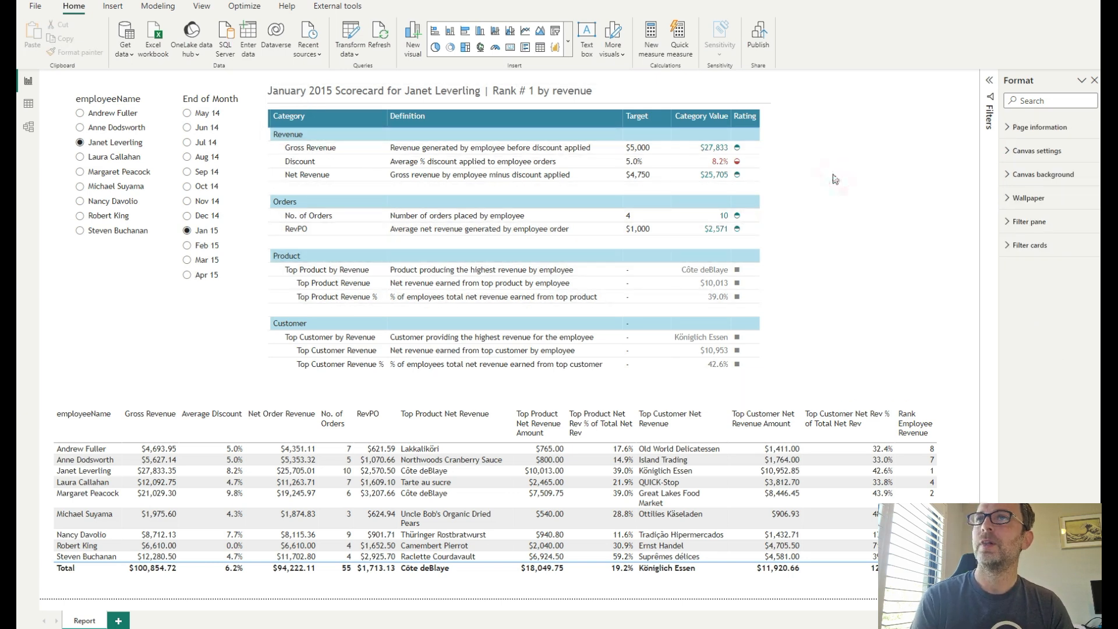
click(766, 182)
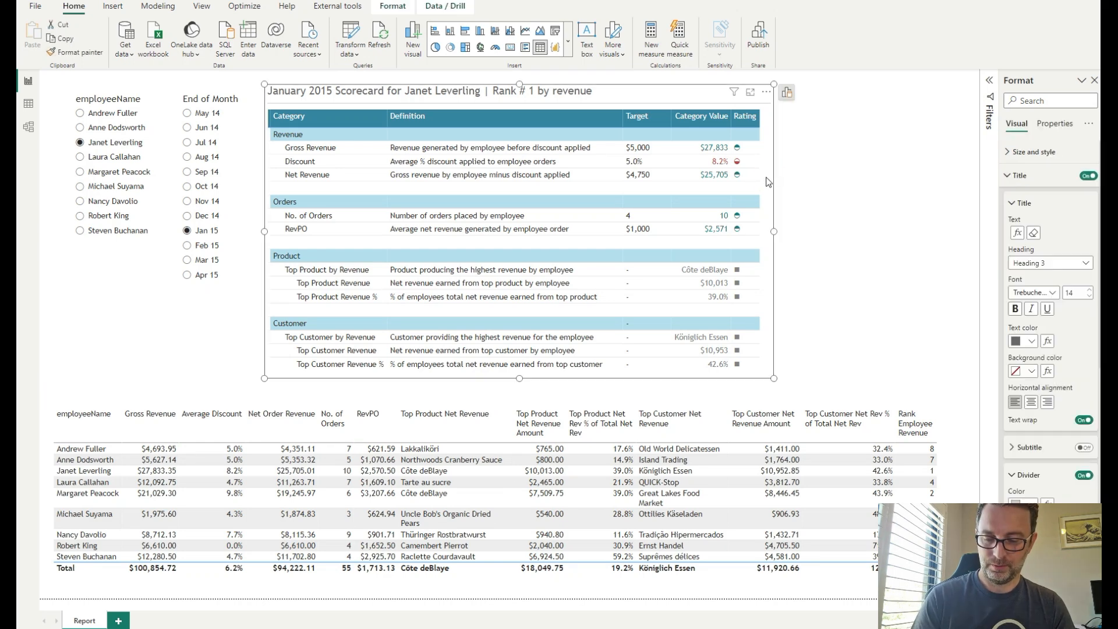
click(1034, 151)
click(1083, 398)
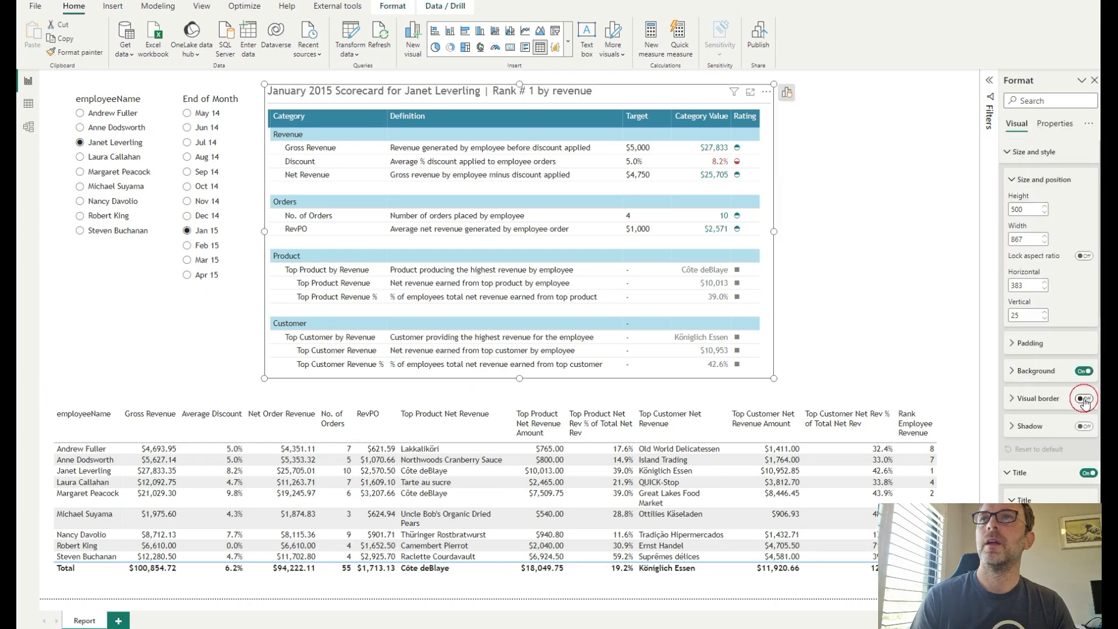
- Set the scorecard visual's top padding to 5 px
click(1029, 343)
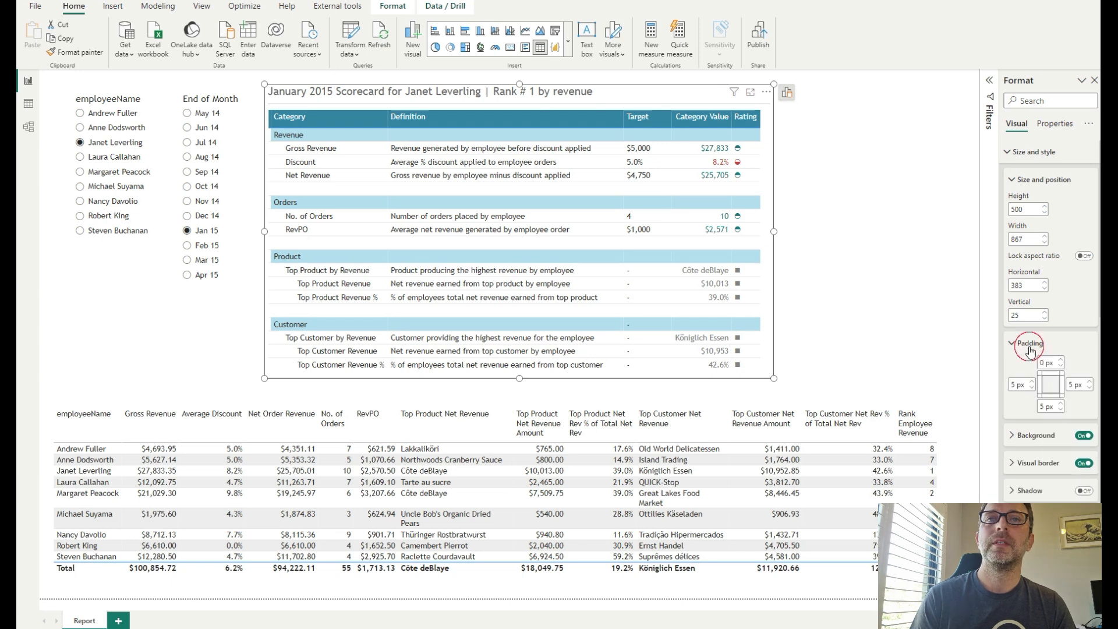
click(1060, 361)
click(1059, 361)
click(1060, 360)
click(1060, 361)
click(1060, 360)
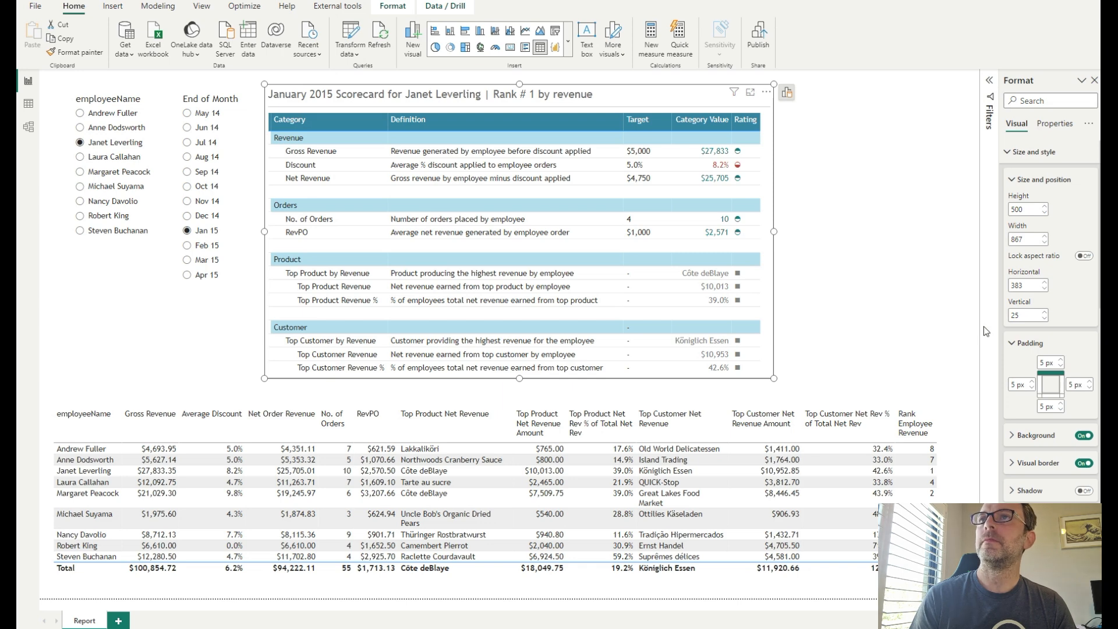
- Set the visual border's colour to a dark teal theme colour
click(1031, 462)
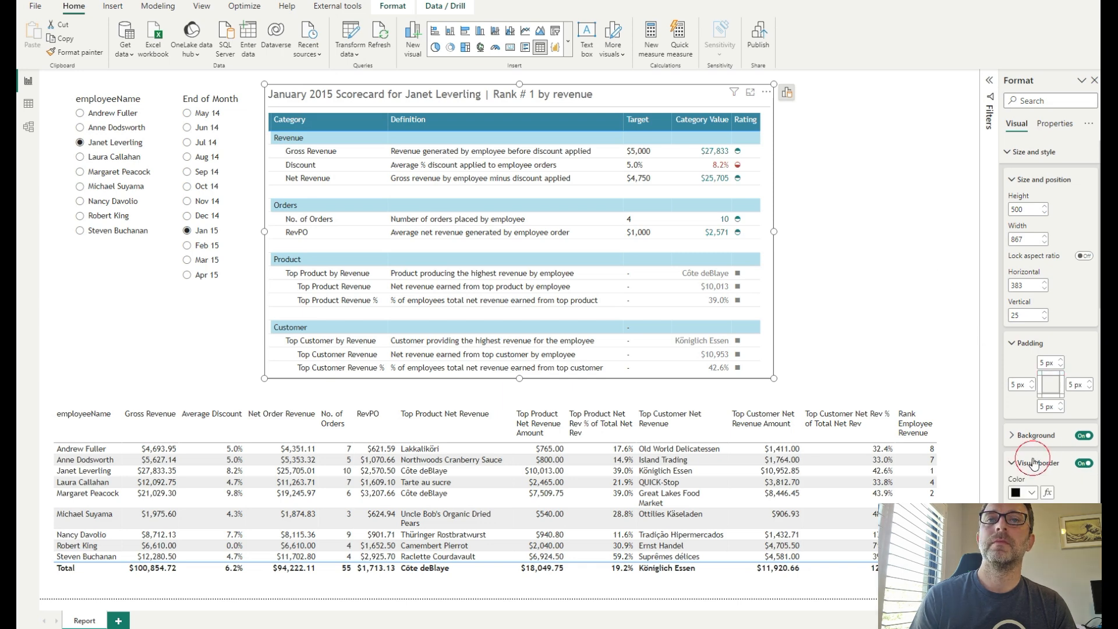
scroll(1032, 463, down, 2)
click(1032, 347)
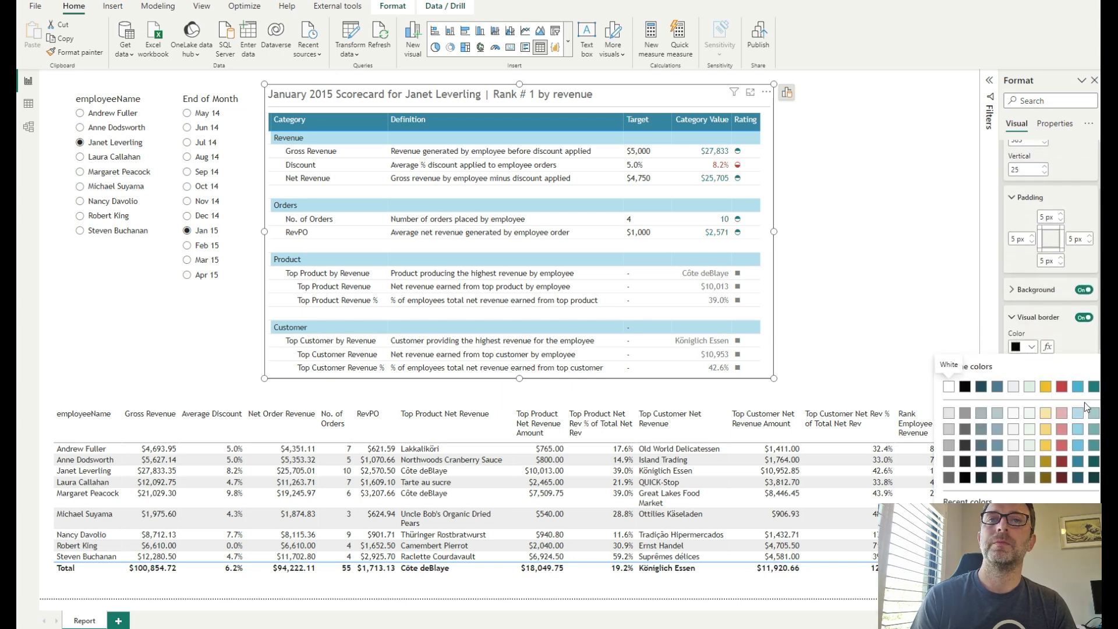
click(1079, 477)
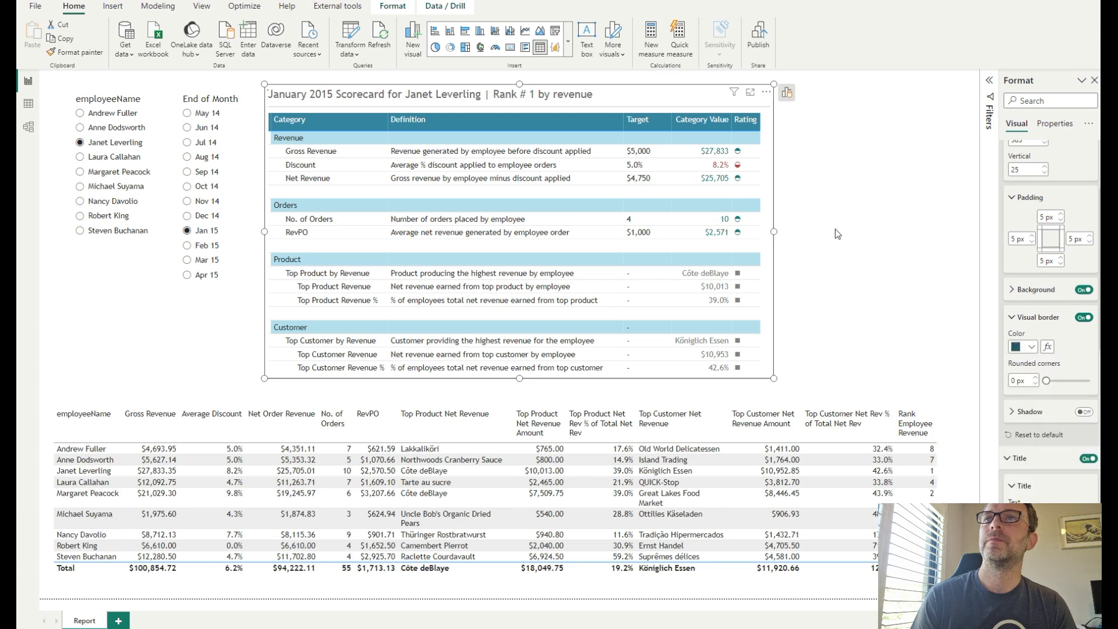
click(837, 226)
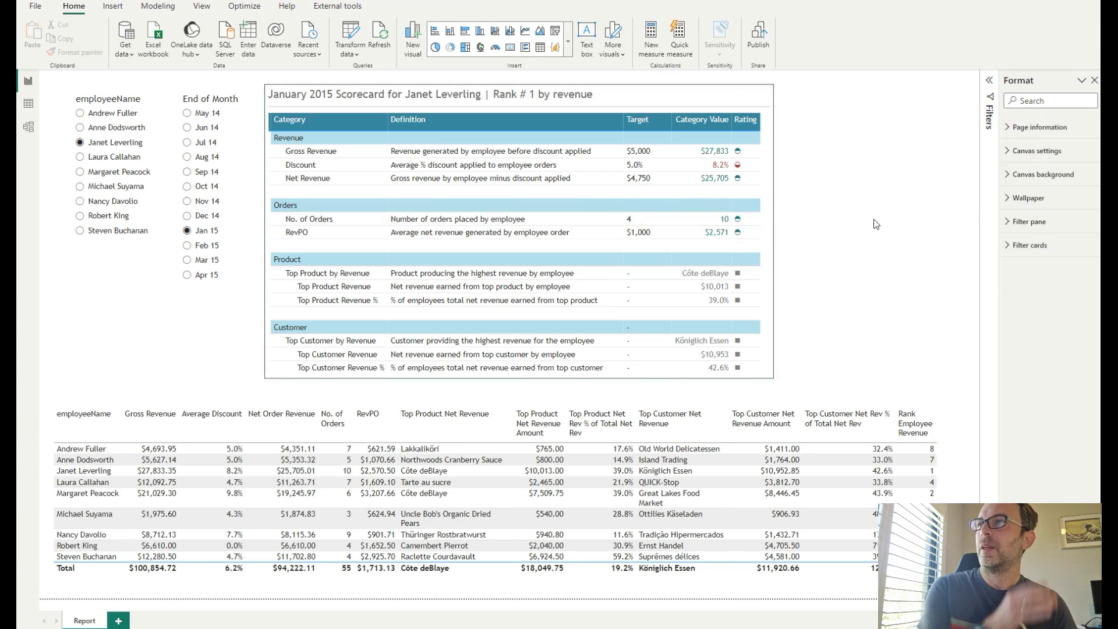
- Trim the scorecard visual's right edge slightly and extend its bottom edge to fit the table
click(843, 277)
click(771, 297)
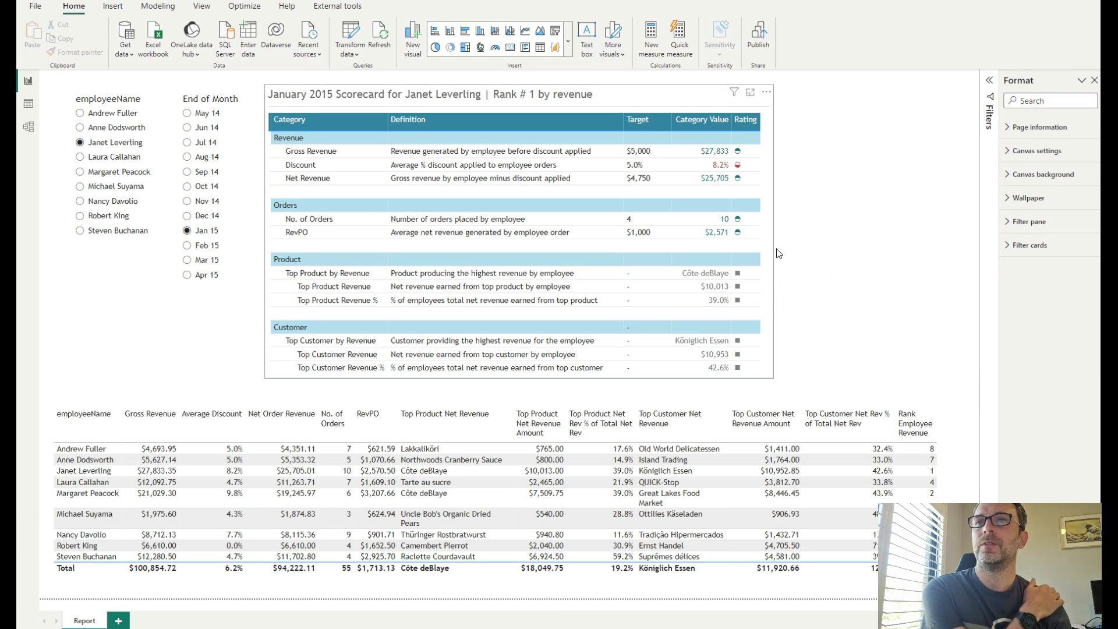
drag(773, 231, 769, 235)
drag(515, 378, 516, 388)
click(823, 267)
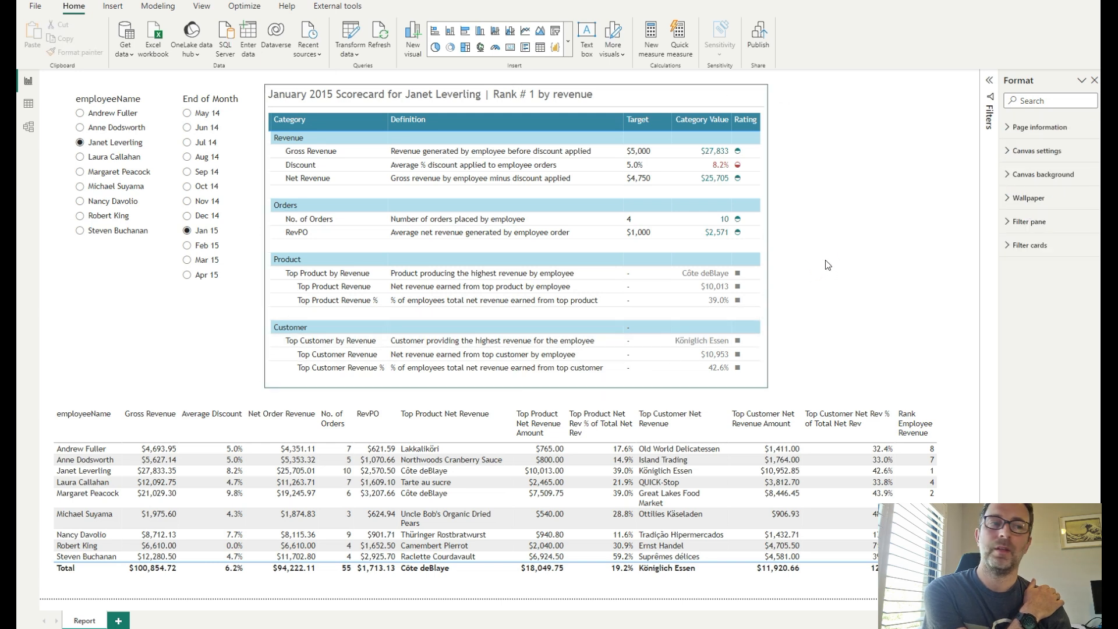